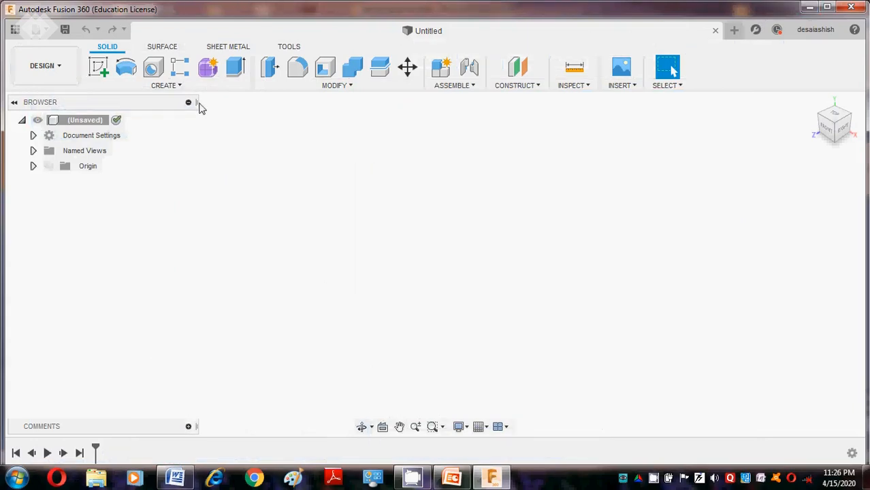
Sketch a center rectangle 120 mm wide and 80 mm high on the horizontal origin plane, centred on the origin
left_click(102, 68)
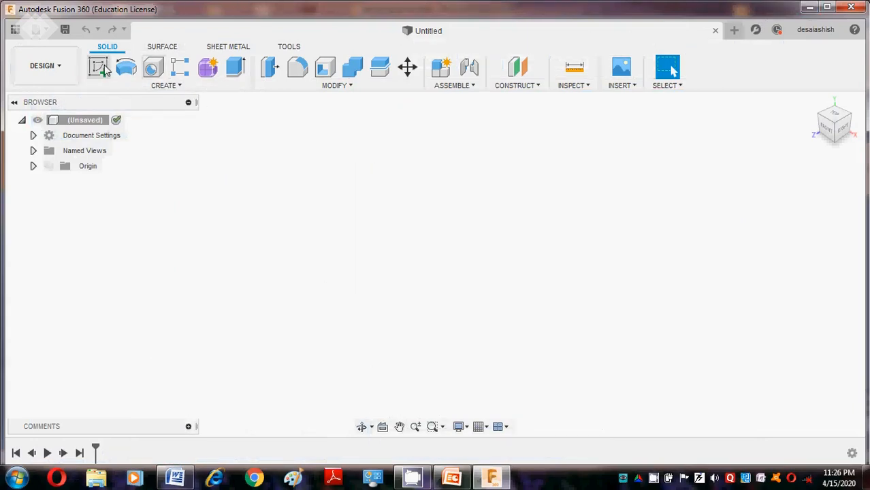
left_click(435, 294)
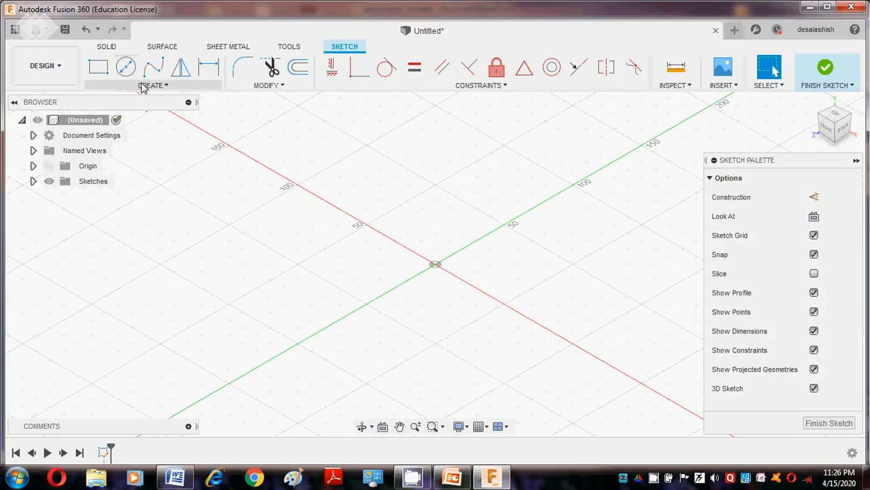
left_click(143, 85)
mouse_move(140, 116)
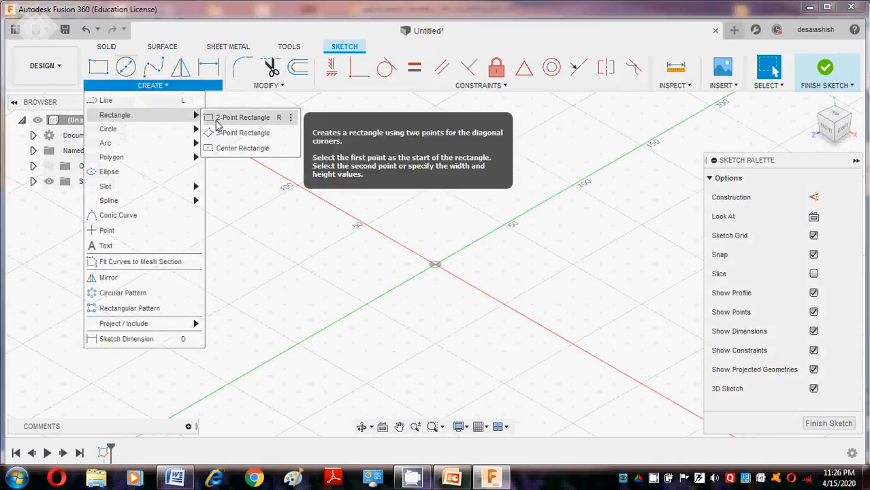
left_click(224, 148)
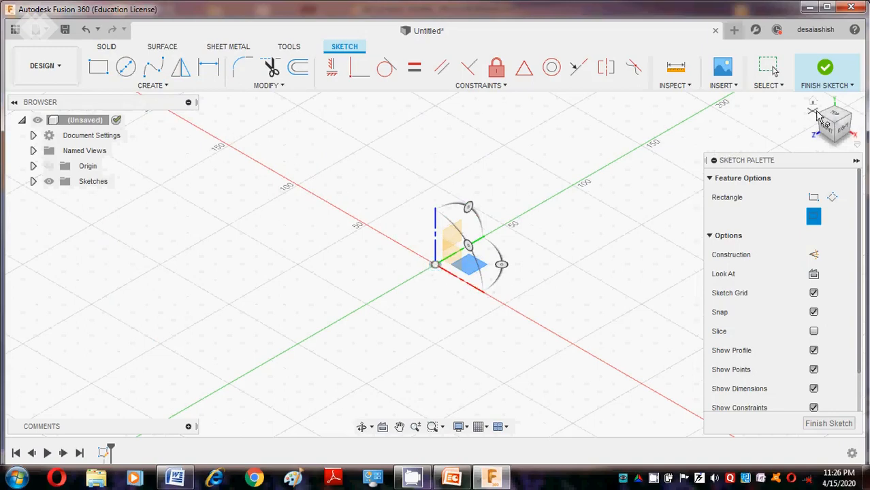
left_click(830, 114)
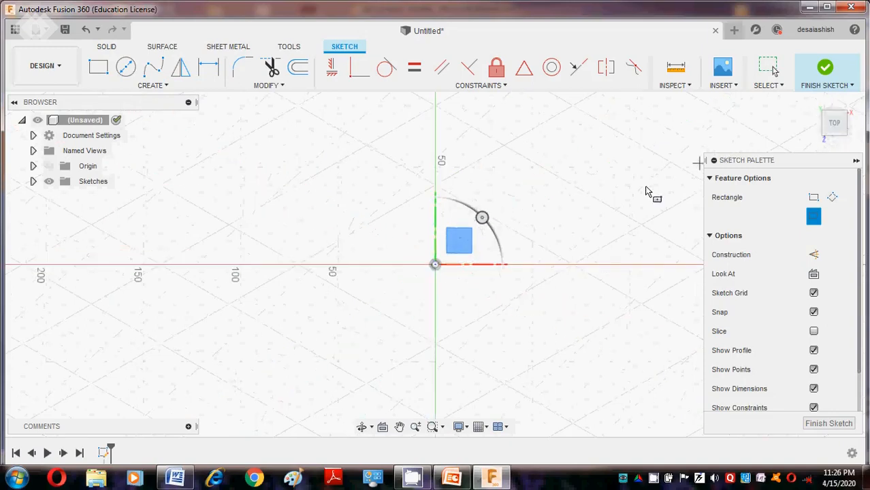
left_click(435, 264)
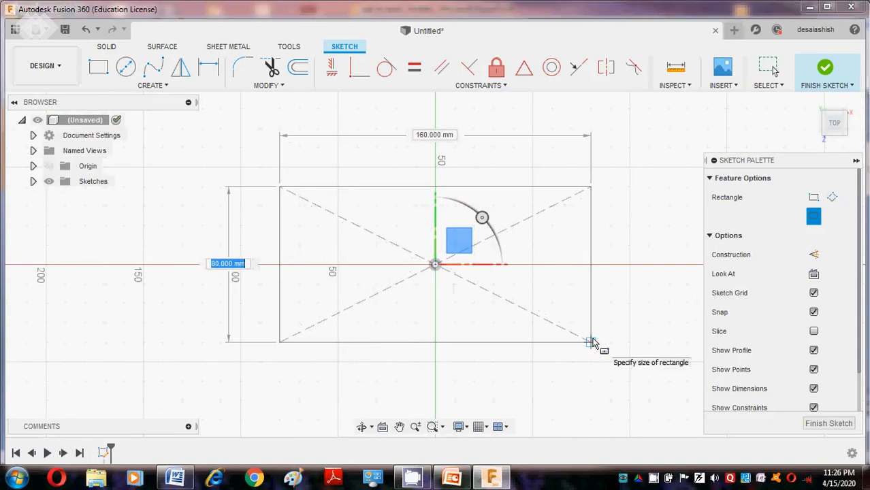
key("Tab")
type("120")
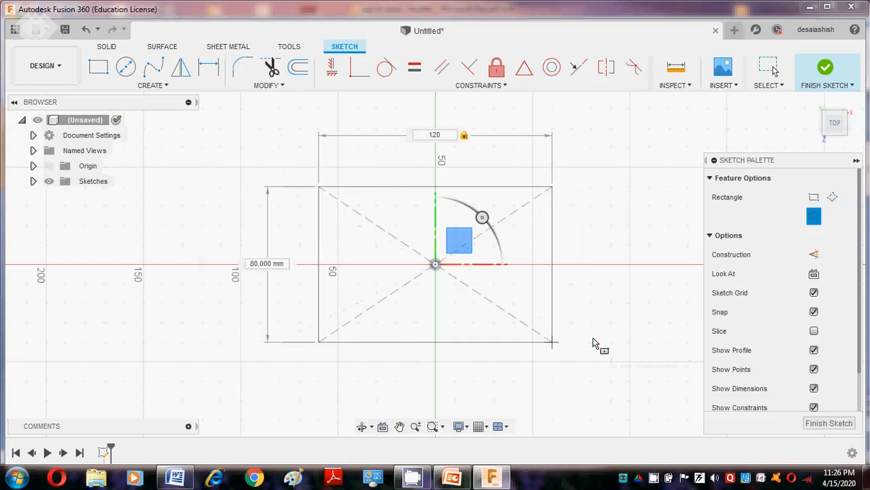
key("Return")
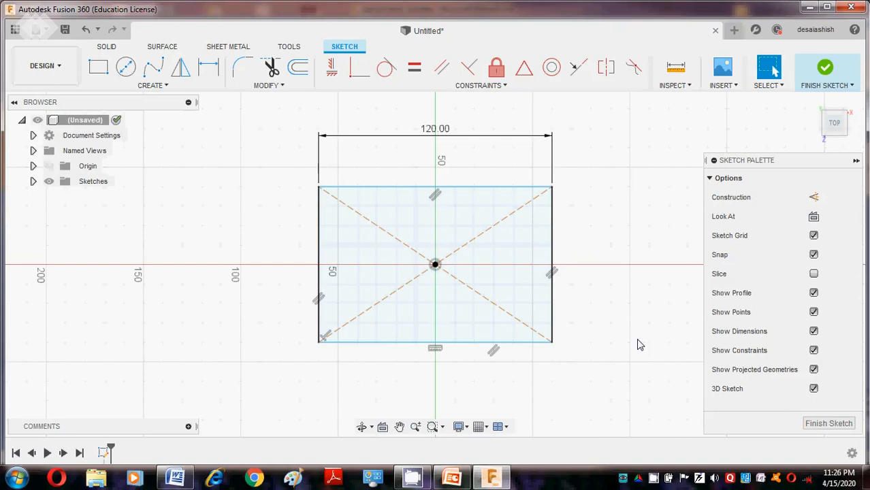
Check the plate thickness in the Word reference drawing and extrude the rectangle downward by -15 mm as a new body
key("e")
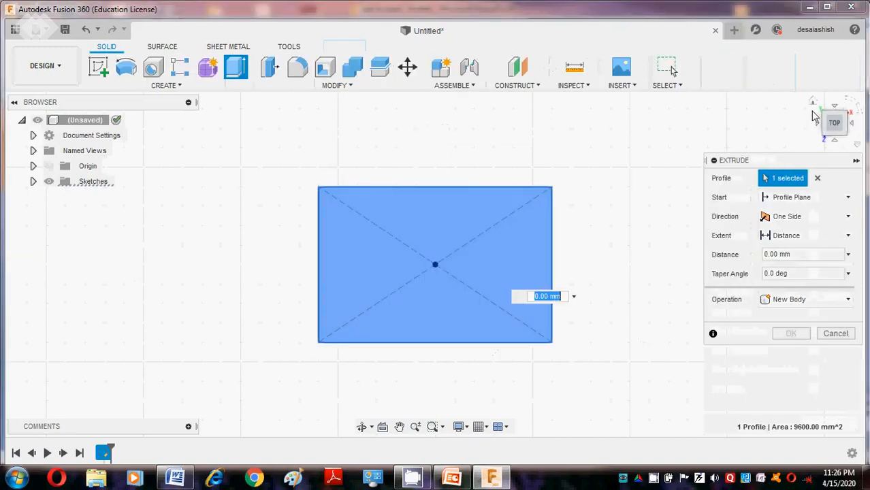
left_click(812, 103)
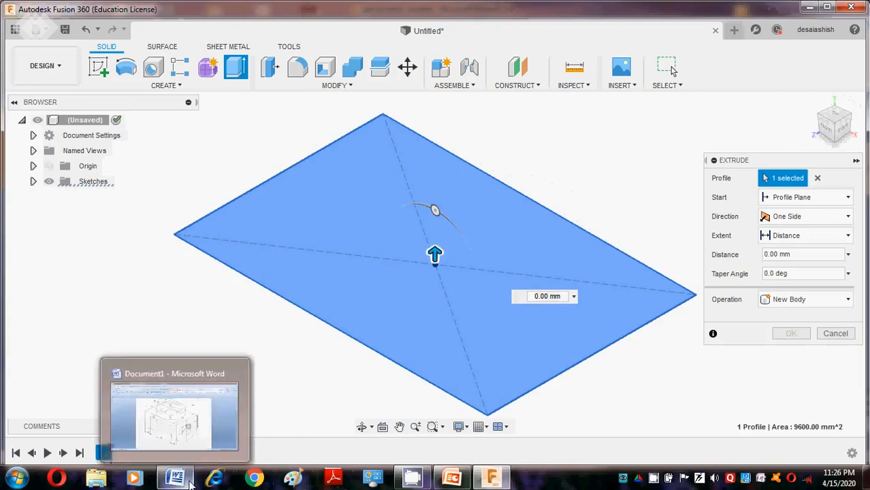
left_click(190, 482)
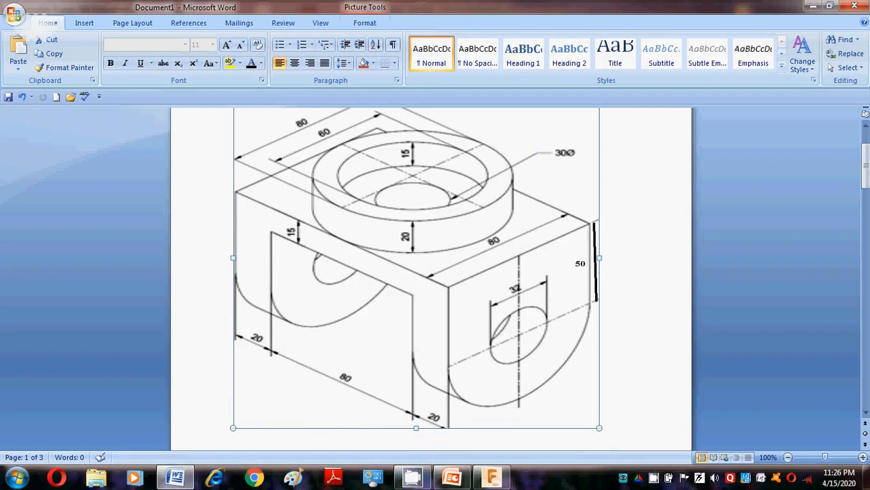
left_click(184, 480)
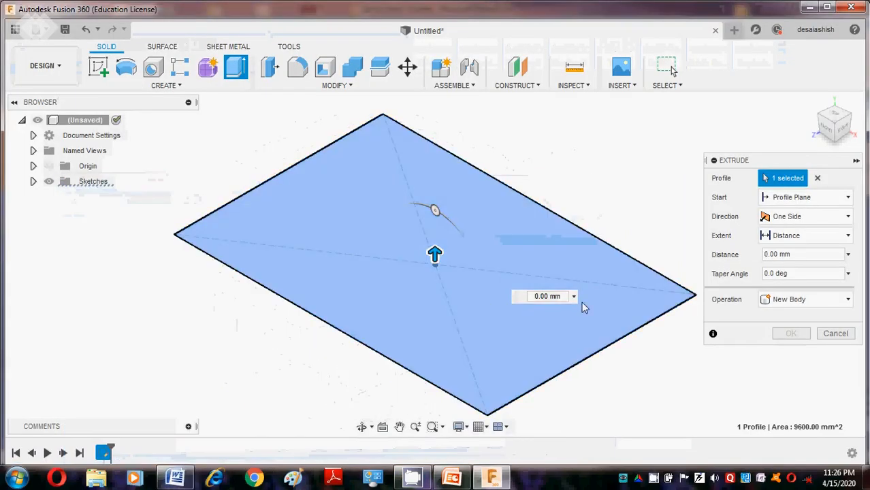
left_click(553, 296)
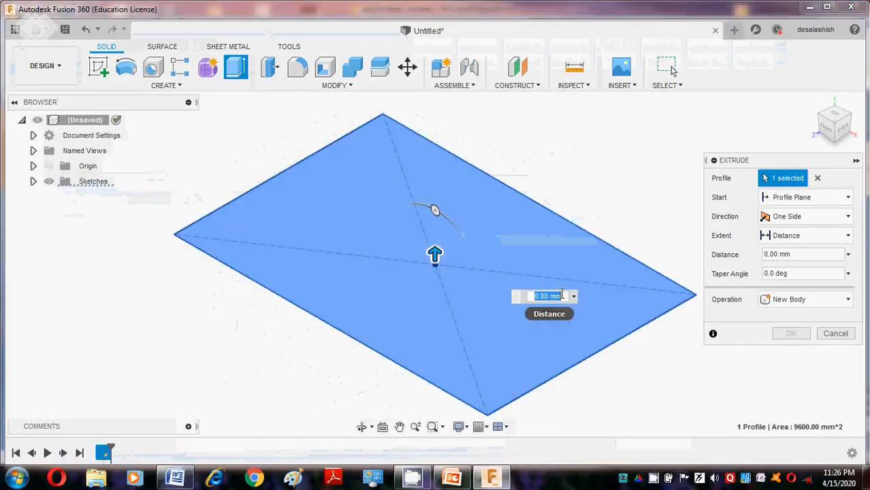
type("15")
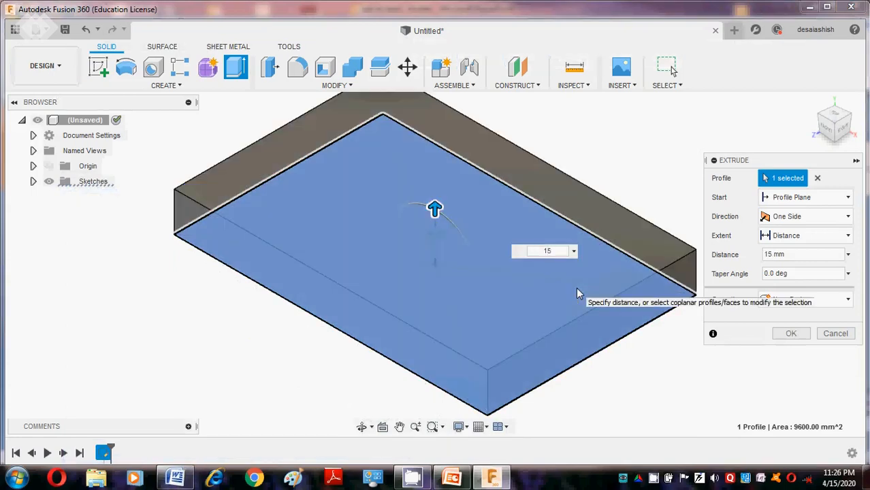
type("-")
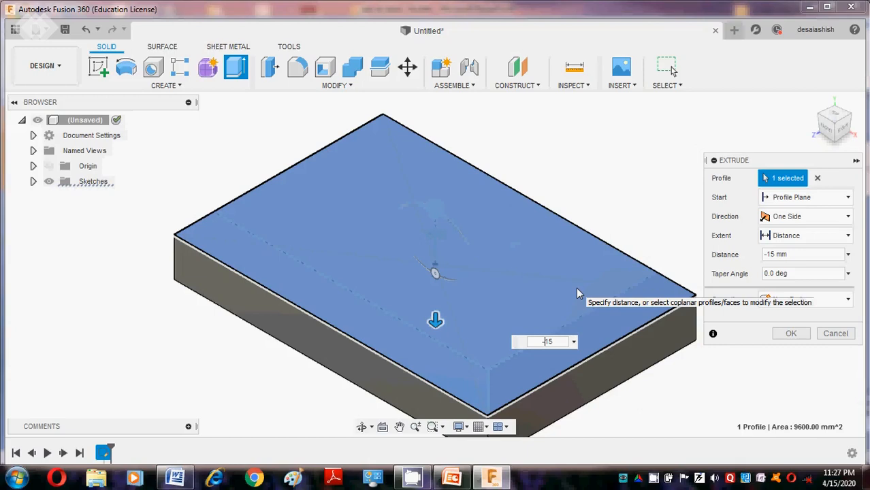
key("Return")
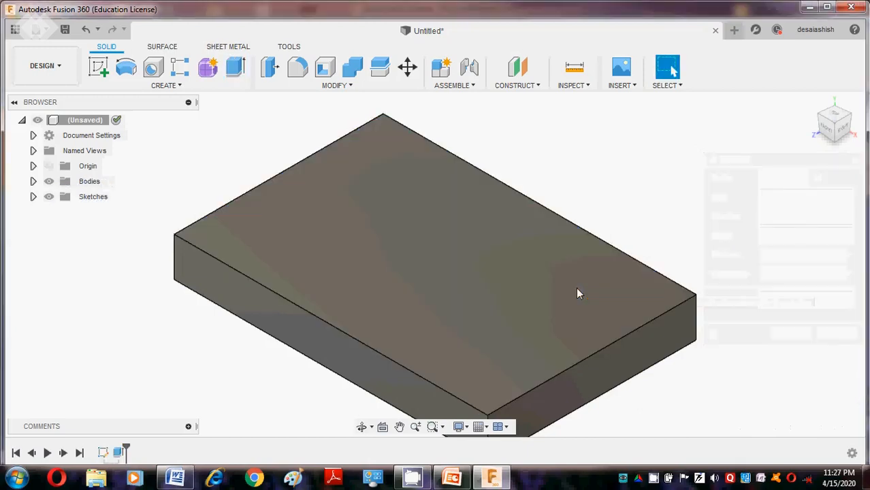
Consult the Word reference drawing and sketch an 80 mm diameter circle centred on the origin on the plate's top face
left_click(175, 476)
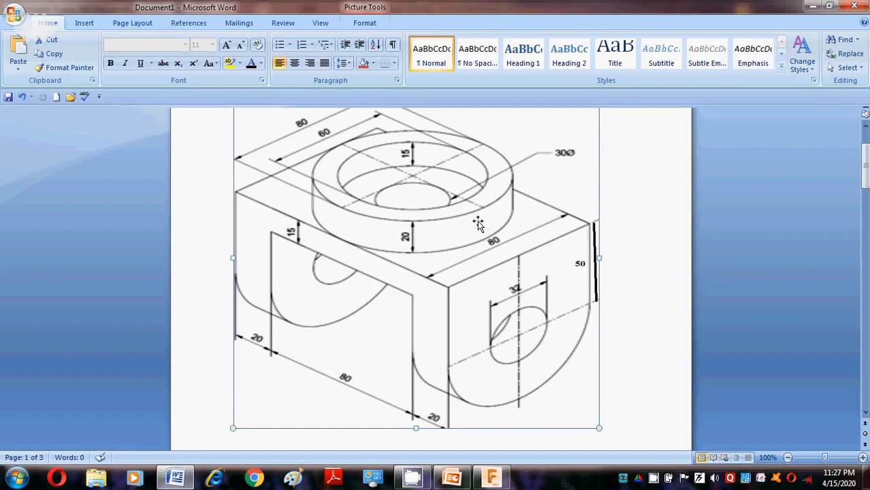
left_click(178, 479)
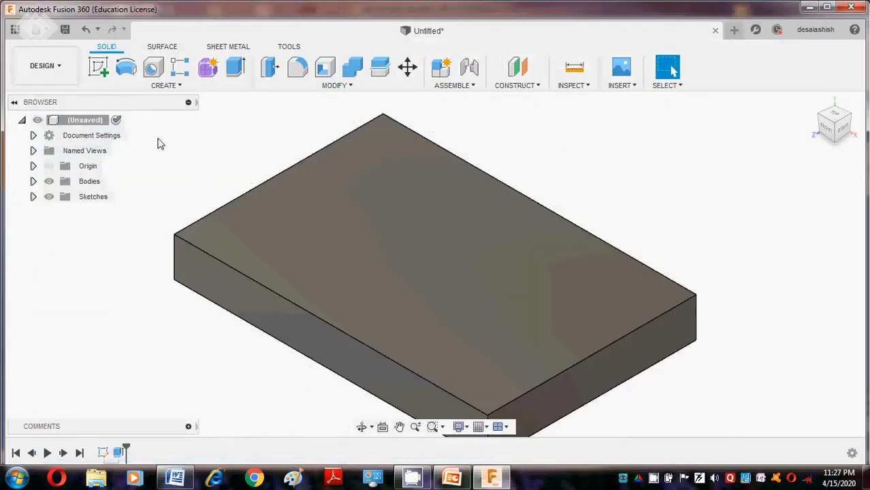
left_click(101, 69)
left_click(383, 230)
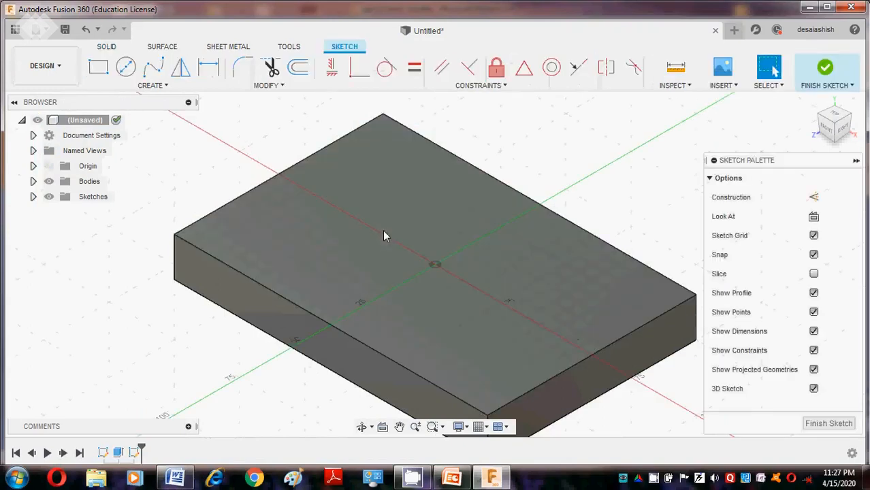
left_click(832, 117)
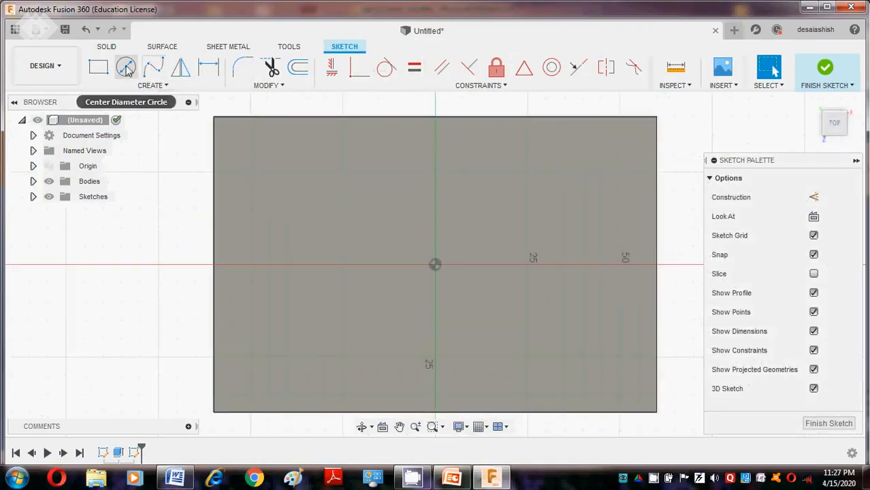
left_click(126, 66)
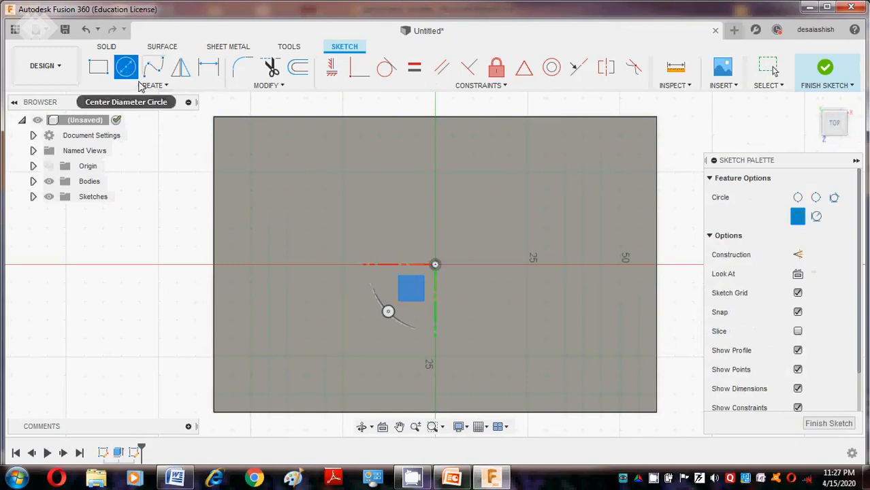
left_click(435, 264)
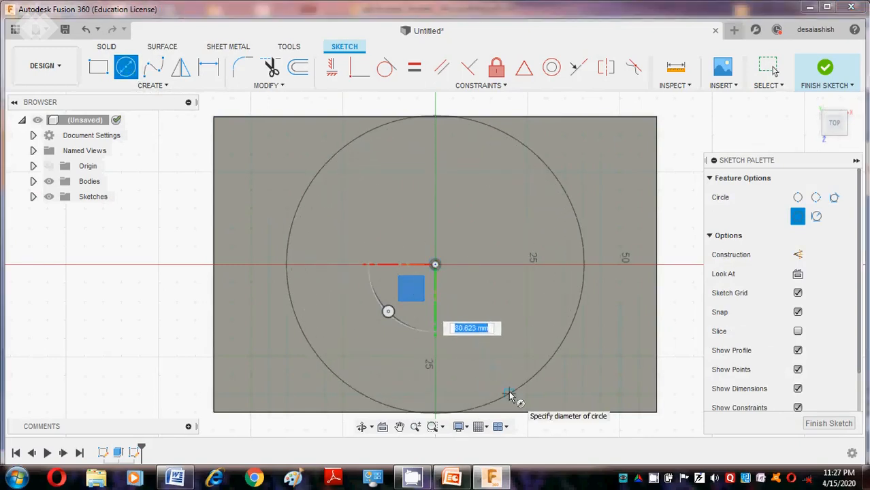
type("80")
key("Return")
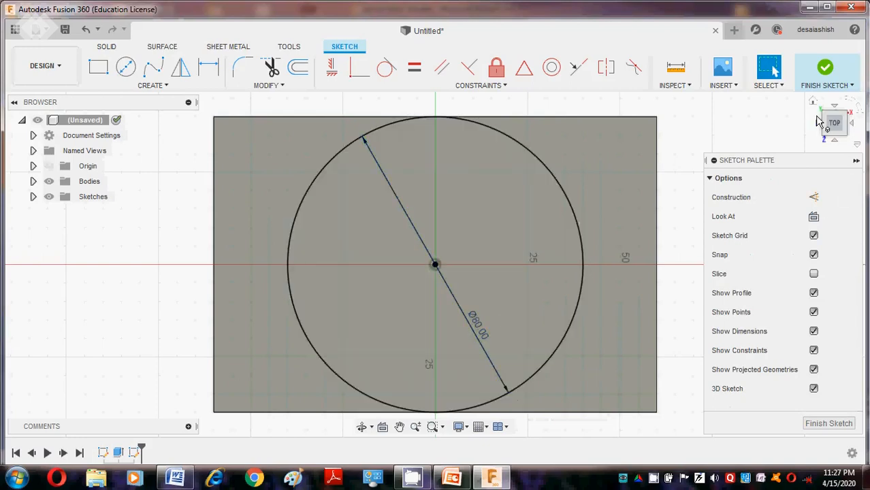
Extrude the 80 mm circle 20 mm upward, joined to the plate, to form a round boss
left_click(814, 105)
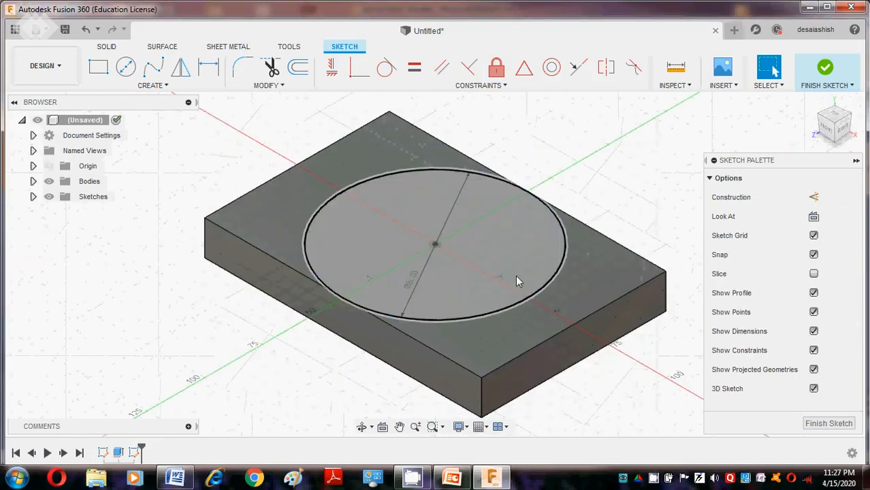
left_click(513, 273)
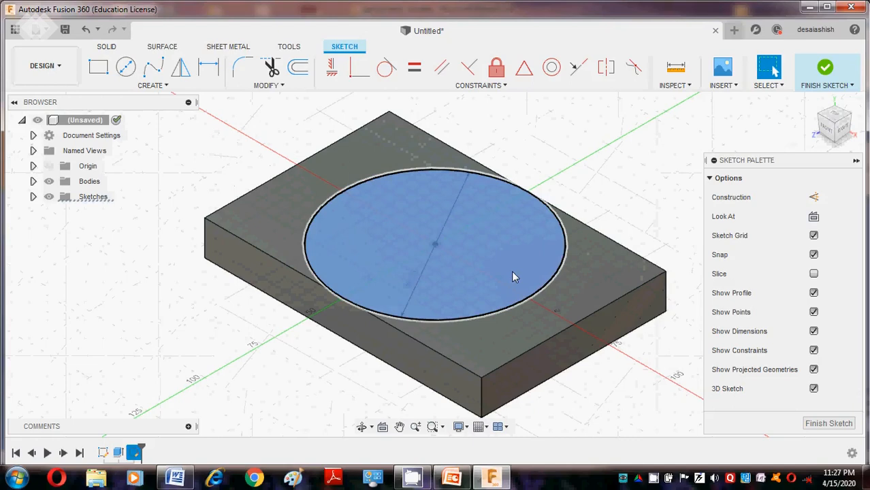
key("e")
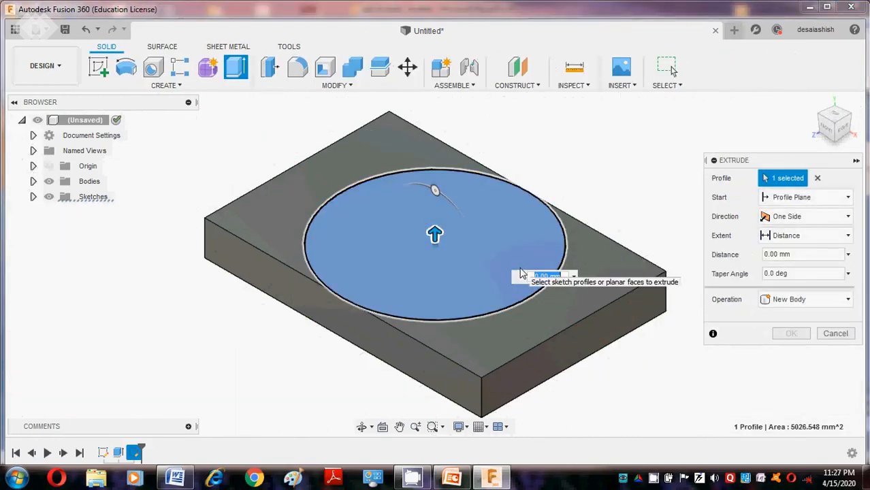
type("20")
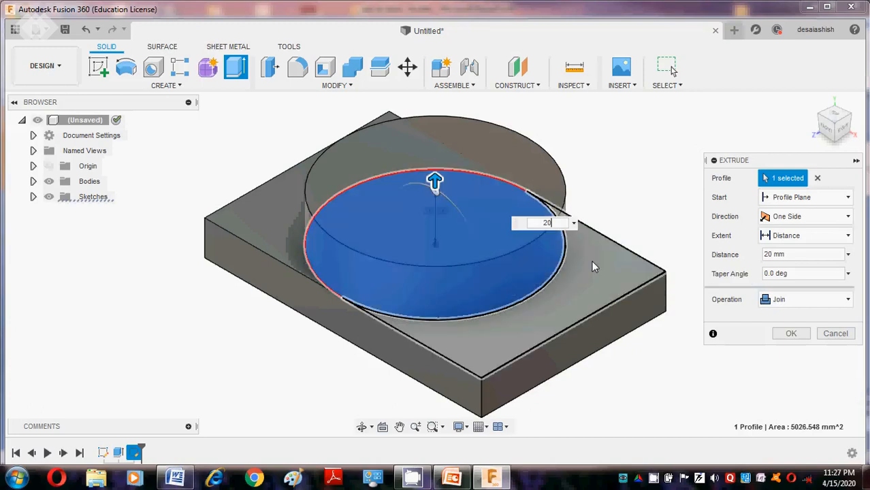
key("Return")
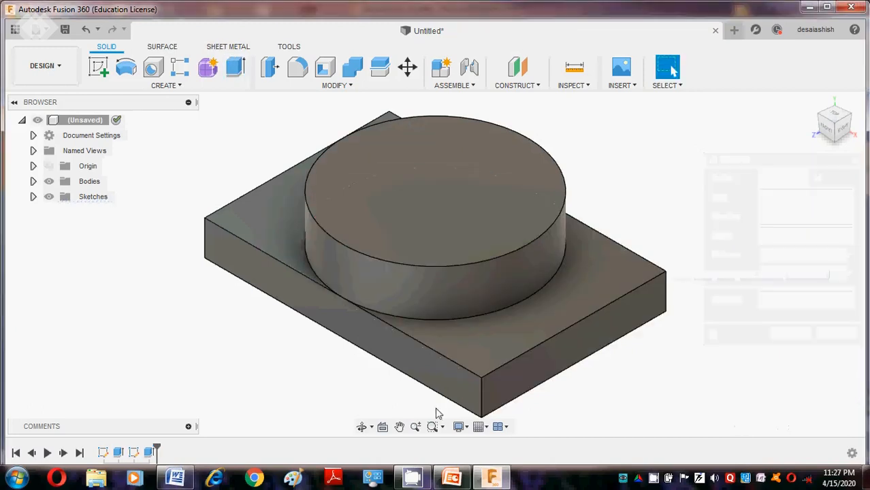
Consult the Word reference drawing and sketch a concentric 60 mm diameter circle on the boss's top face
left_click(184, 478)
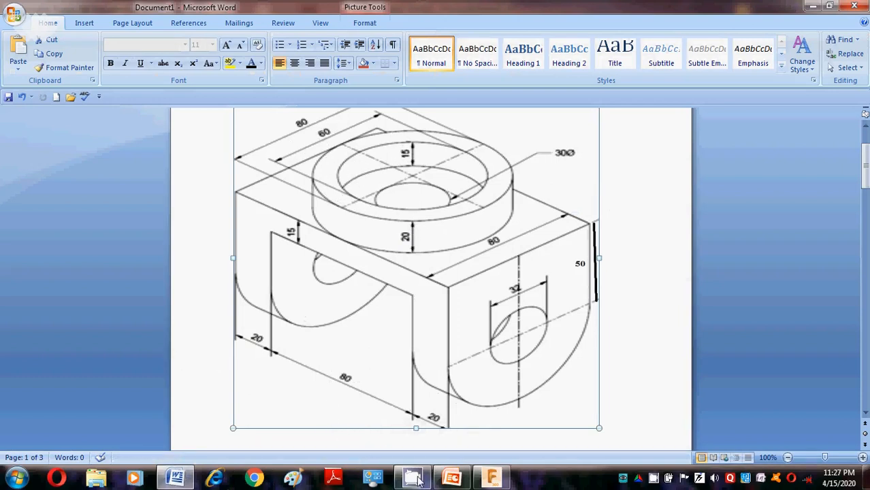
left_click(185, 480)
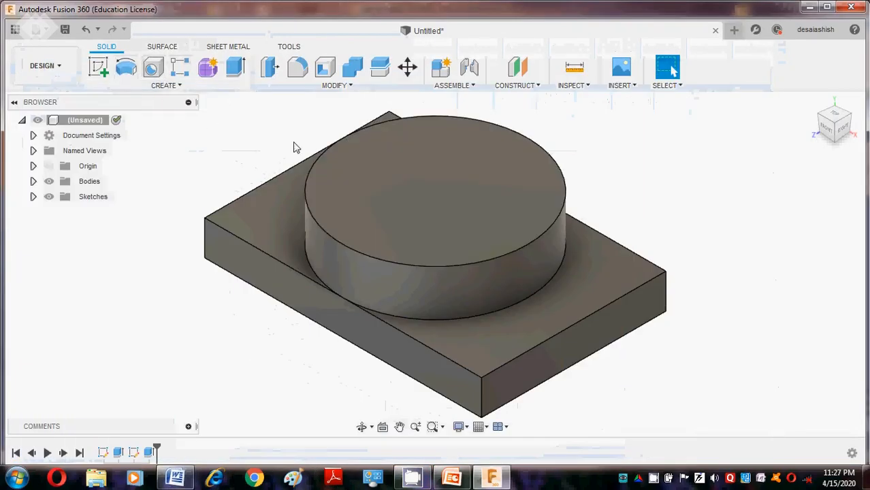
left_click(99, 68)
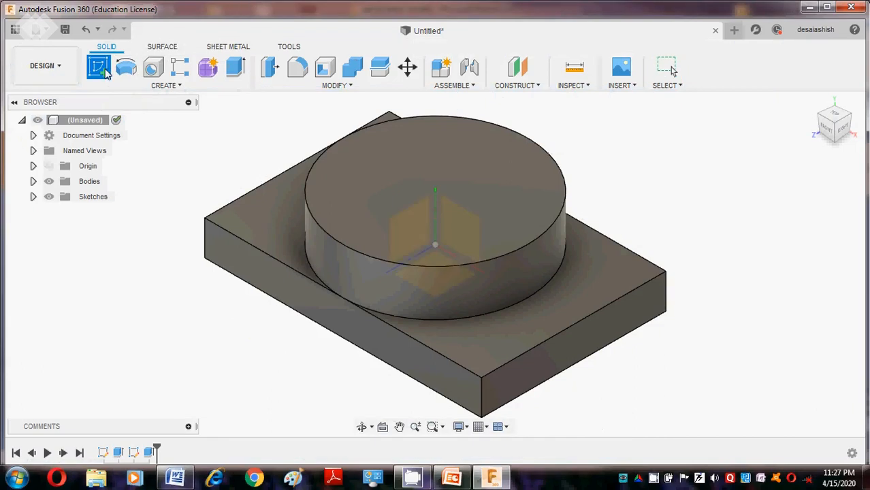
left_click(403, 188)
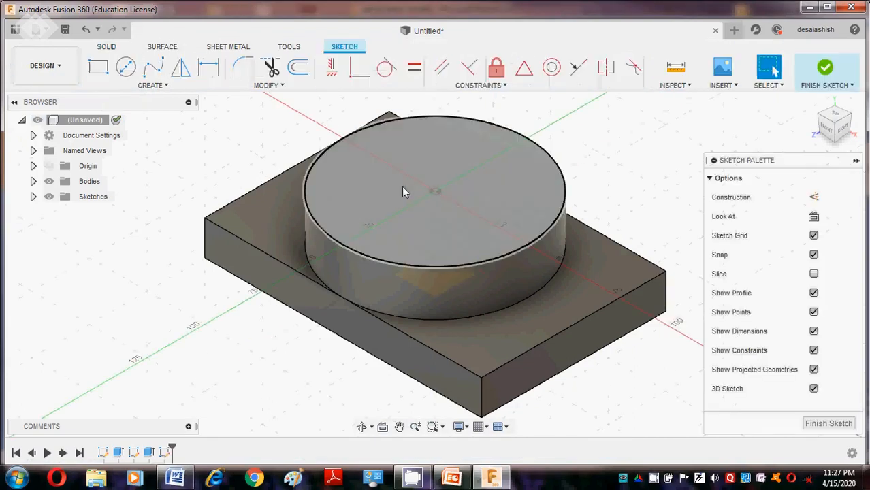
left_click(835, 114)
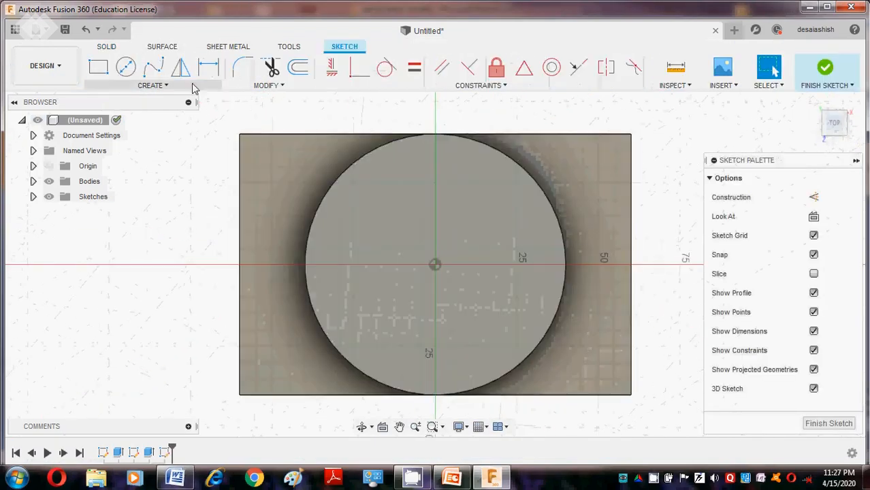
left_click(125, 67)
left_click(435, 266)
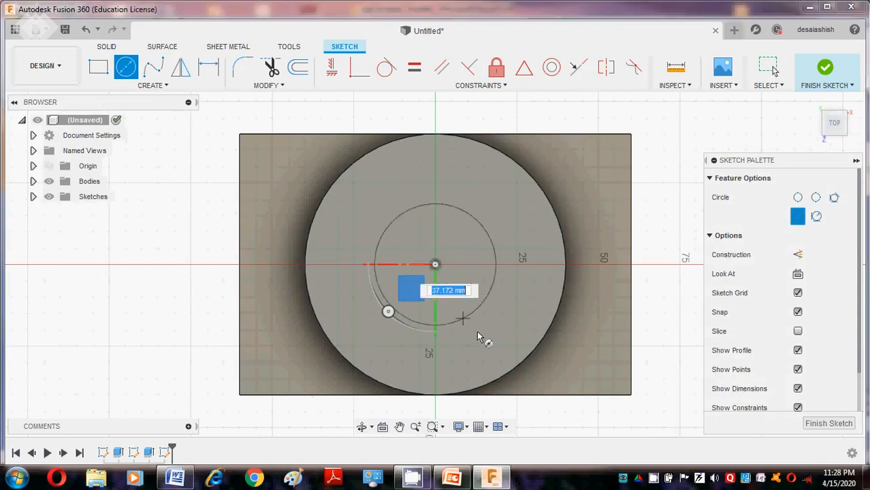
type("60")
key("Return")
key("Escape")
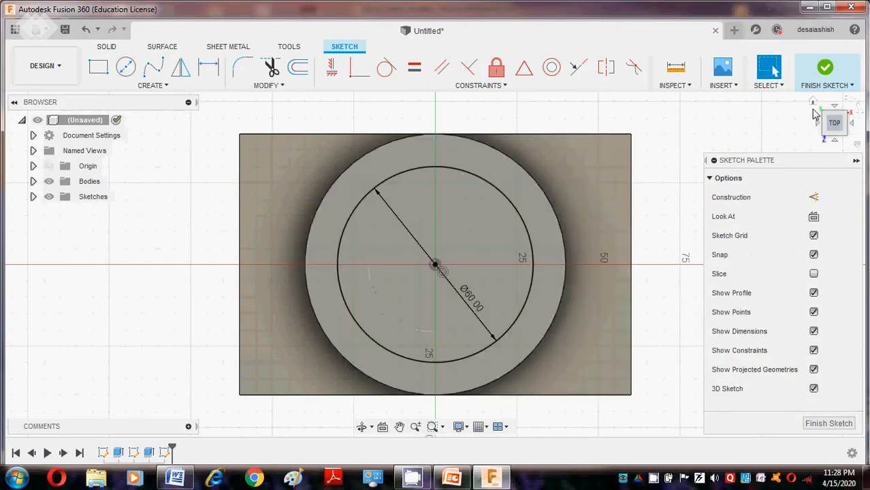
Check the recess depth in the Word reference drawing and extrude-cut the 60 mm circle by -15 mm into the boss
left_click(813, 102)
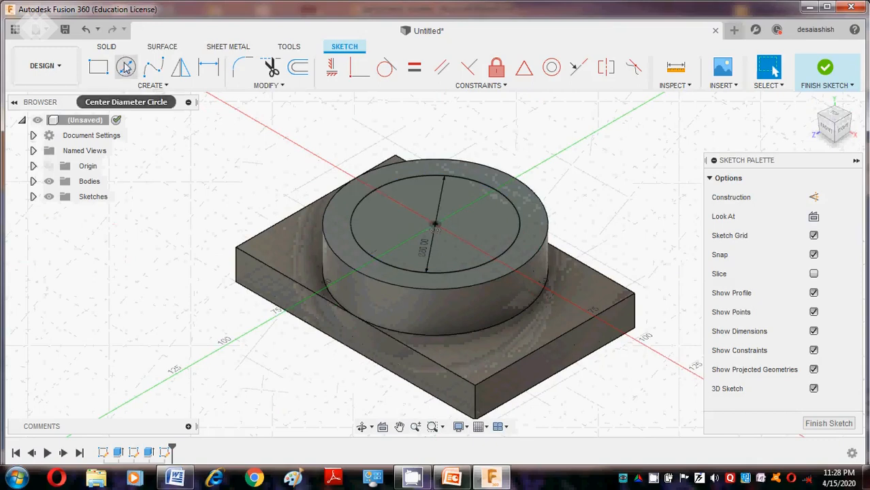
left_click(181, 477)
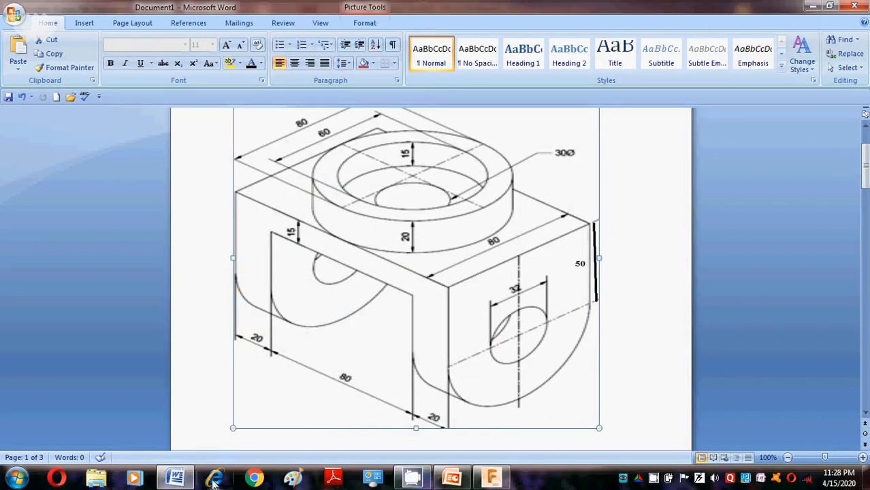
left_click(185, 480)
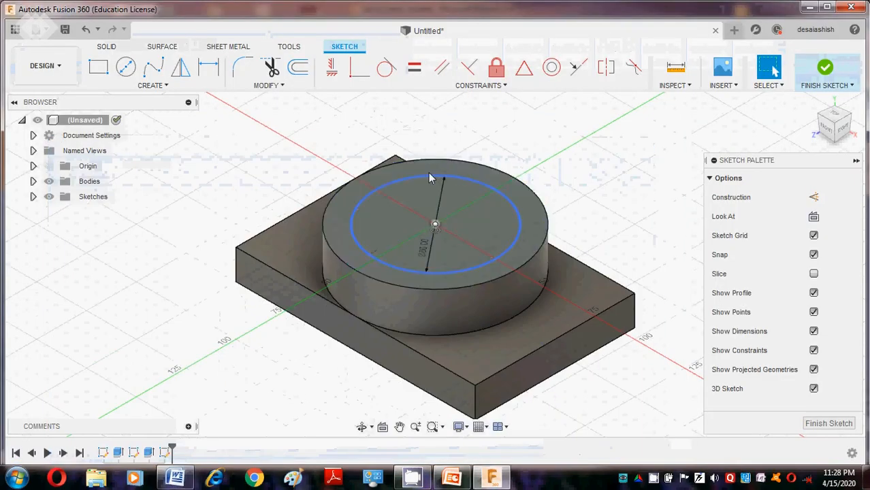
key("e")
left_click(434, 204)
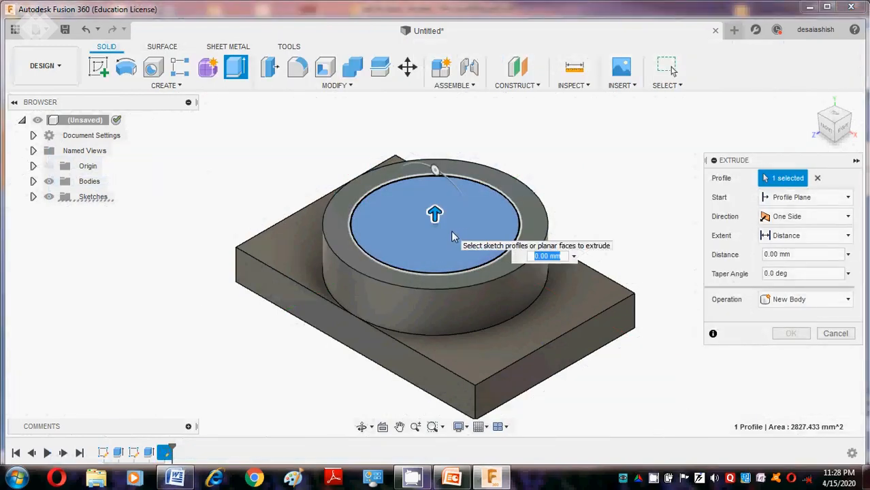
type("-1")
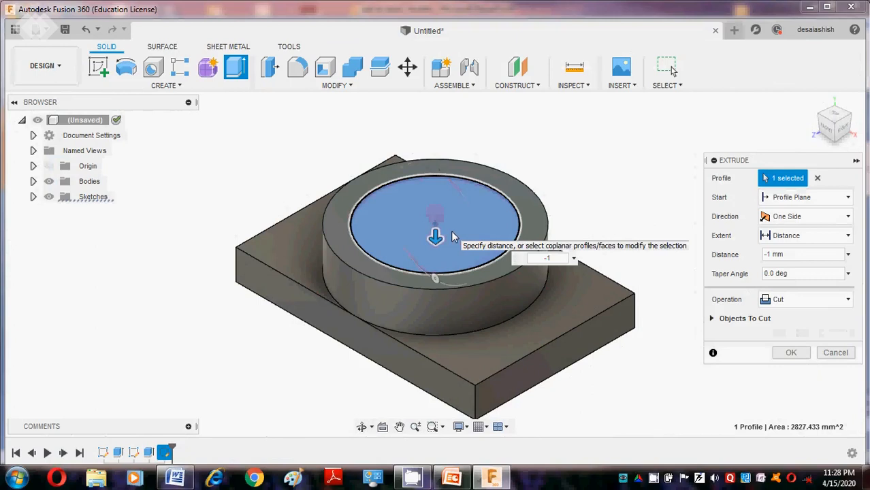
type("5")
key("Return")
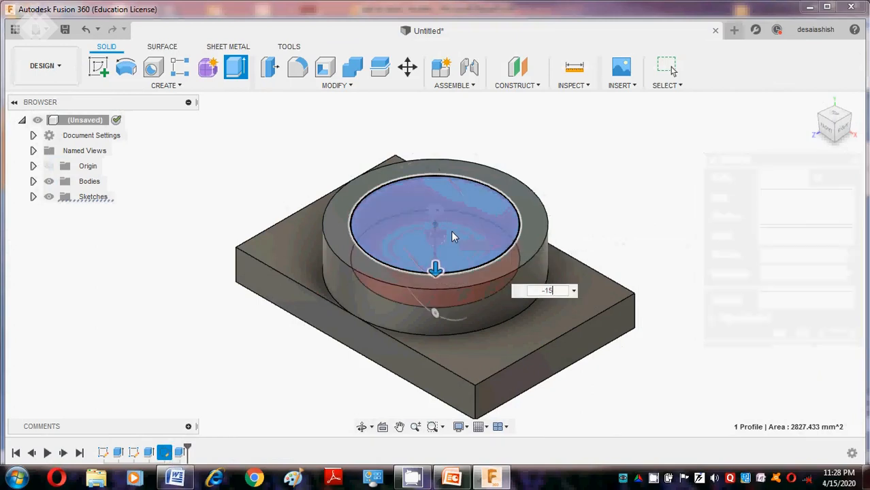
Consult the Word reference drawing and sketch a concentric 30 mm diameter circle on the floor of the boss recess
left_click(99, 66)
left_click(400, 222)
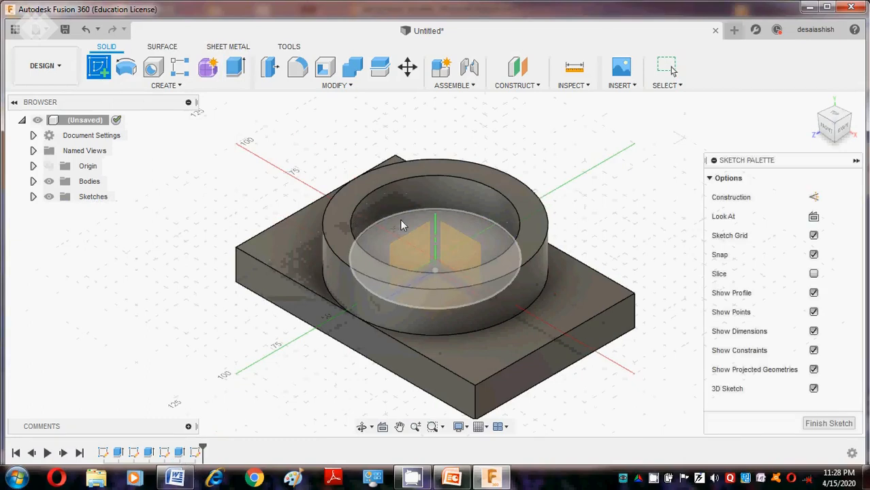
left_click(190, 479)
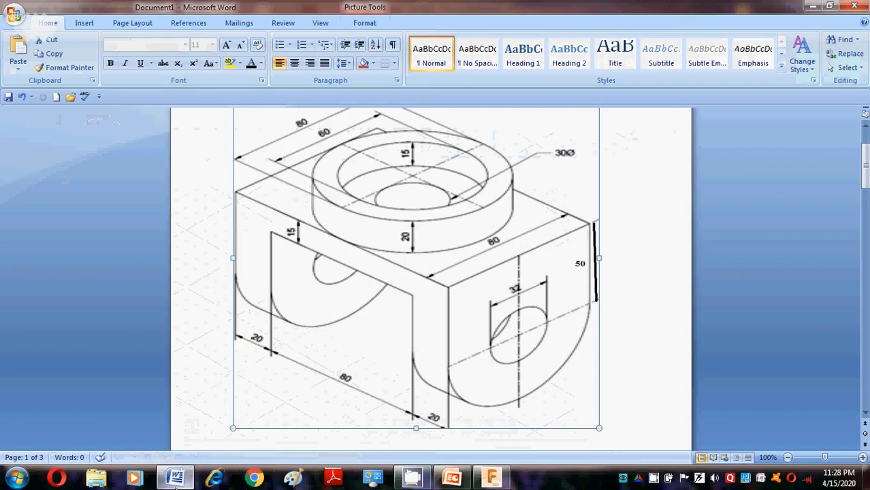
left_click(176, 478)
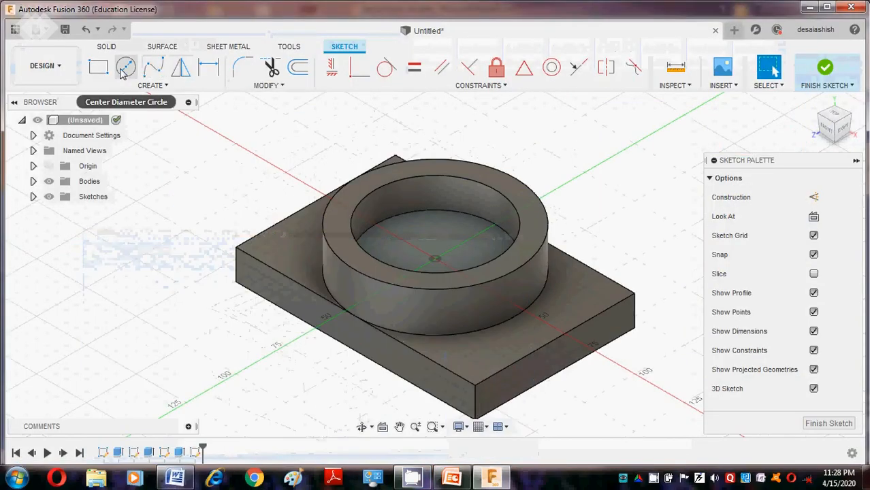
left_click(127, 68)
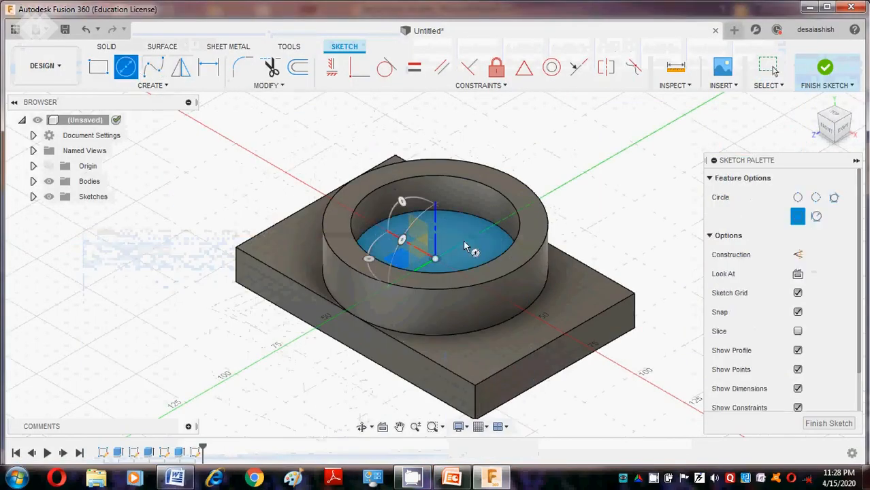
left_click(436, 259)
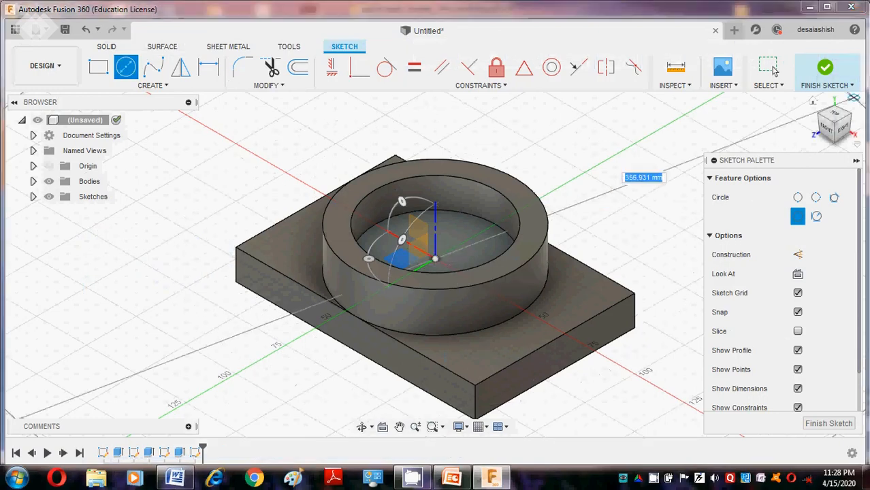
left_click(839, 119)
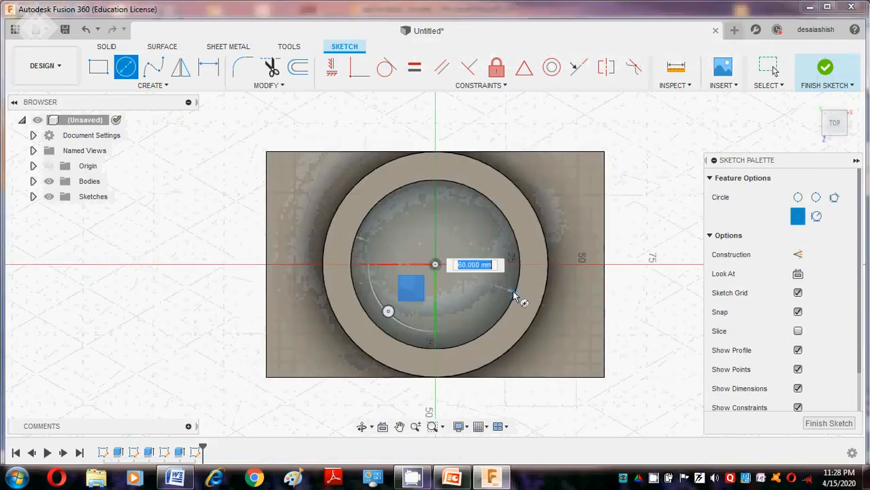
type("30")
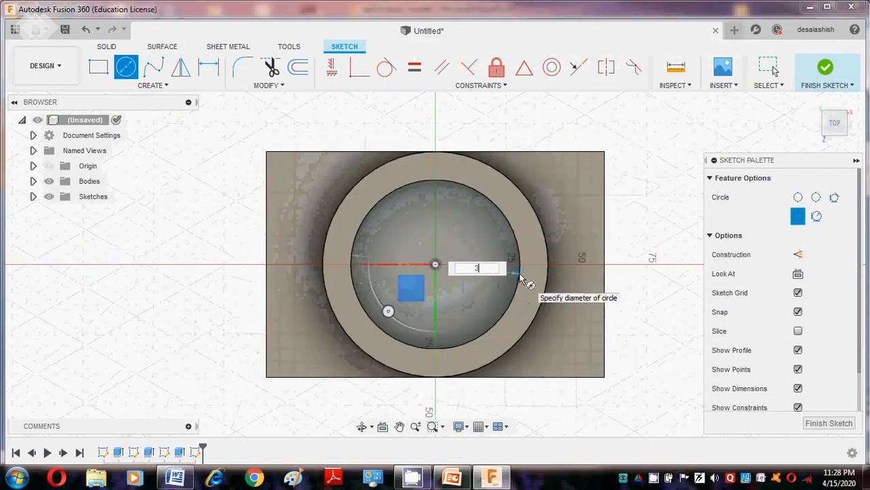
key("Tab")
key("Return")
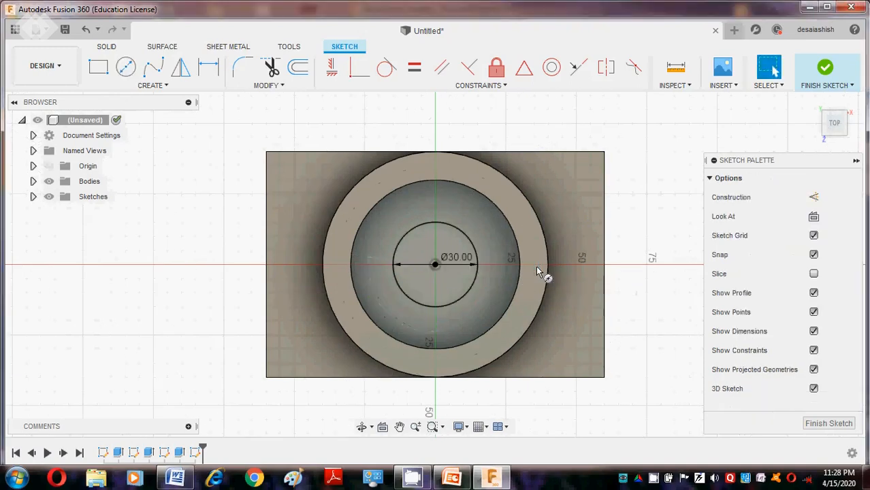
Extrude the 30 mm circle by -20 mm as a cut through the plate, checking the hole against the Word reference drawing
left_click(815, 104)
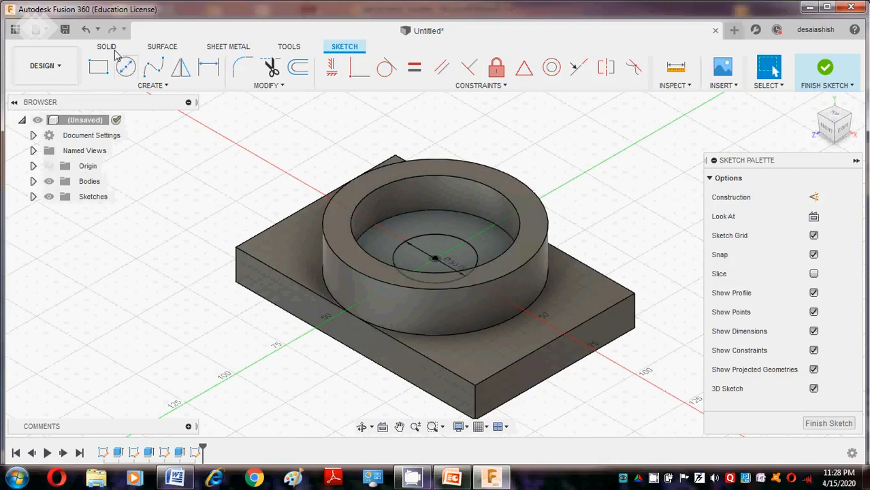
key("e")
left_click(450, 245)
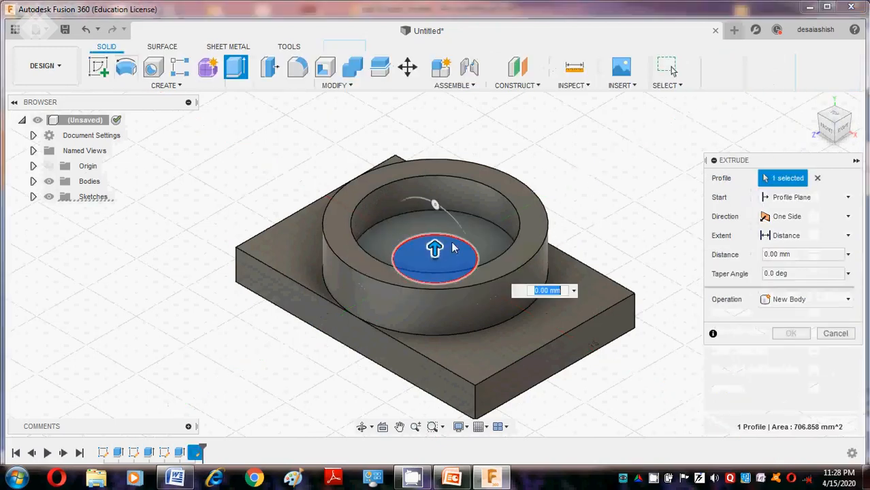
left_click_drag(437, 281, 441, 412)
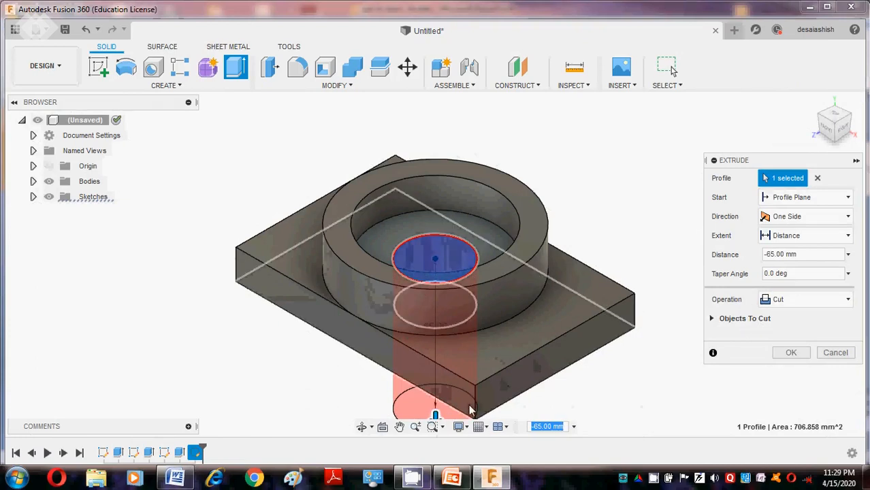
left_click_drag(435, 414, 436, 316)
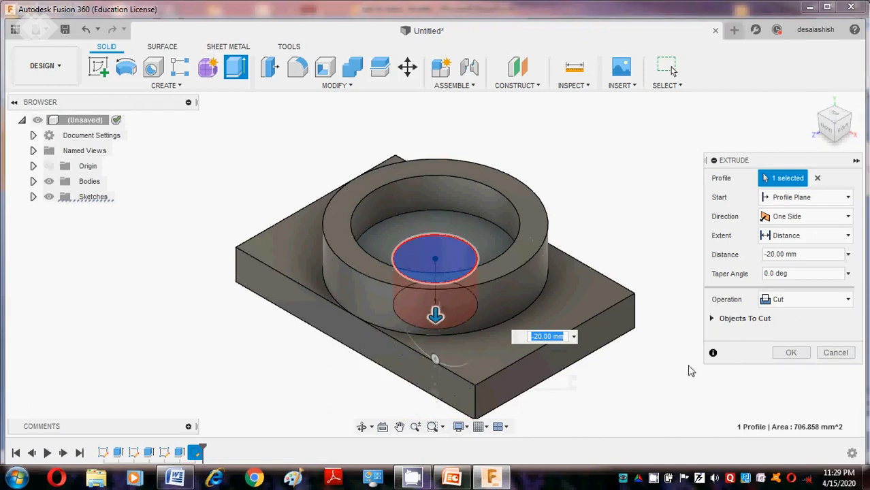
left_click(175, 477)
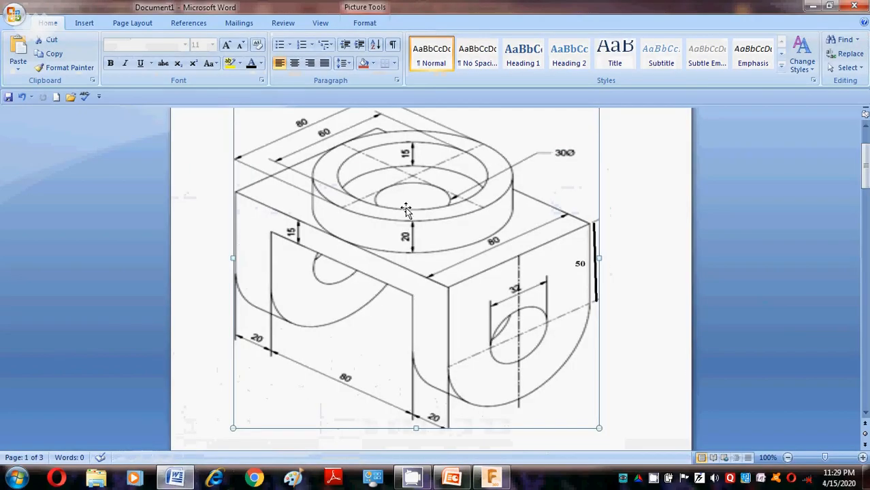
left_click(192, 480)
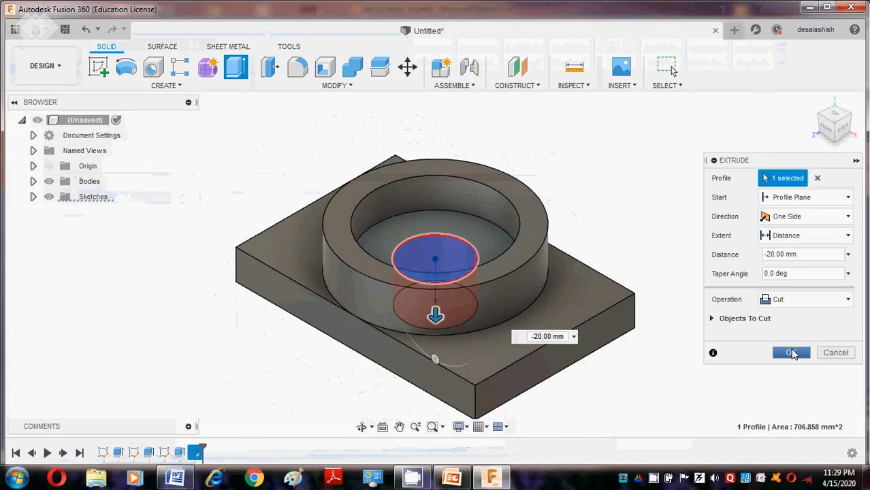
left_click(792, 353)
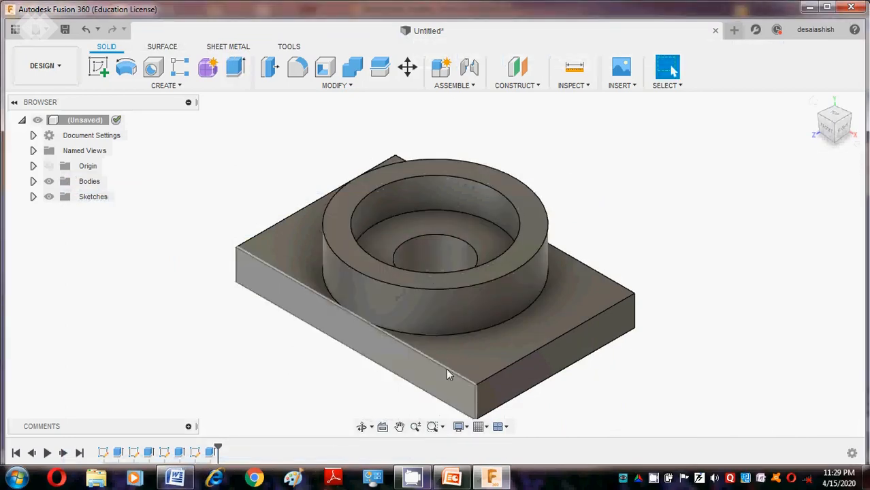
Consult the Word reference drawing for the side leg and start a sketch on the plate's 80 mm wide right end face
left_click(175, 478)
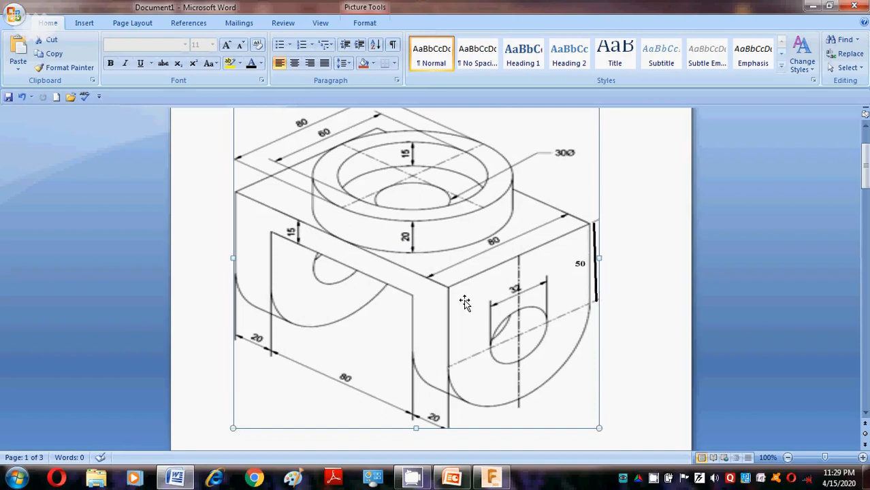
left_click(185, 477)
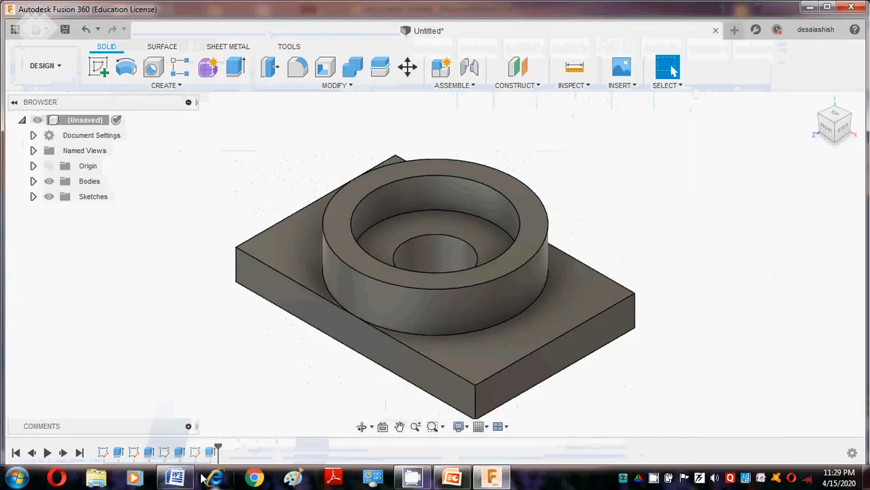
left_click(177, 476)
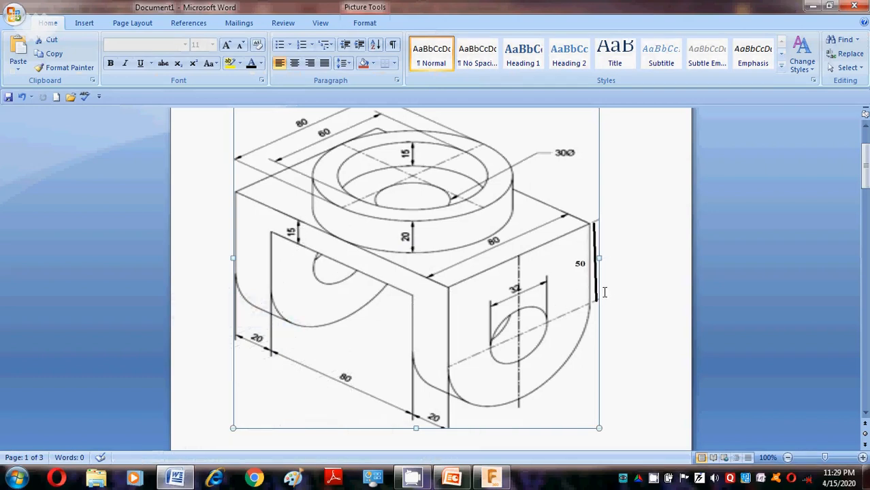
left_click(176, 480)
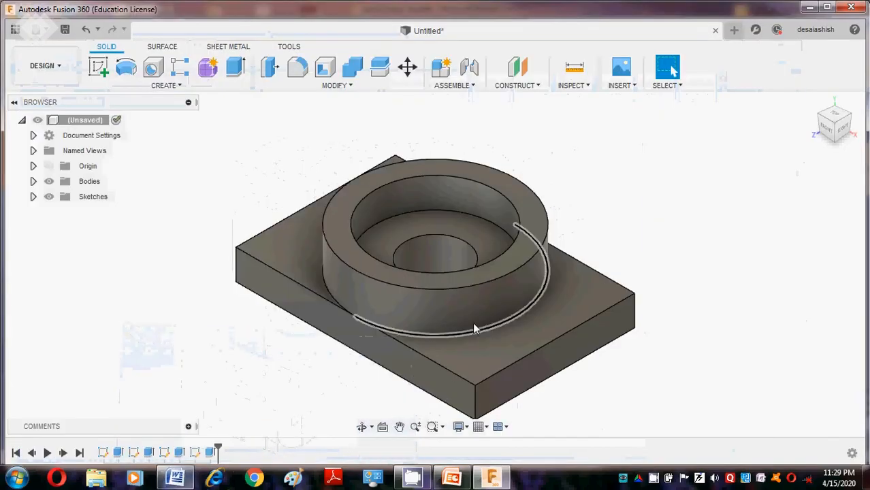
left_click(399, 427)
left_click_drag(399, 334, 399, 275)
key("Escape")
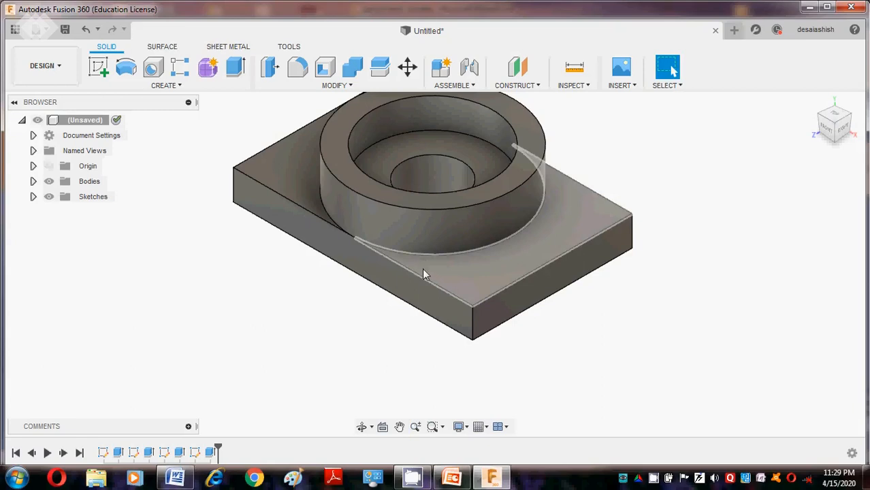
left_click(111, 72)
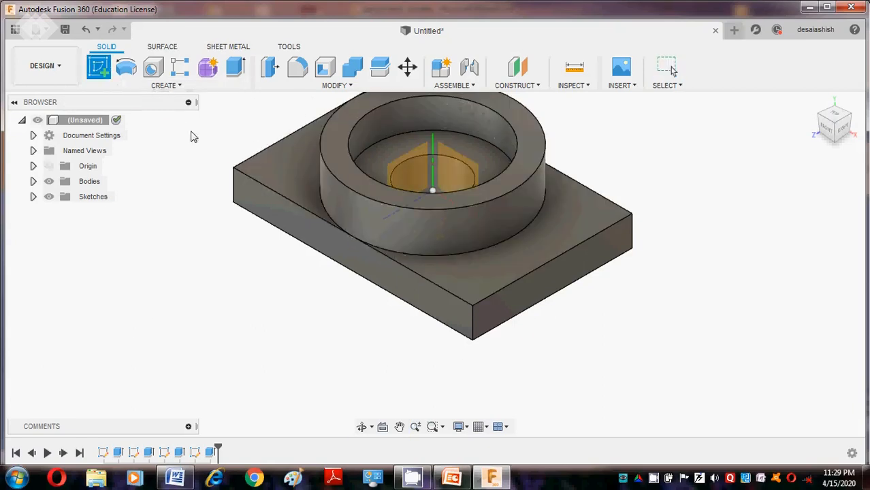
left_click(521, 312)
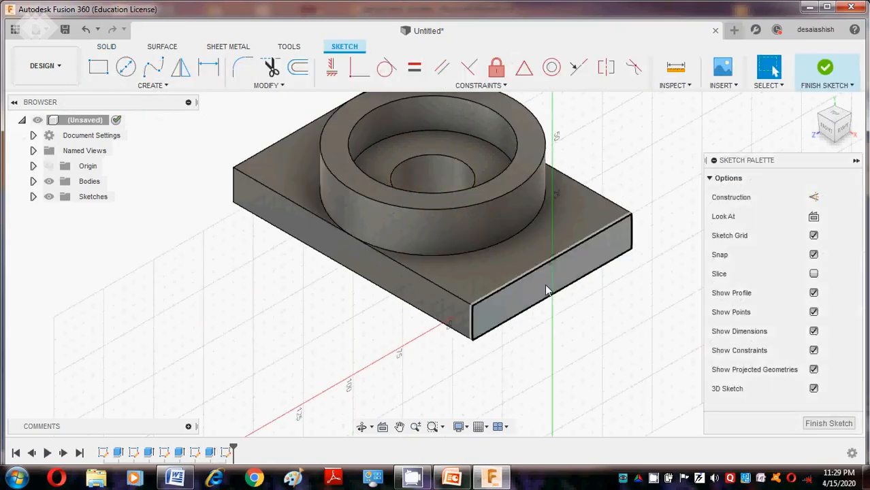
left_click(843, 128)
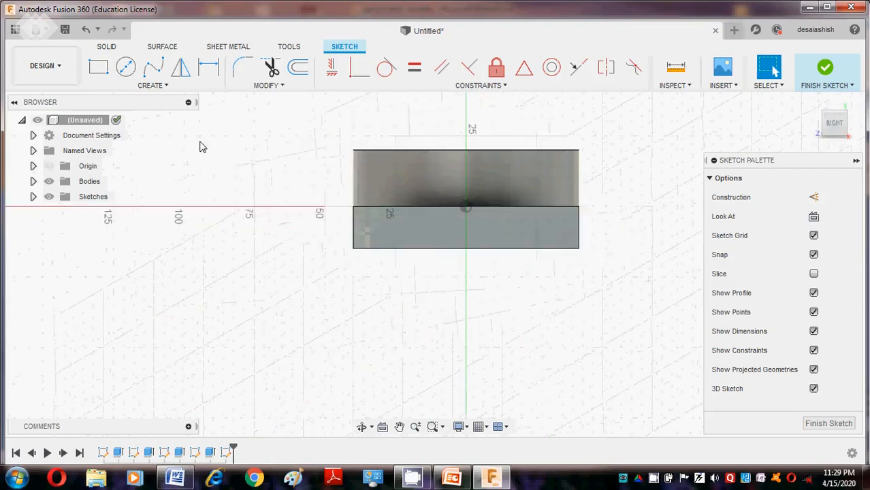
Sketch a two-point rectangle 80 mm wide and 35 mm high directly below the plate's end face, starting at its lower corner
left_click(123, 86)
mouse_move(144, 116)
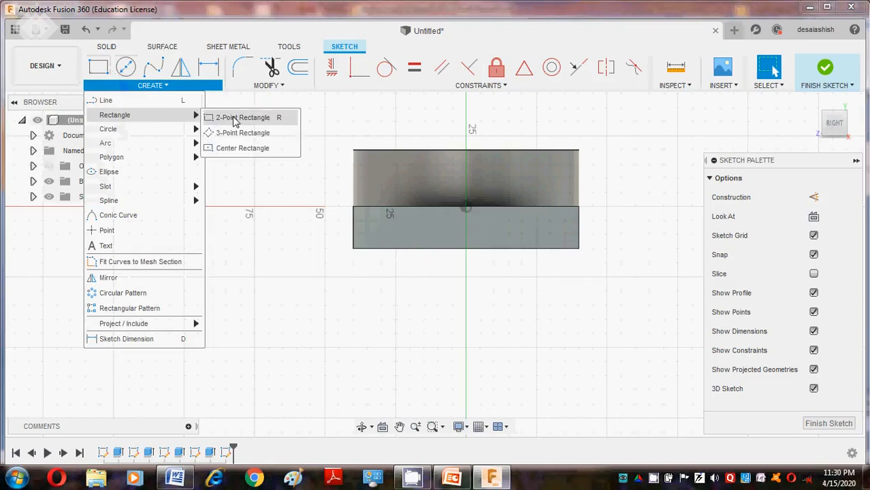
left_click(233, 119)
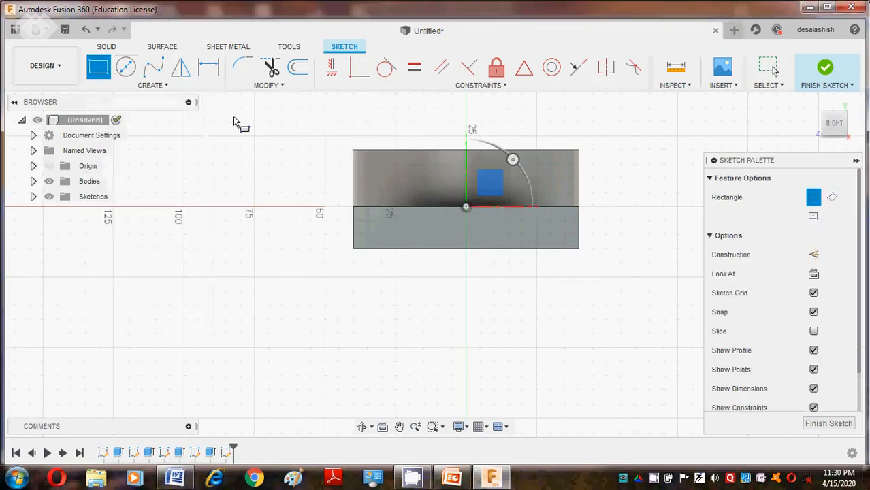
left_click(353, 248)
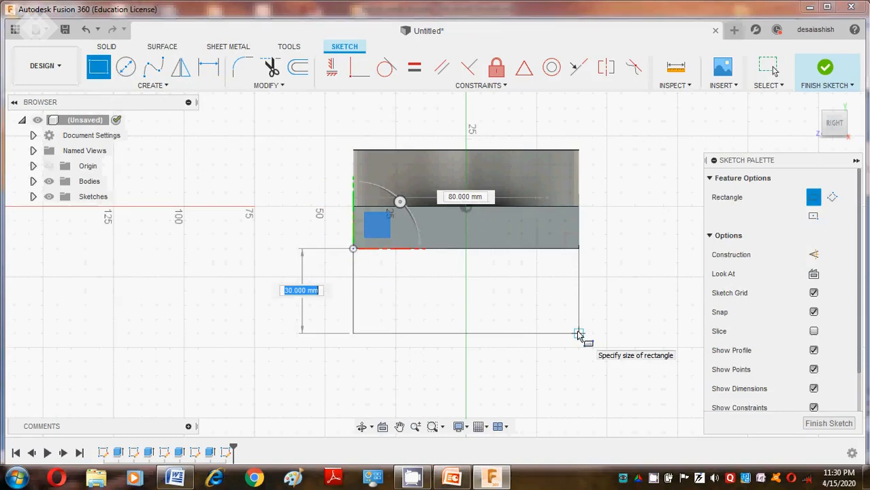
type("35")
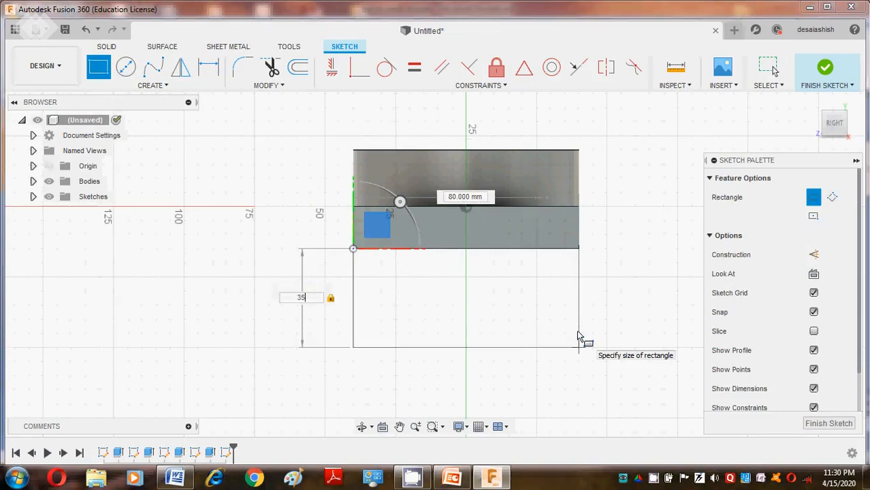
key("Return")
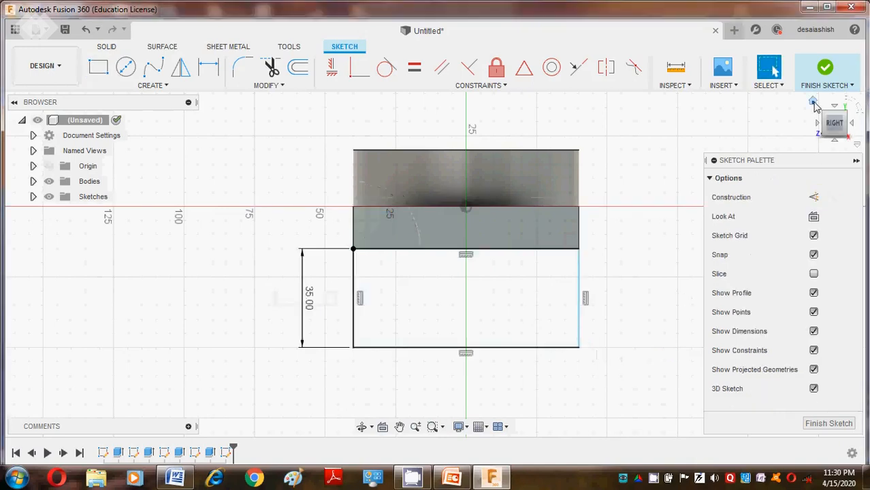
Consult the Word reference drawing and sketch an 80 mm diameter circle centred on the midpoint of the rectangle's lower edge
left_click(173, 478)
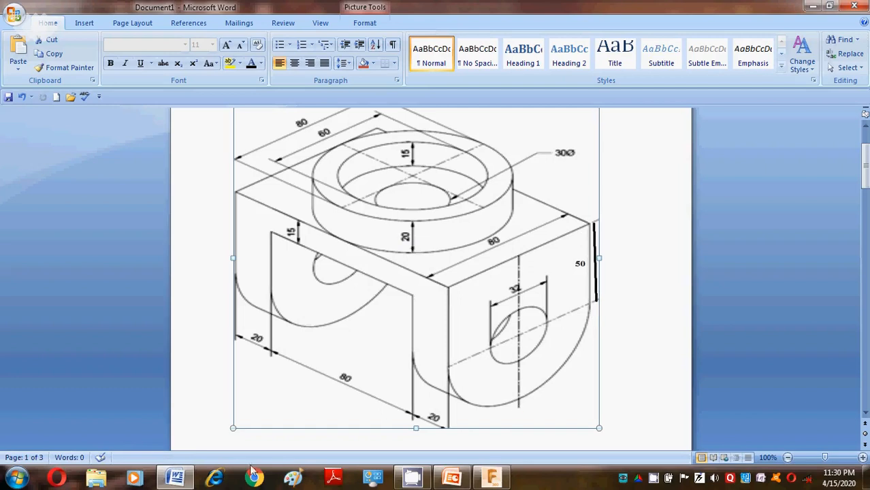
left_click(190, 480)
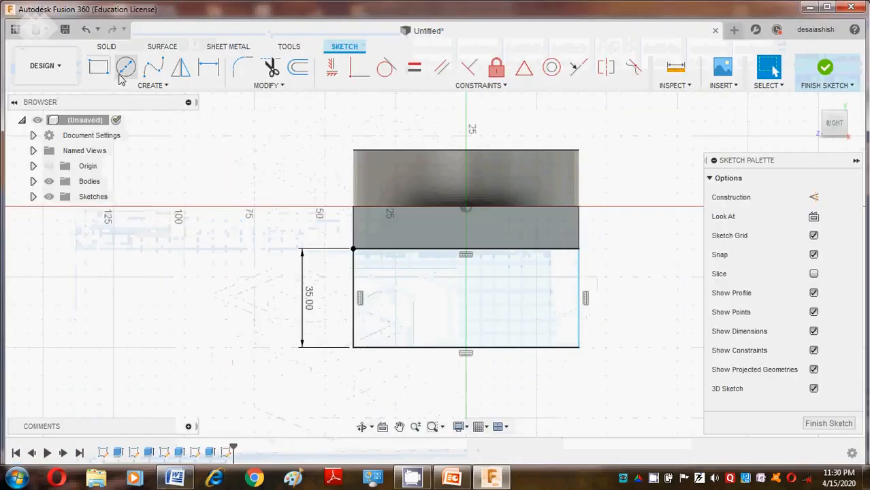
left_click(125, 68)
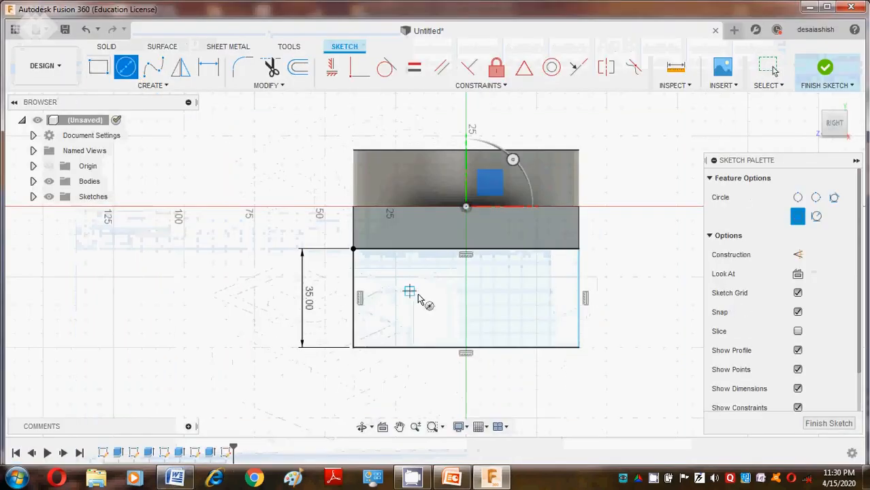
left_click(466, 348)
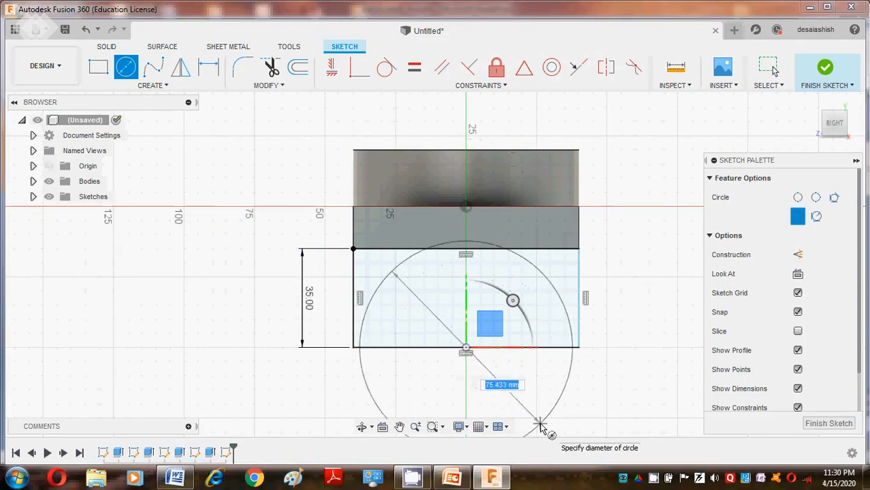
type("80")
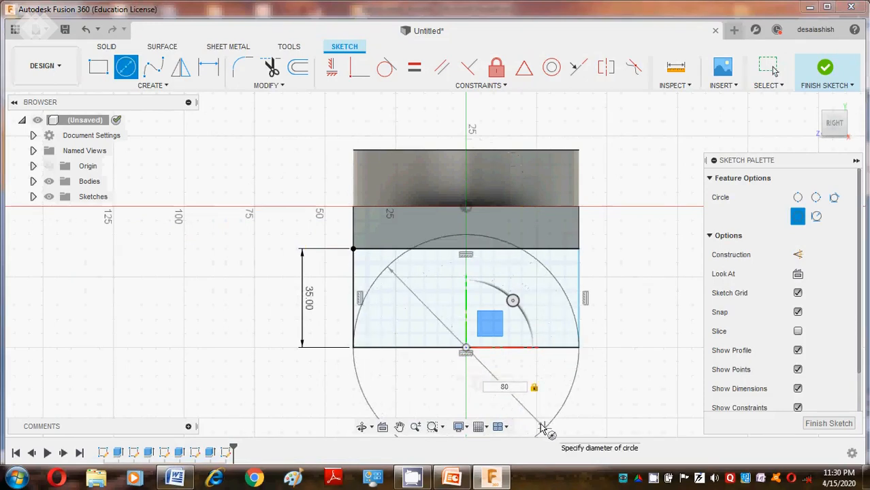
key("Return")
key("Escape")
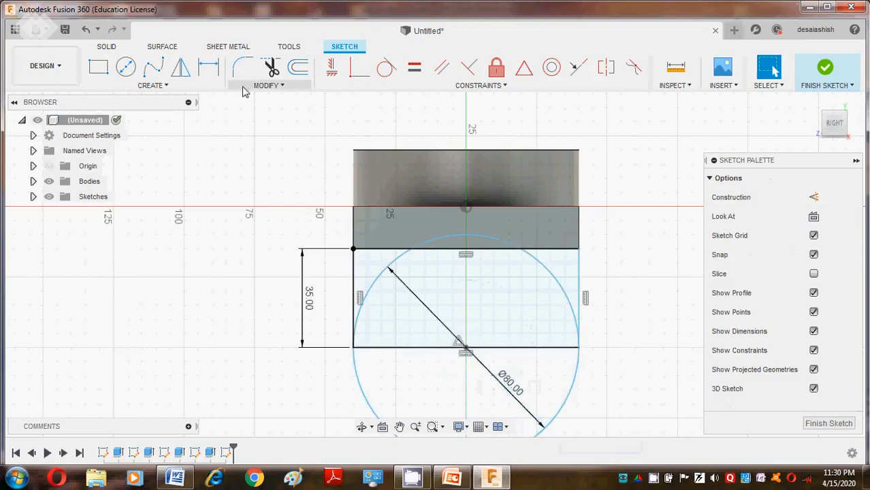
Trim the upper arcs of the 80 mm circle inside and above the rectangle to shape the leg's rounded lower end
left_click(273, 70)
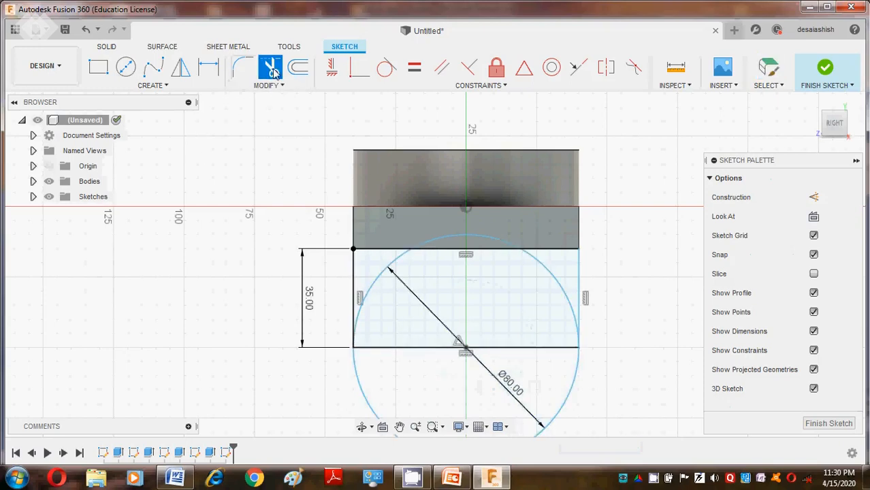
left_click(376, 283)
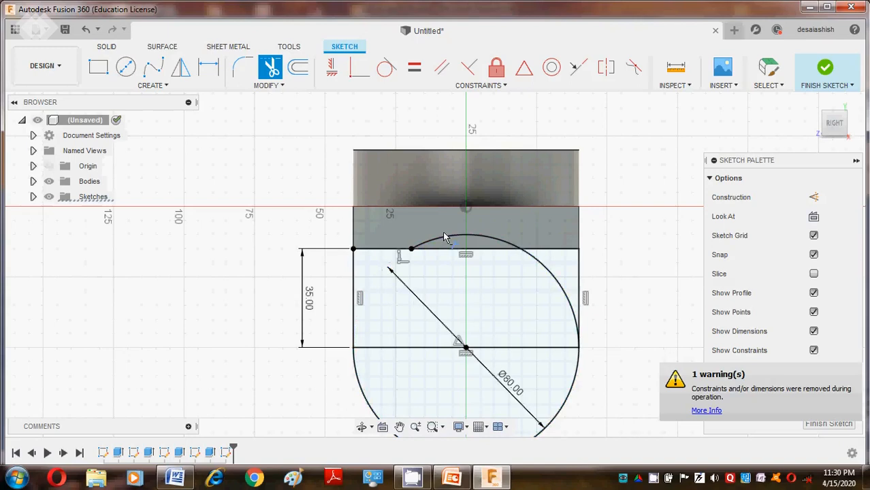
left_click(449, 238)
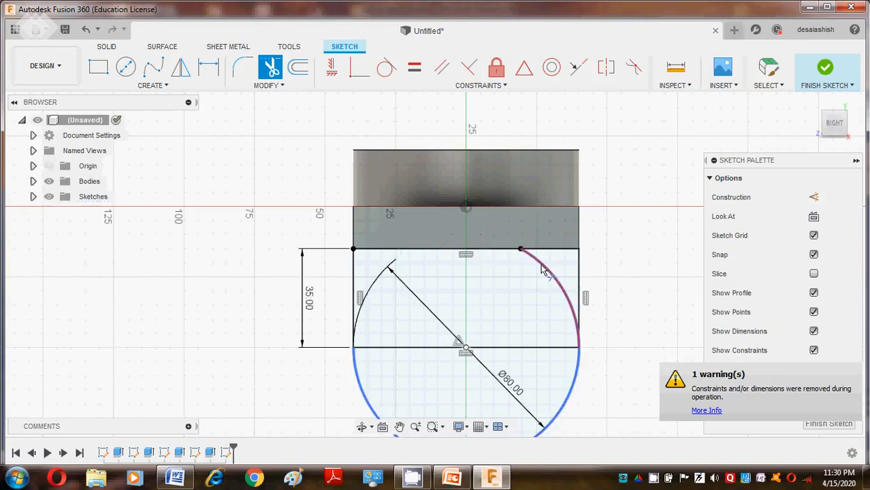
left_click(549, 272)
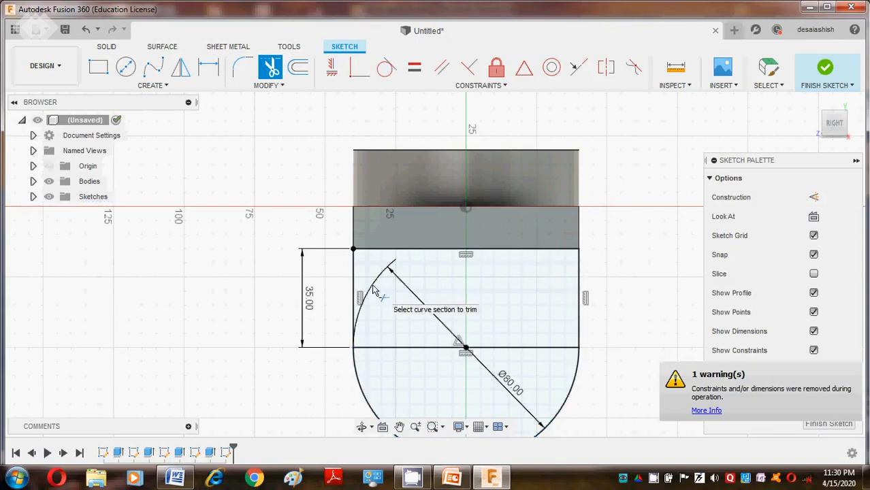
key("Escape")
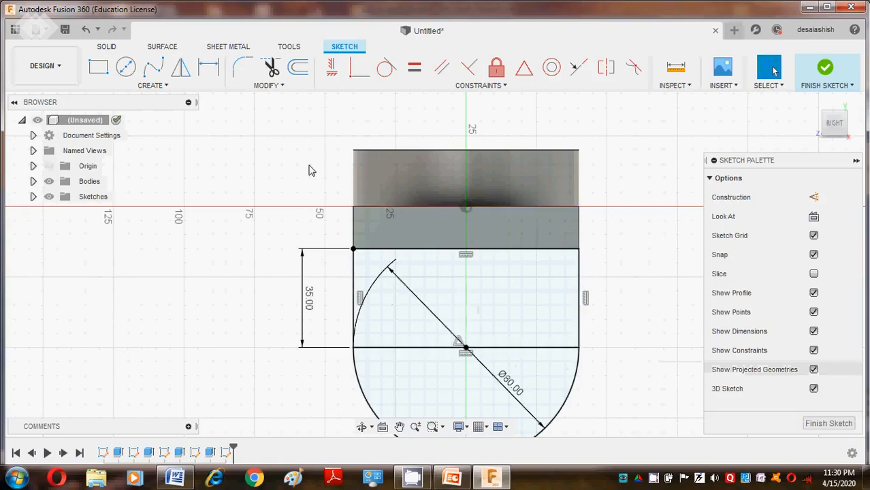
Consult the Word reference drawing for the leg hole and sketch a 32 mm diameter circle concentric with the 80 mm arc
left_click(174, 478)
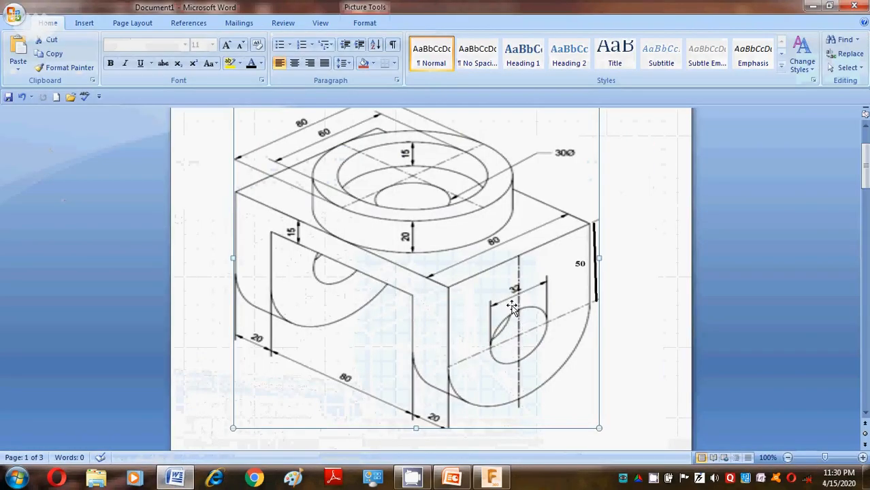
left_click(175, 478)
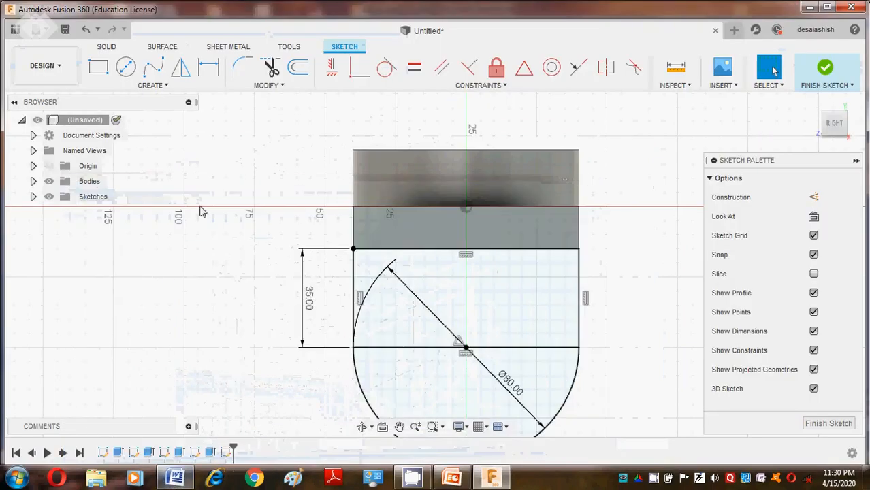
left_click(126, 67)
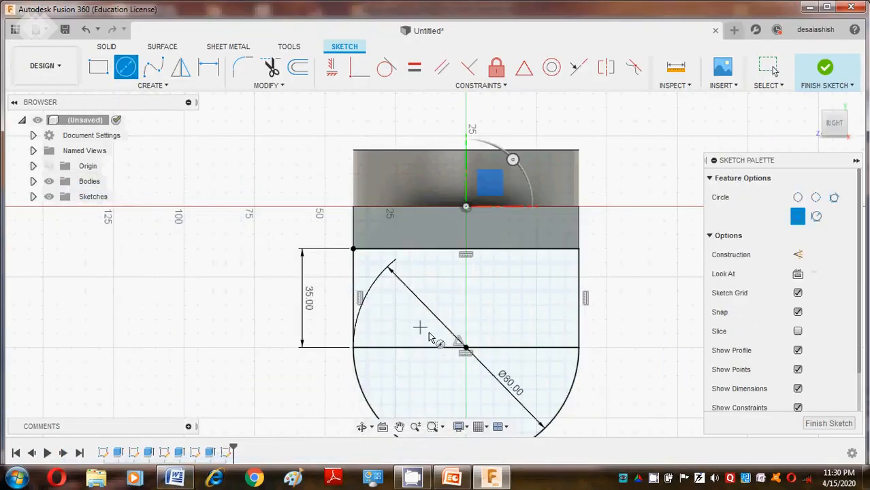
left_click(465, 348)
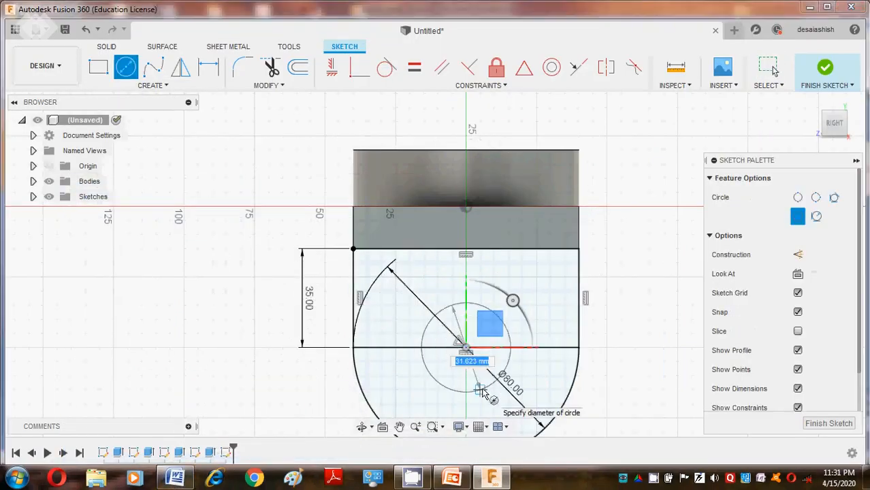
type("32")
key("Return")
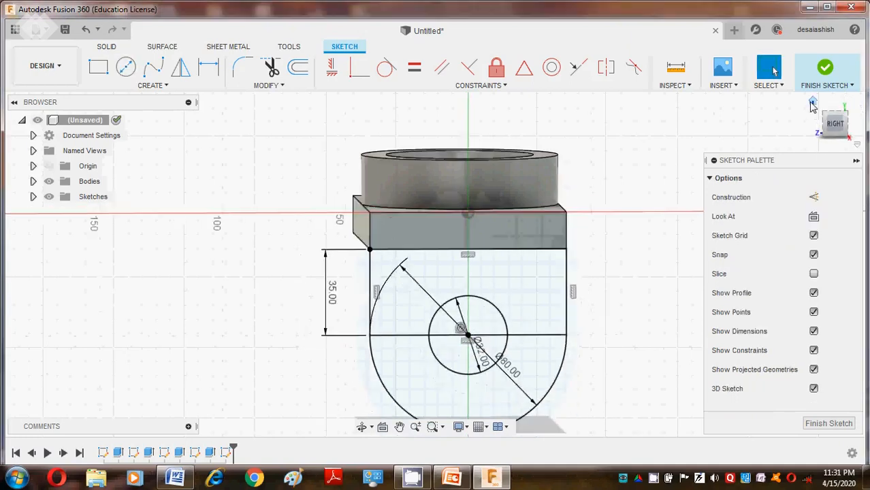
left_click(812, 102)
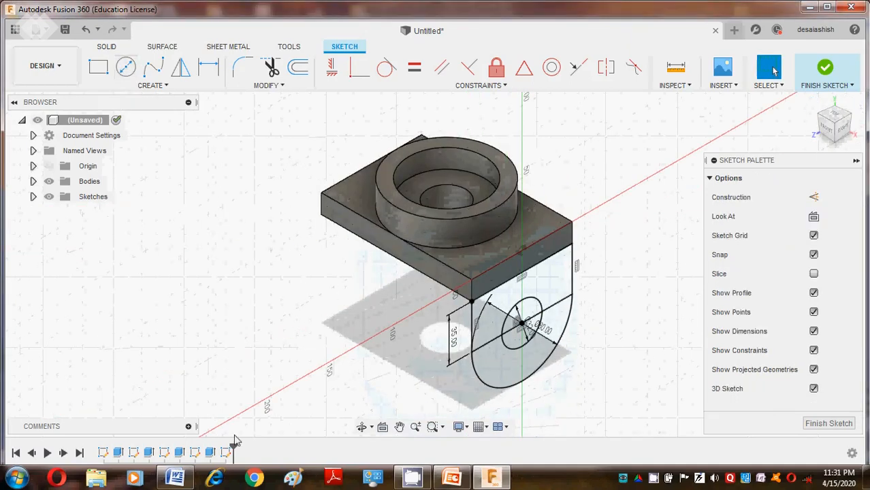
left_click(177, 479)
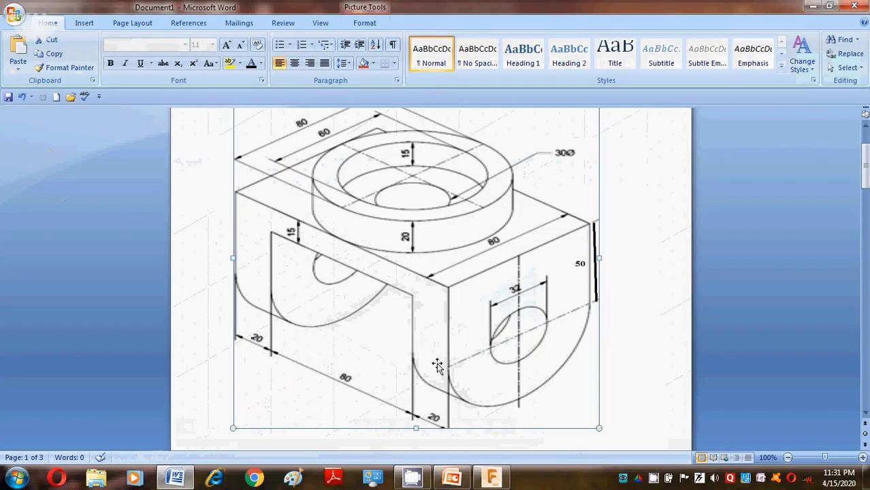
left_click(190, 484)
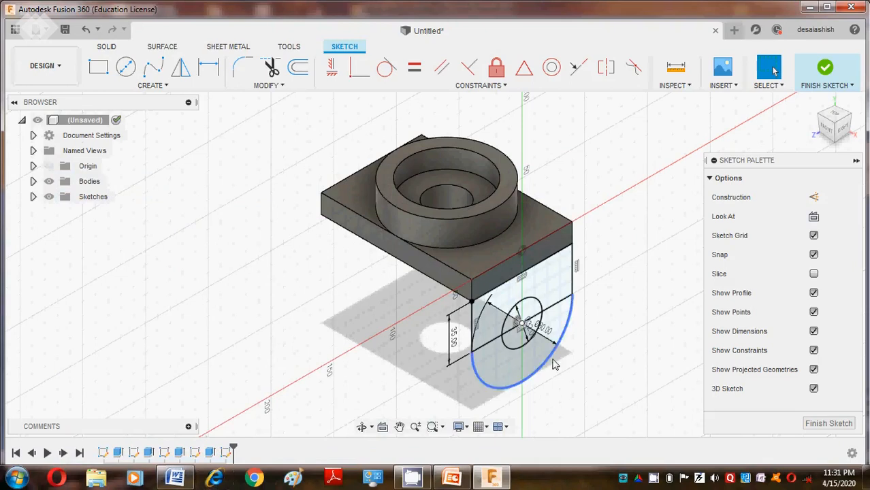
key("e")
left_click(494, 326)
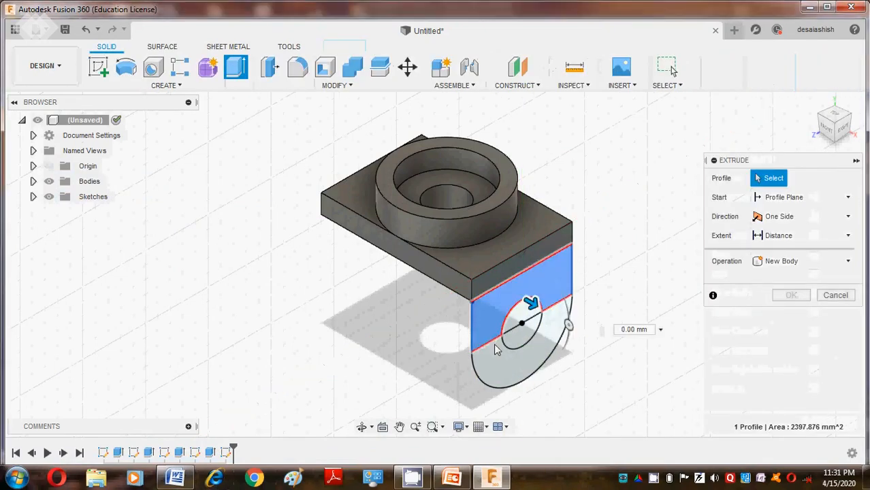
left_click(494, 350)
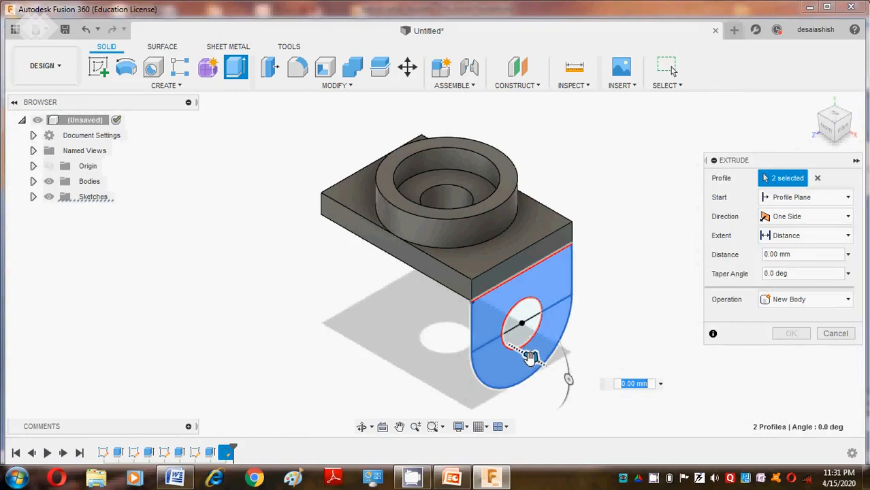
left_click_drag(531, 356, 462, 360)
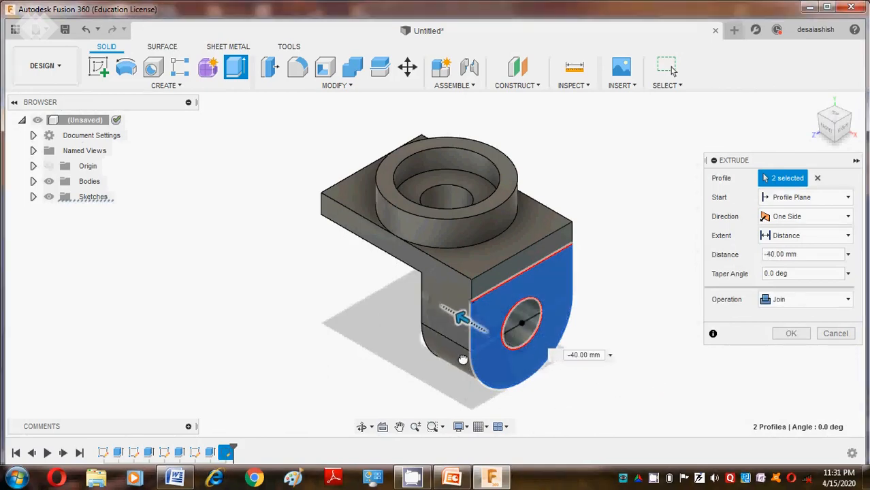
key("Escape")
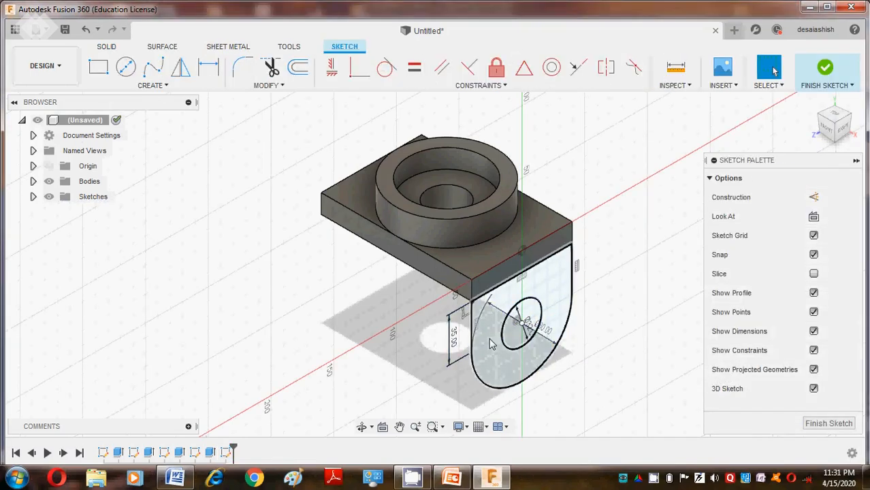
Extrude the leg profile around the 32 mm hole by -20 mm as a join, checking its thickness in the Word reference drawing
key("e")
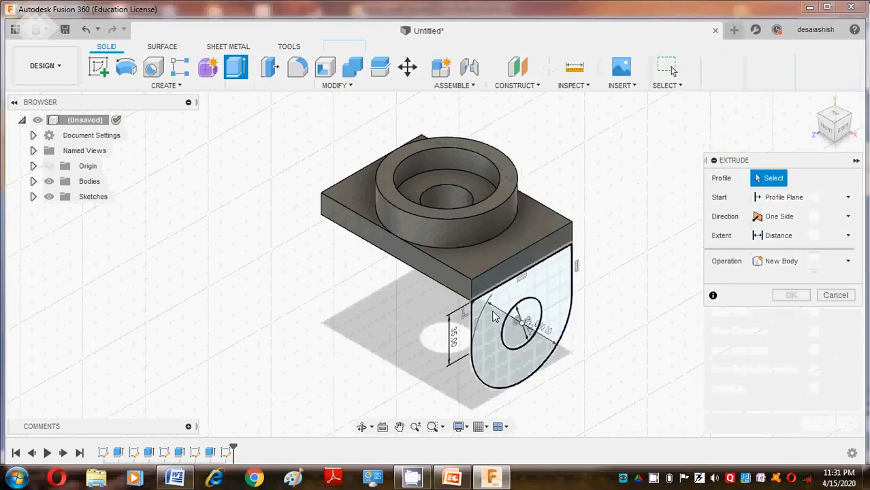
left_click(494, 316)
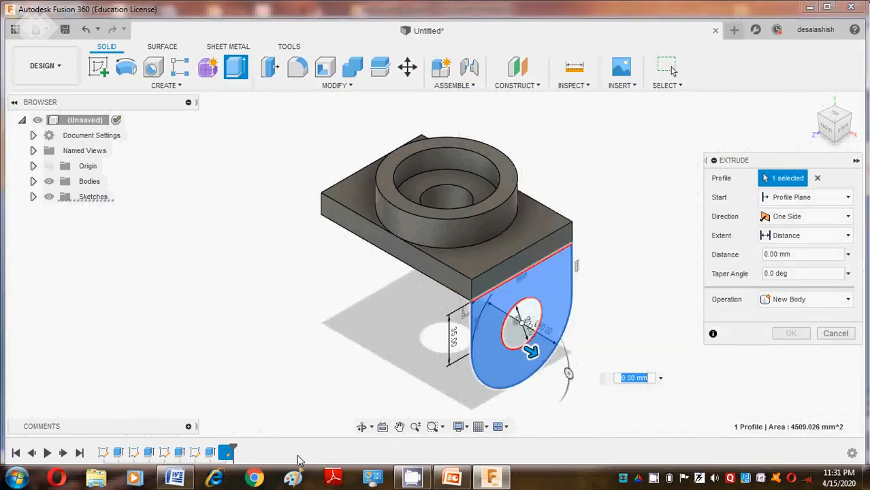
left_click(175, 478)
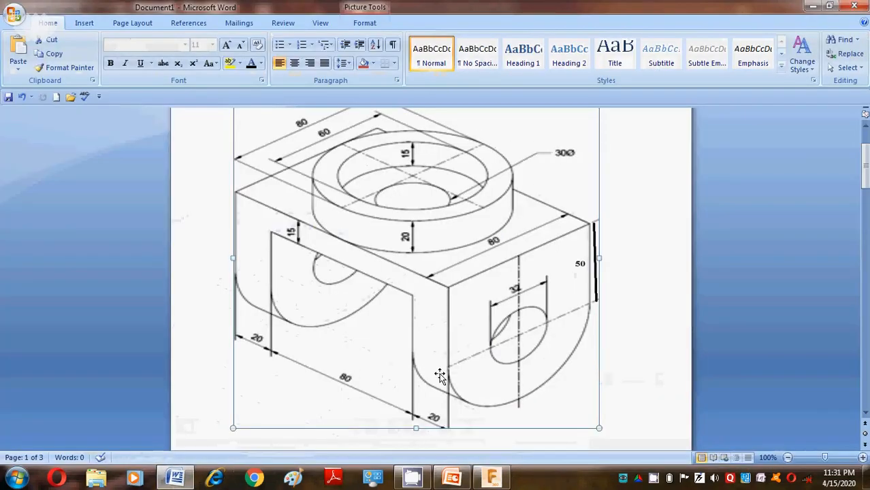
left_click(175, 477)
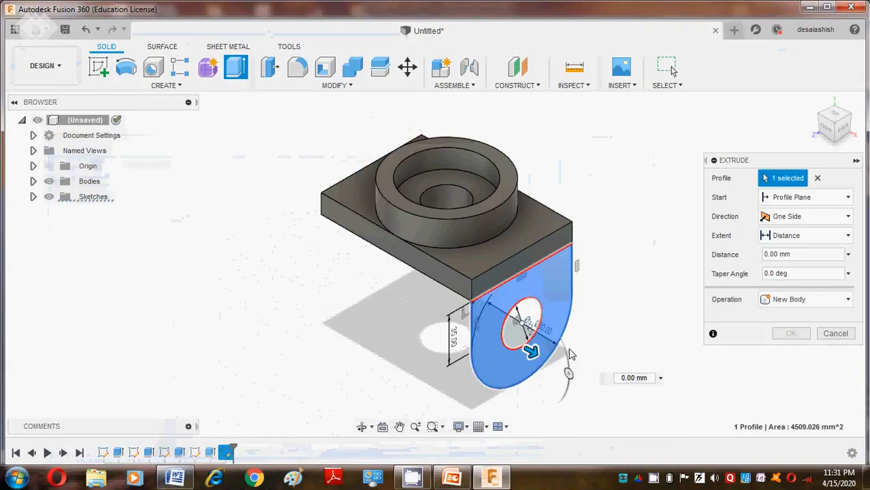
left_click_drag(535, 351, 478, 337)
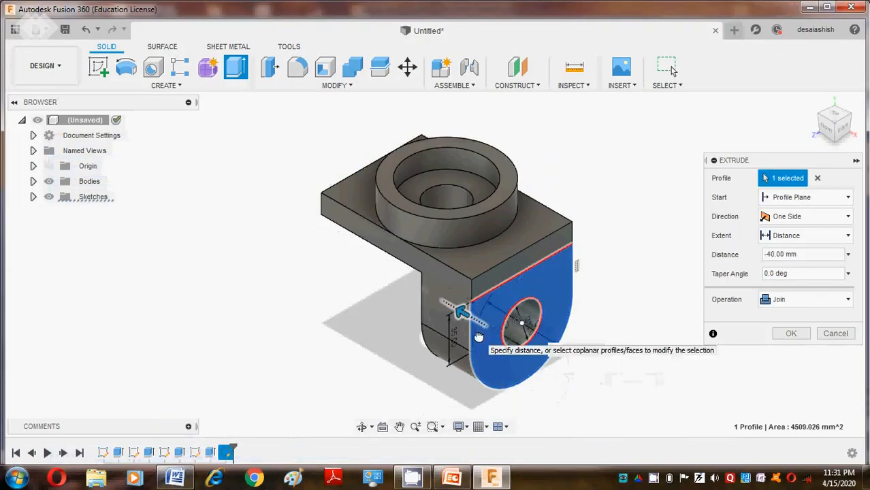
left_click_drag(590, 350, 565, 349)
key("BackSpace")
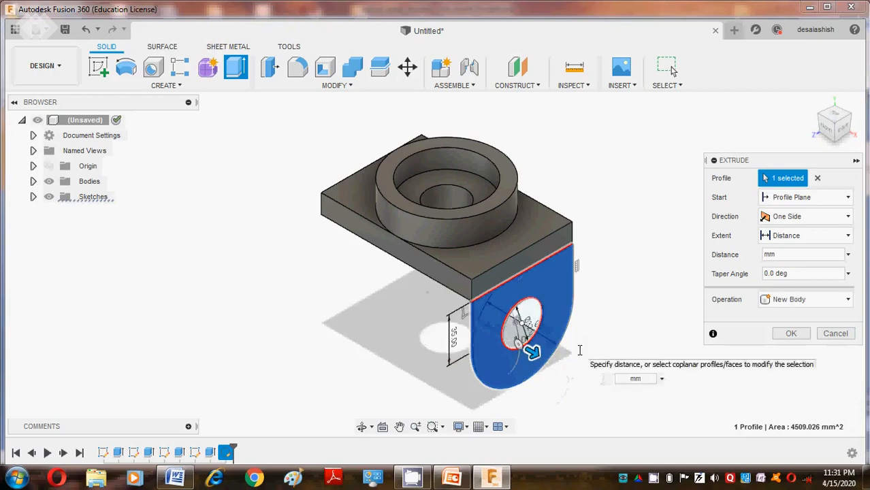
key("Return")
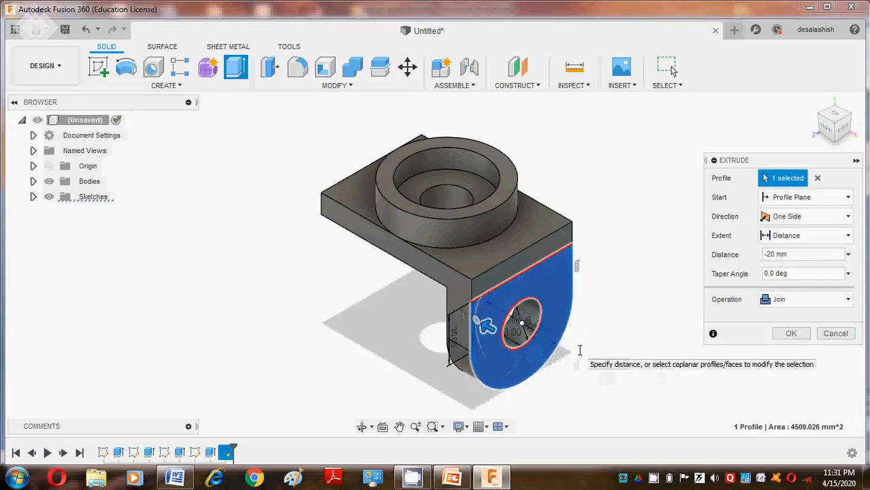
key("Return")
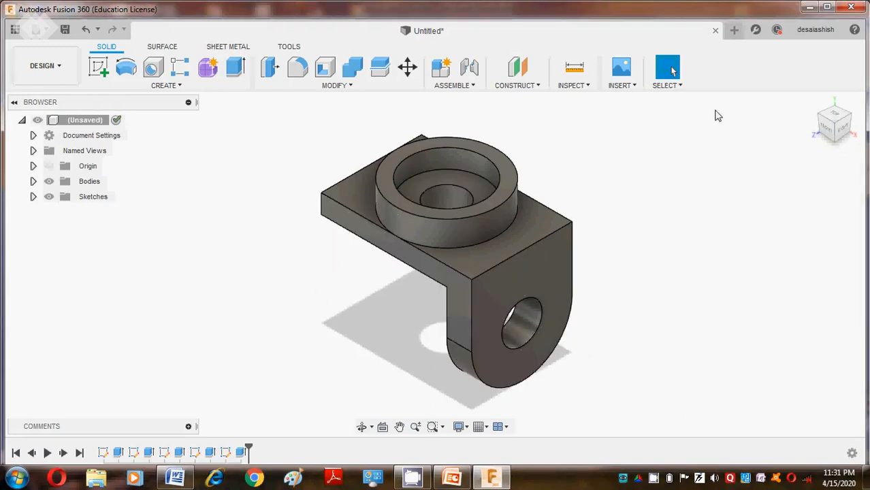
Mirror the leg extrusion as a feature across the vertical origin plane midway along the plate's length, using the Adjust compute option
left_click(175, 86)
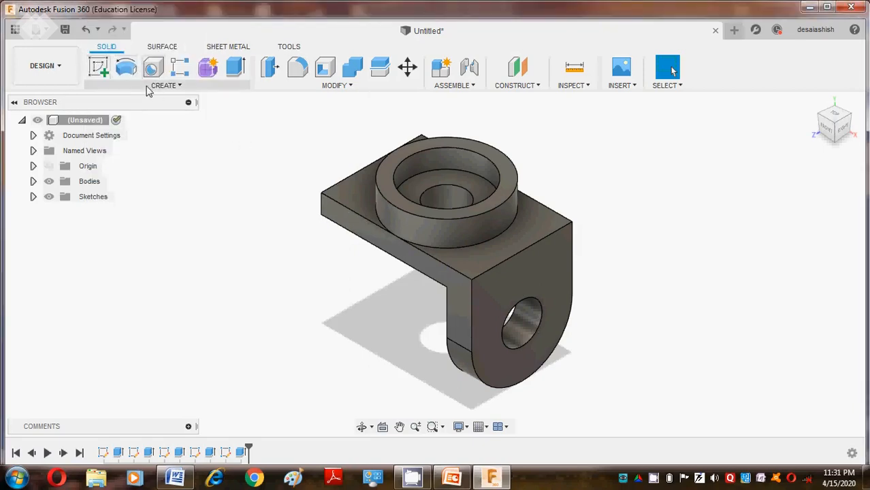
left_click(161, 86)
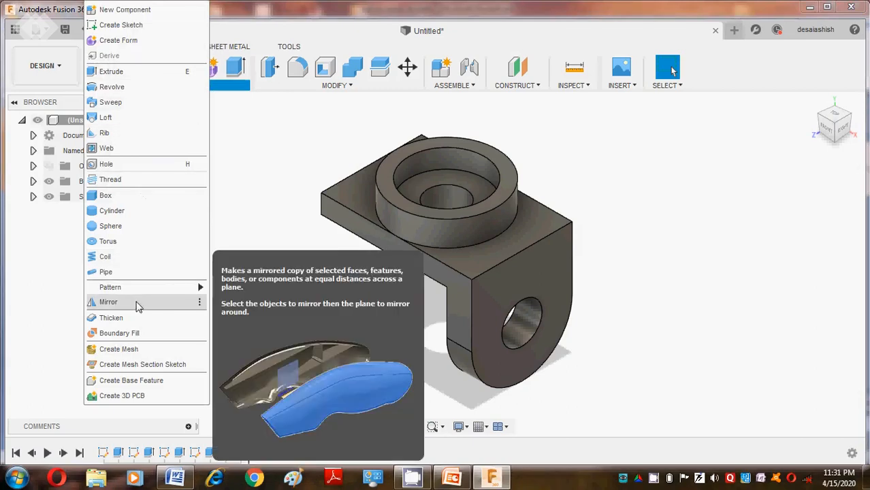
left_click(109, 303)
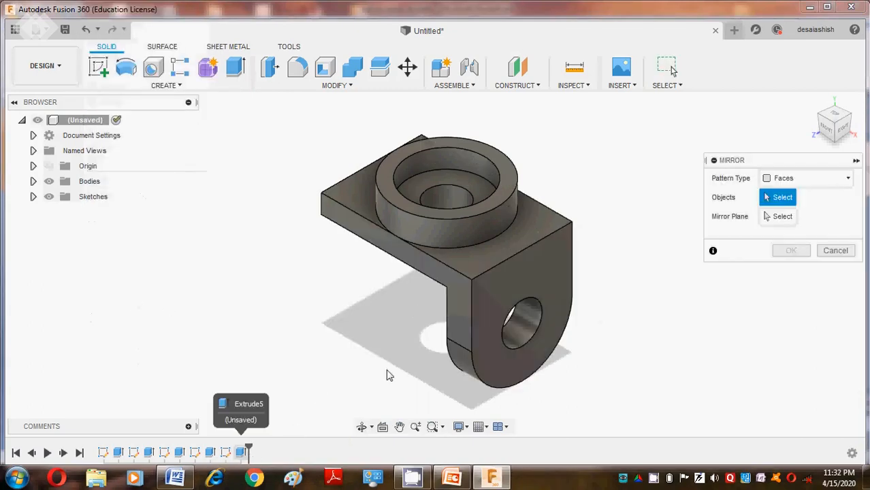
left_click(244, 453)
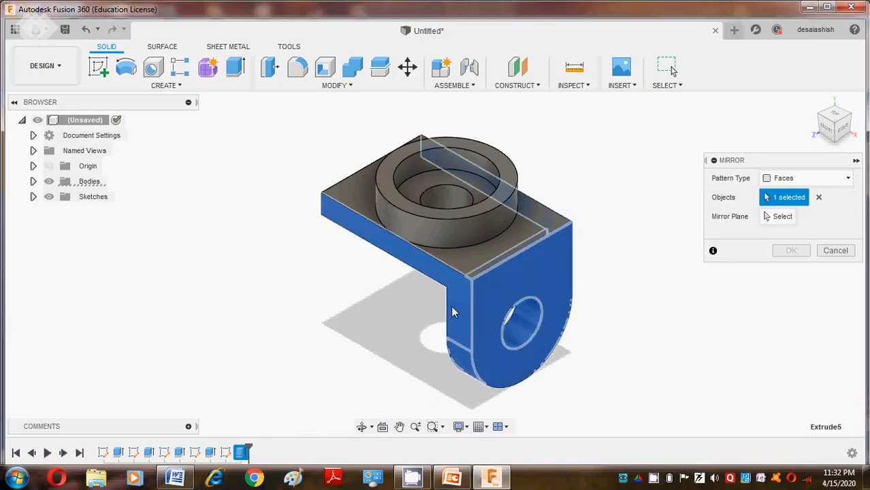
left_click(804, 178)
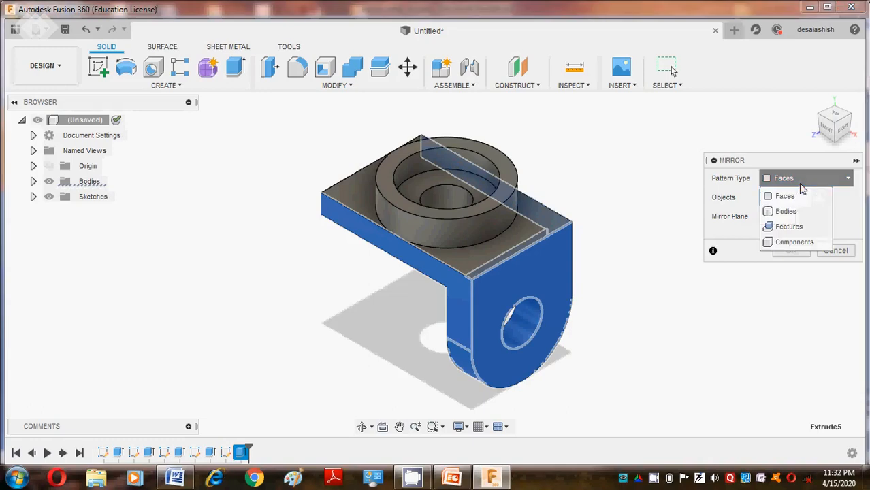
left_click(788, 227)
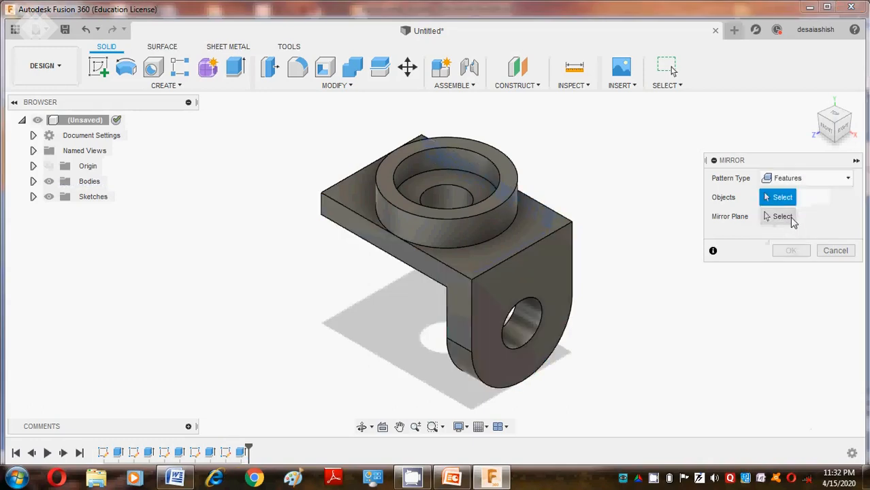
left_click(244, 452)
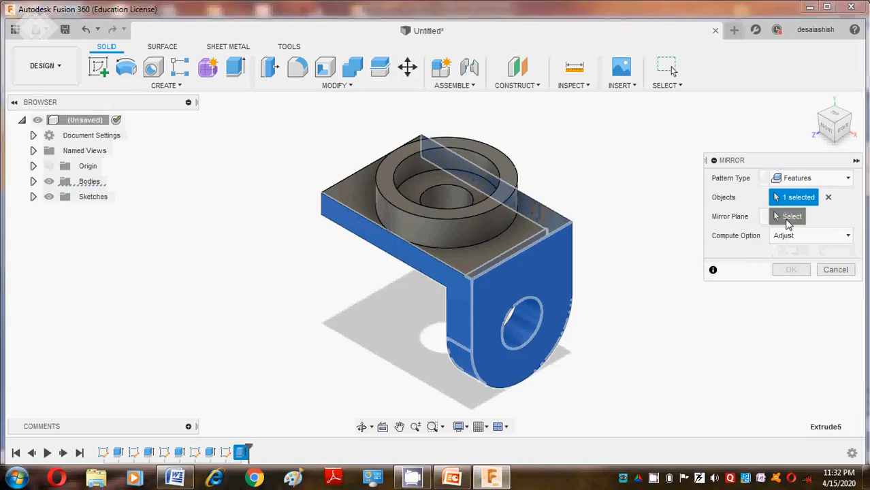
left_click(788, 220)
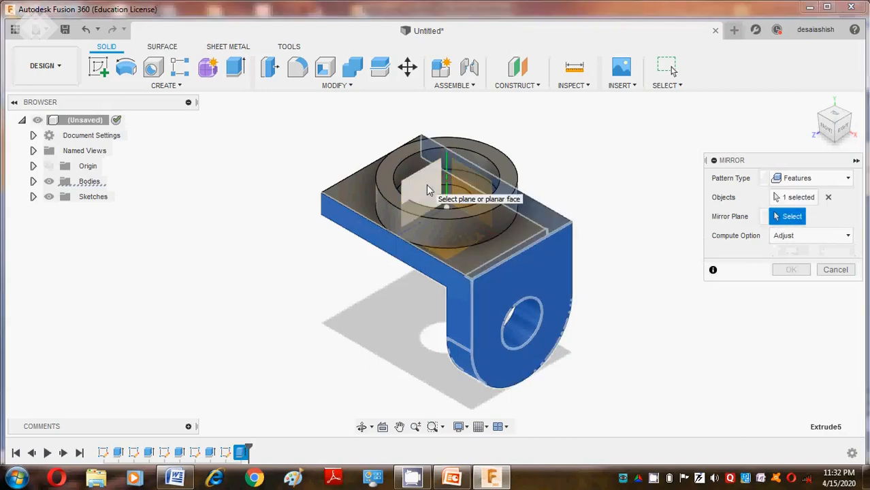
scroll(426, 184, "up", 2)
scroll(426, 184, "down", 3)
scroll(426, 185, "up", 1)
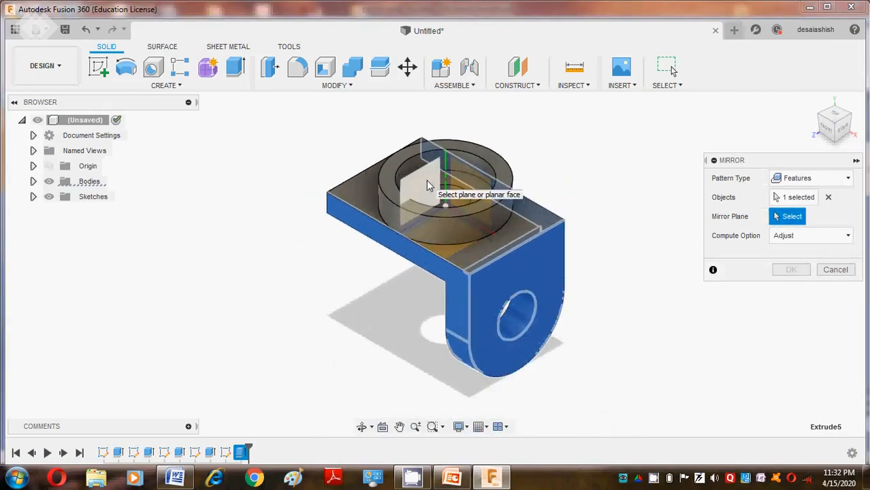
left_click(427, 182)
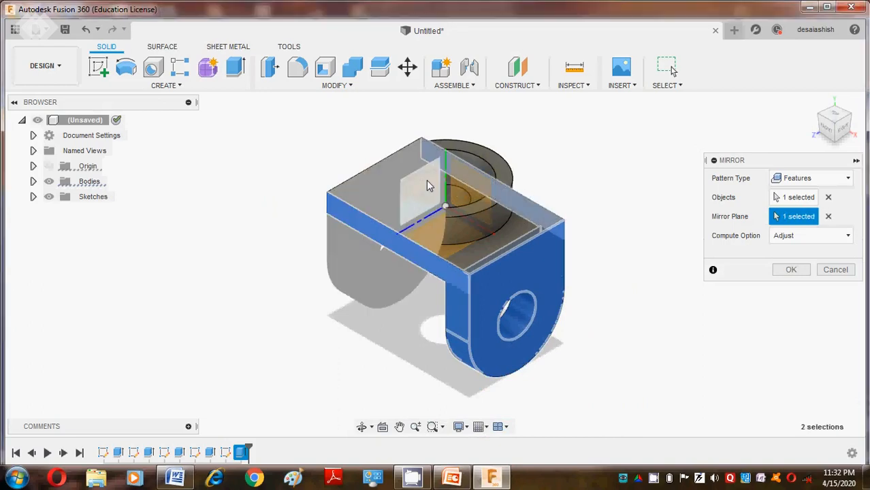
left_click(790, 269)
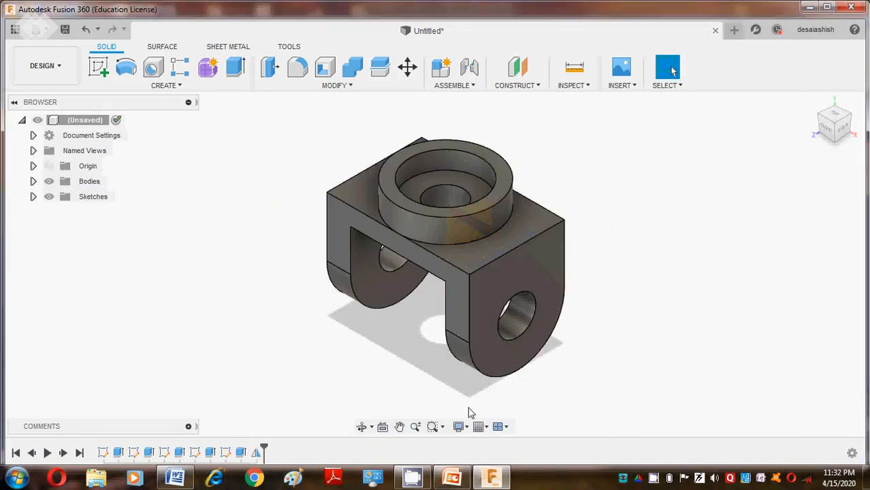
Orbit the mirrored bracket and compare it with the Word reference drawing
left_click(362, 426)
left_click_drag(402, 382, 410, 301)
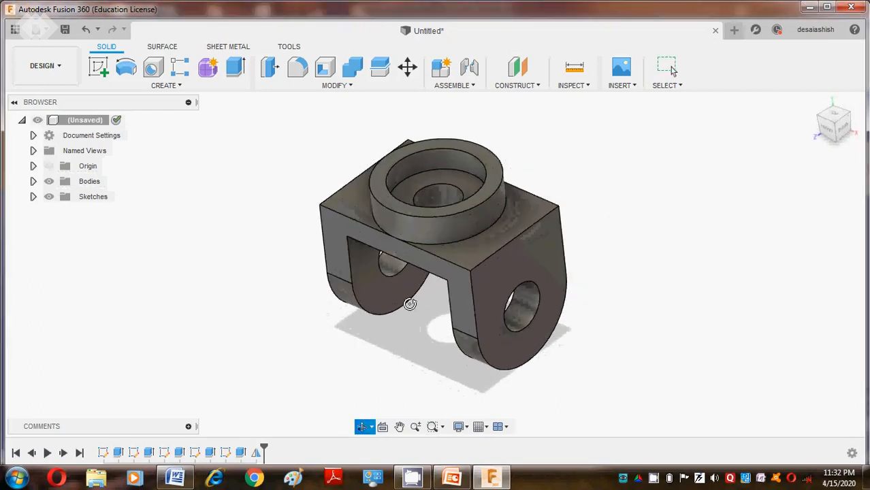
left_click(175, 478)
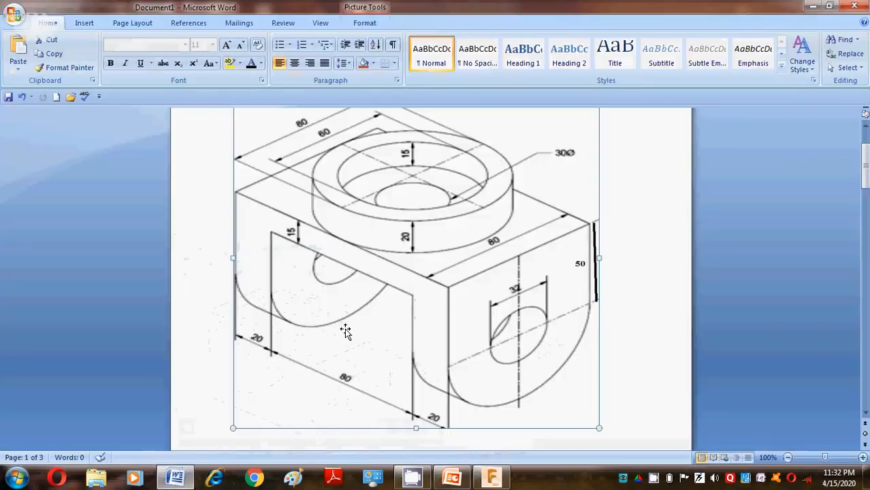
left_click(178, 479)
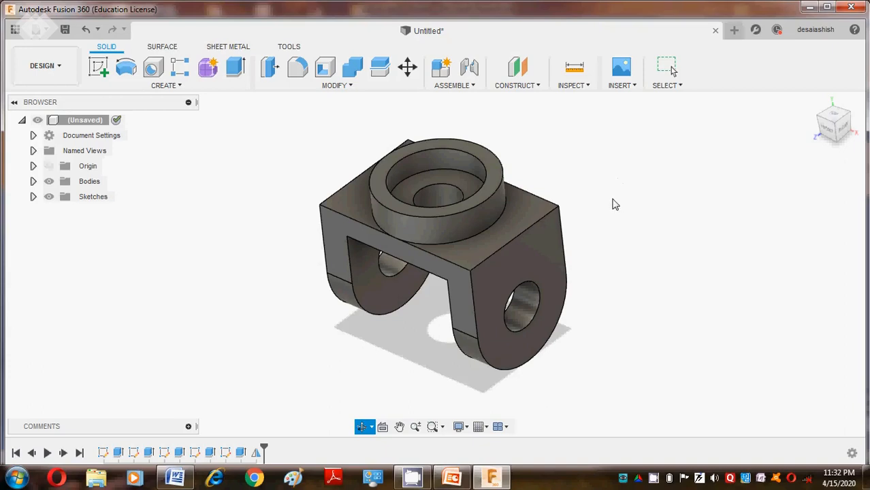
Open the appearance settings, set appearances to apply to faces, and review the library's material categories
key("a")
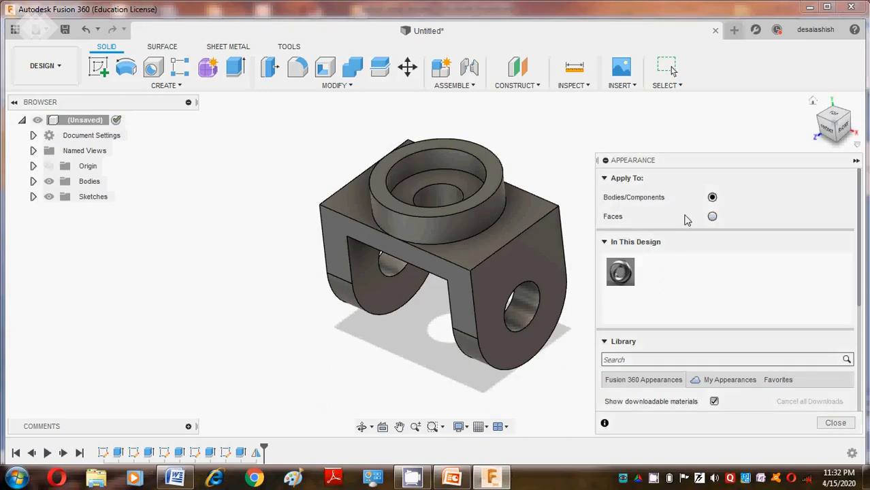
scroll(694, 248, "down", 2)
scroll(664, 313, "down", 1)
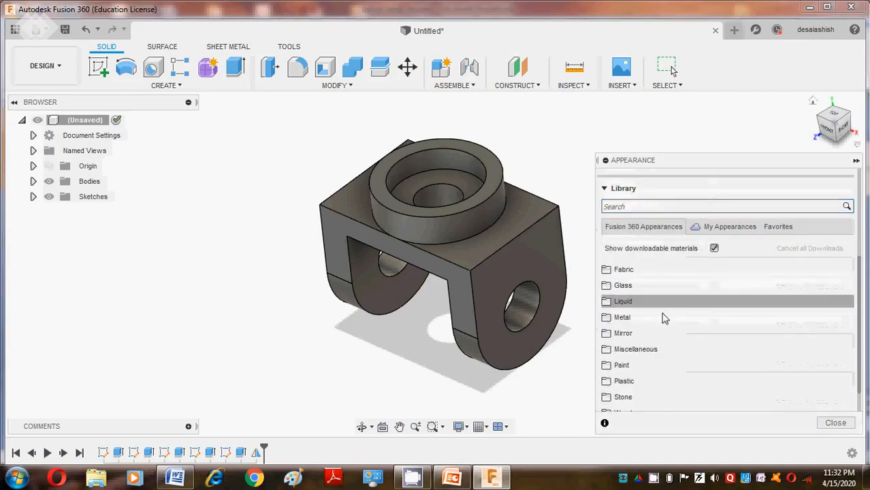
scroll(650, 334, "down", 1)
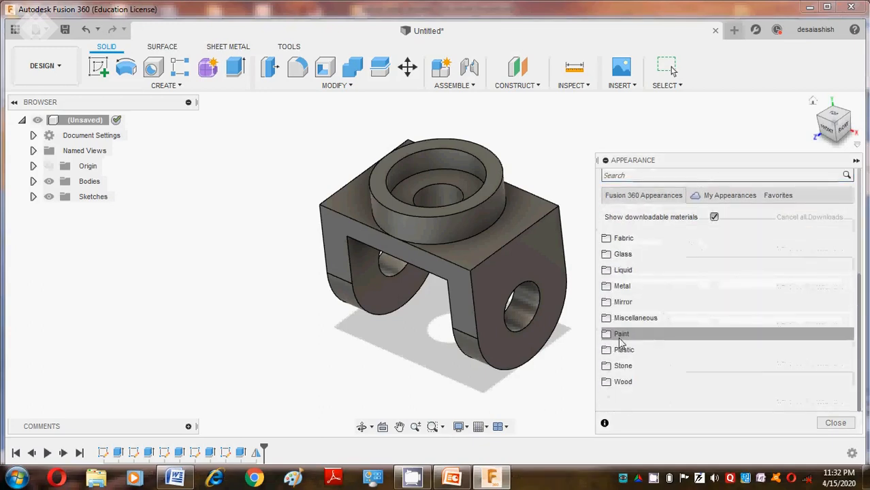
scroll(637, 313, "up", 2)
scroll(622, 218, "up", 1)
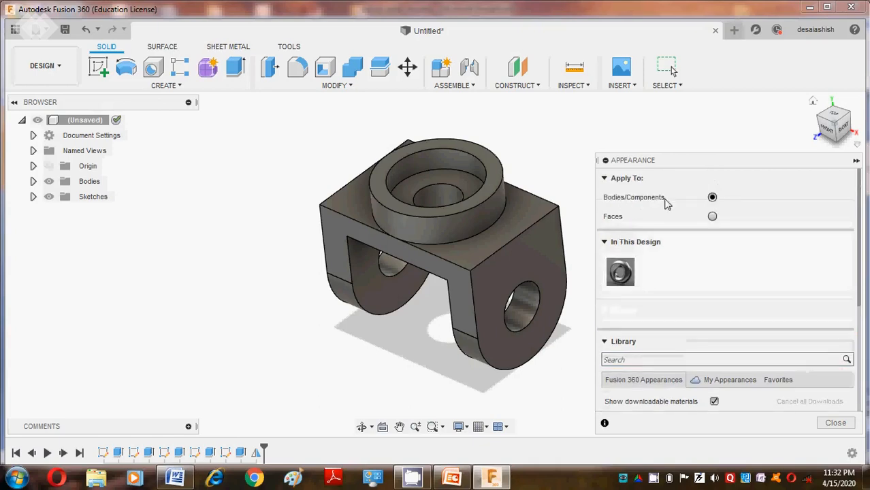
scroll(660, 291, "down", 1)
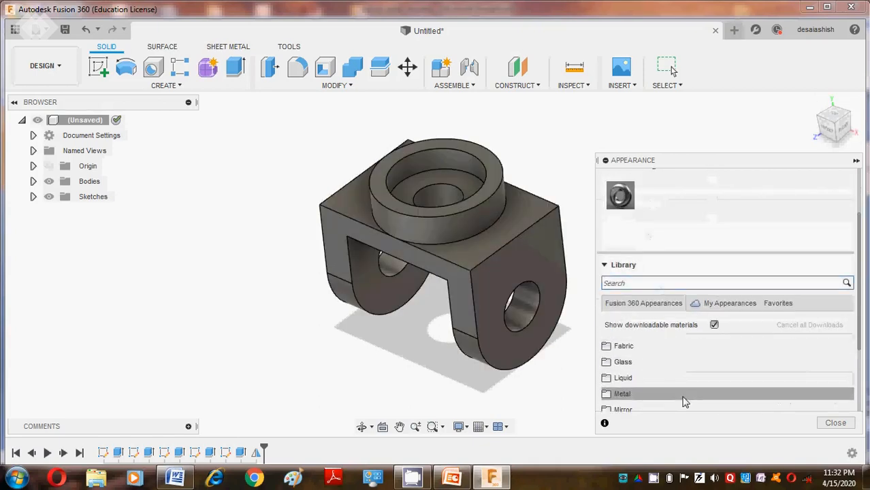
scroll(678, 358, "up", 2)
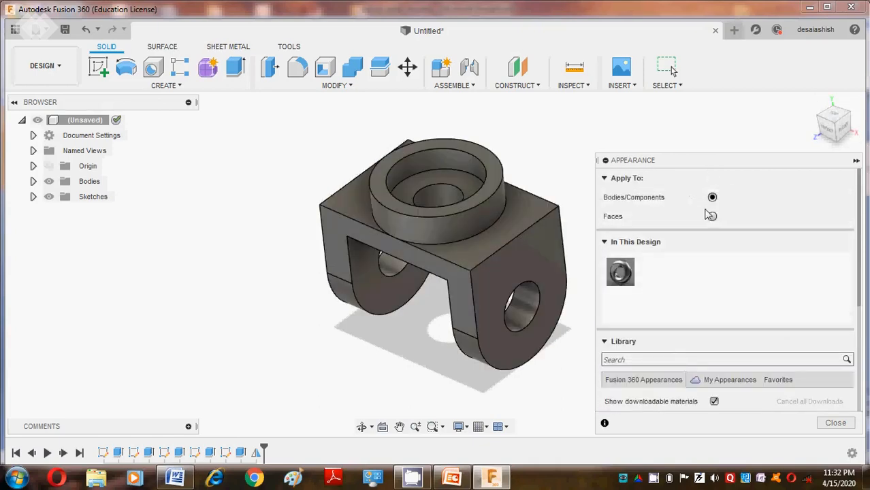
scroll(712, 219, "down", 3)
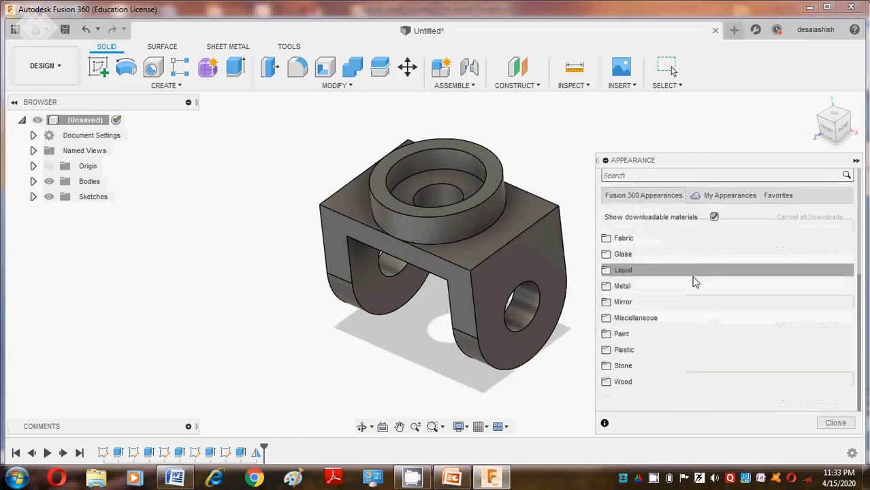
Examine the Mirror, Wood and Metal categories in the appearance library
left_click(623, 302)
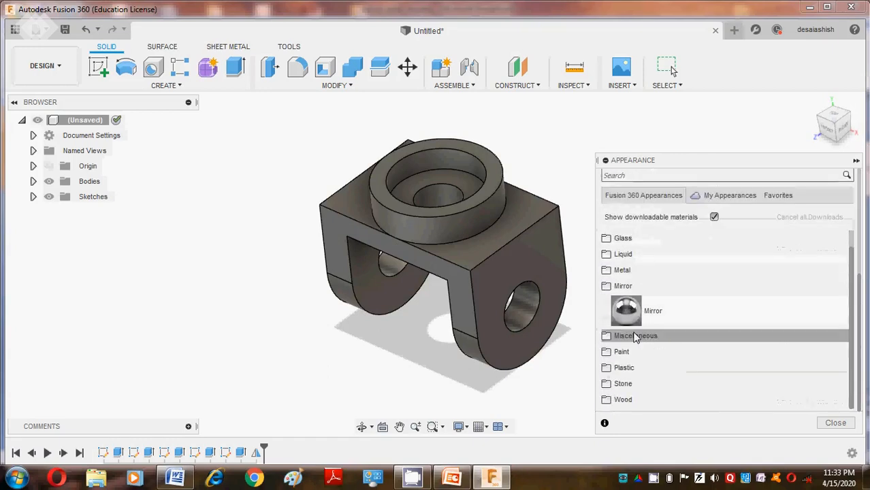
left_click(623, 400)
scroll(623, 354, "down", 1)
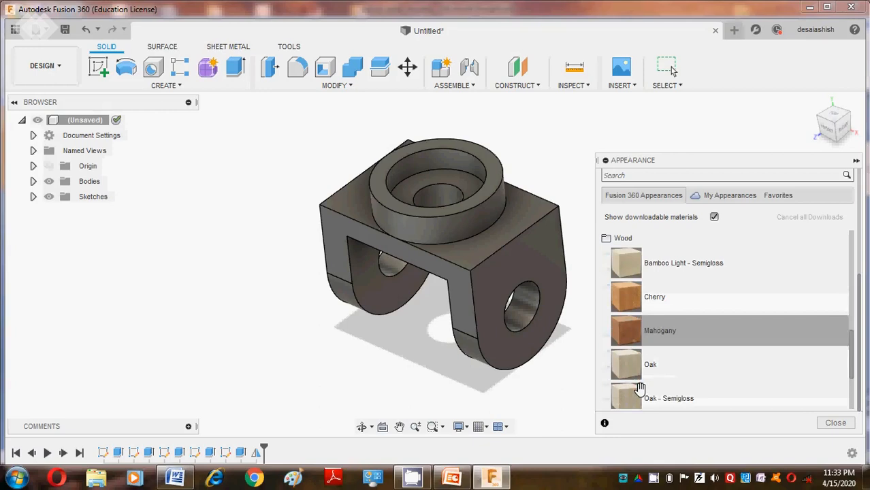
scroll(618, 294, "up", 3)
scroll(617, 294, "up", 1)
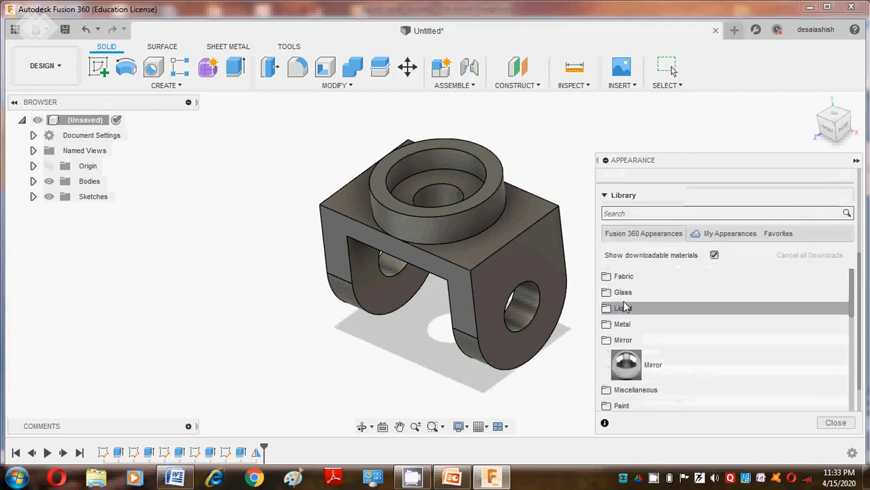
left_click(624, 325)
scroll(627, 332, "down", 4)
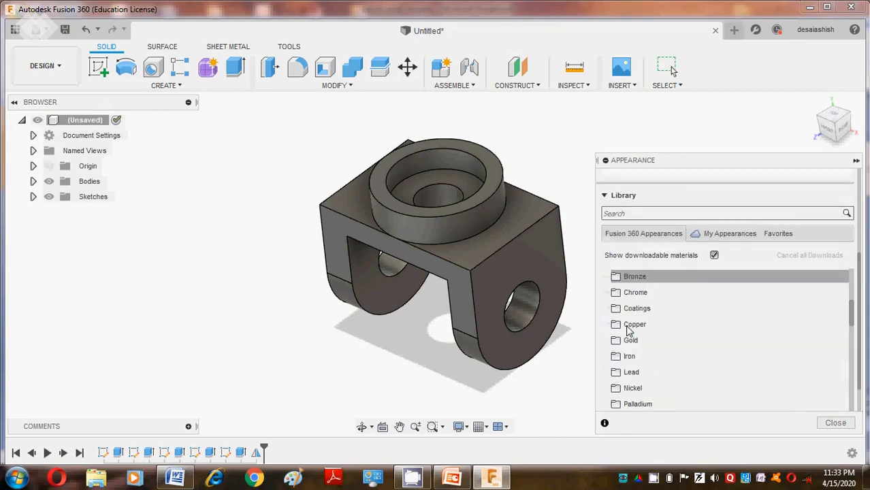
scroll(631, 332, "up", 3)
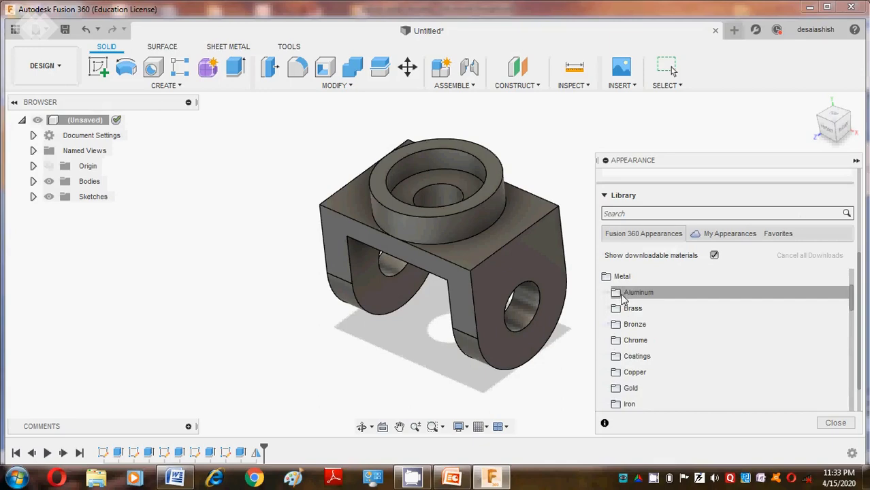
left_click(621, 277)
scroll(628, 307, "down", 2)
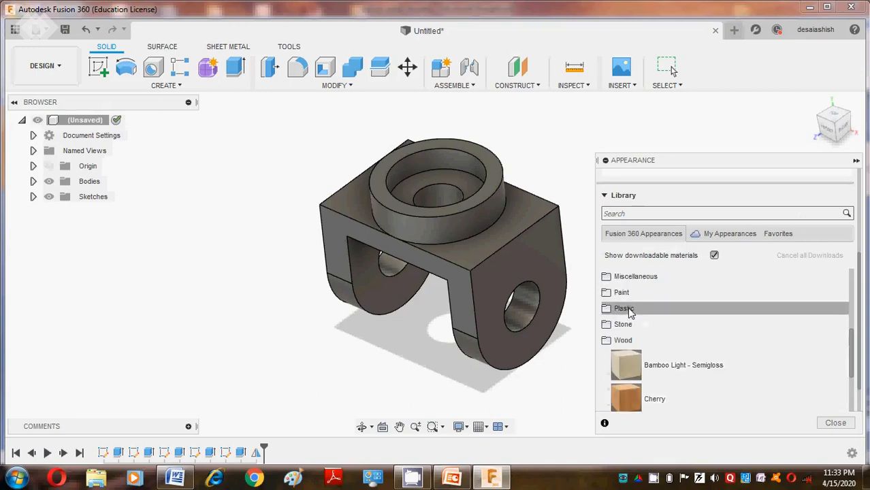
Apply Paint - Enamel Glossy (Green) to the outer face of the near leg with the 32 mm hole
left_click(622, 292)
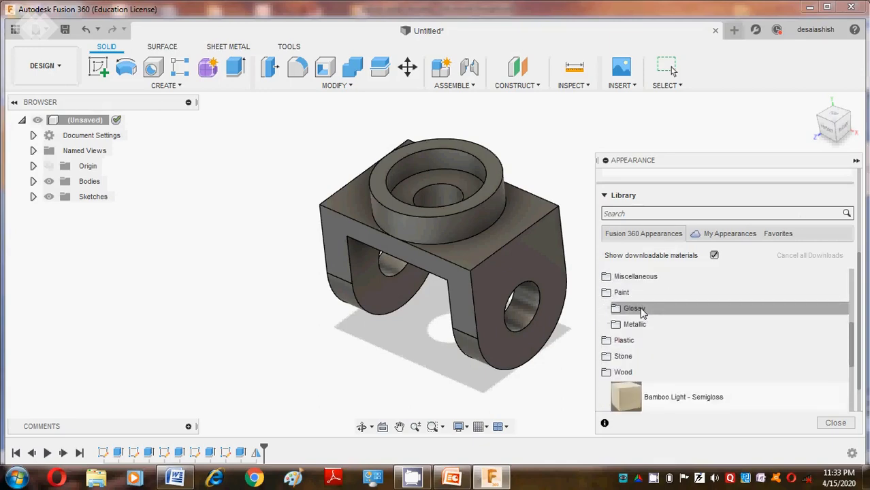
left_click(642, 310)
scroll(638, 342, "down", 1)
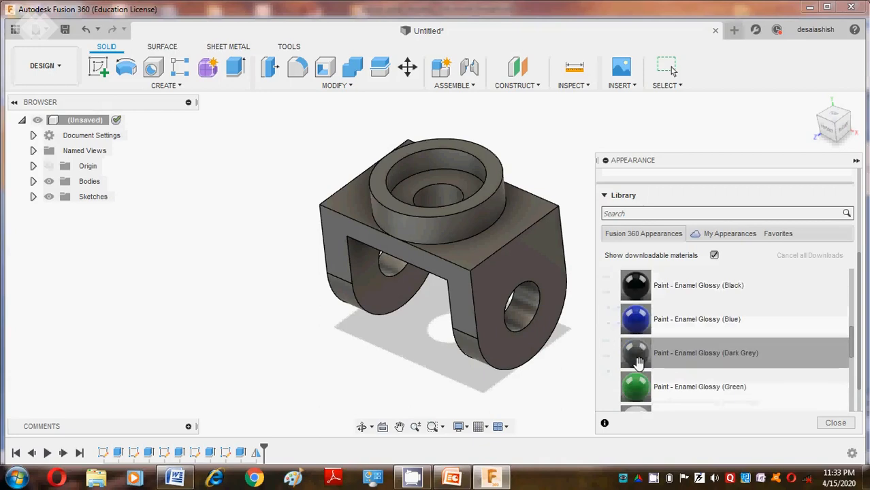
mouse_move(633, 384)
left_mouse_down()
mouse_move(501, 291)
mouse_move(552, 276)
left_mouse_up()
Apply Paint - Enamel Glossy (Red) to the plate's top face and Paint - Enamel Glossy (Yellow) to the far leg's inner face
scroll(633, 371, "down", 2)
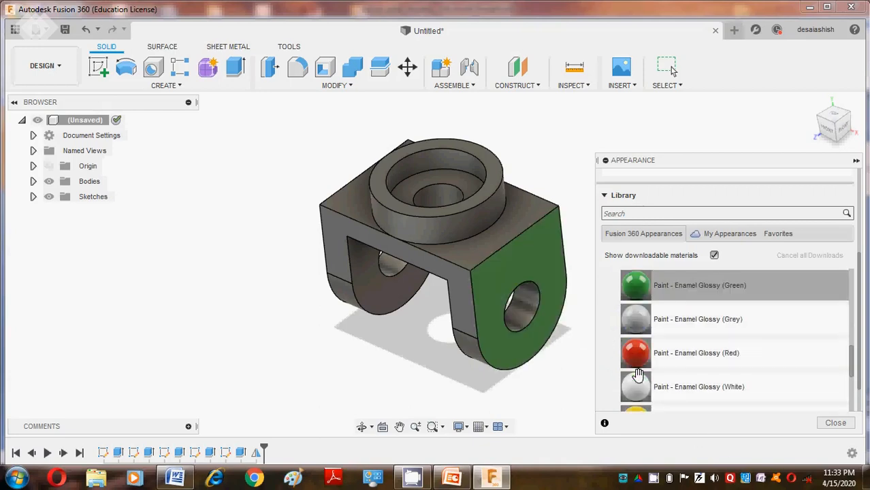
mouse_move(635, 356)
left_mouse_down()
mouse_move(482, 265)
mouse_move(468, 250)
mouse_move(480, 248)
left_mouse_up()
mouse_move(635, 353)
left_mouse_down()
mouse_move(320, 230)
mouse_move(349, 213)
mouse_move(395, 220)
left_mouse_up()
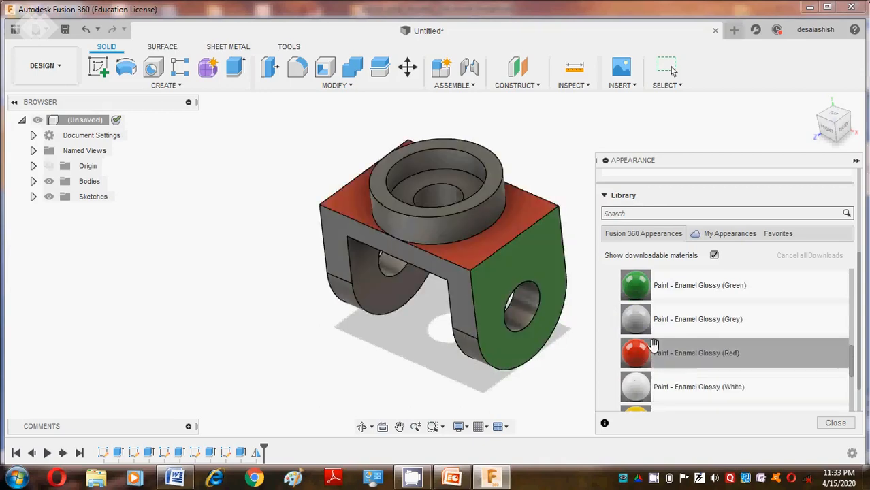
scroll(643, 337, "down", 3)
mouse_move(639, 332)
left_mouse_down()
mouse_move(636, 320)
mouse_move(369, 295)
mouse_move(403, 294)
left_mouse_up()
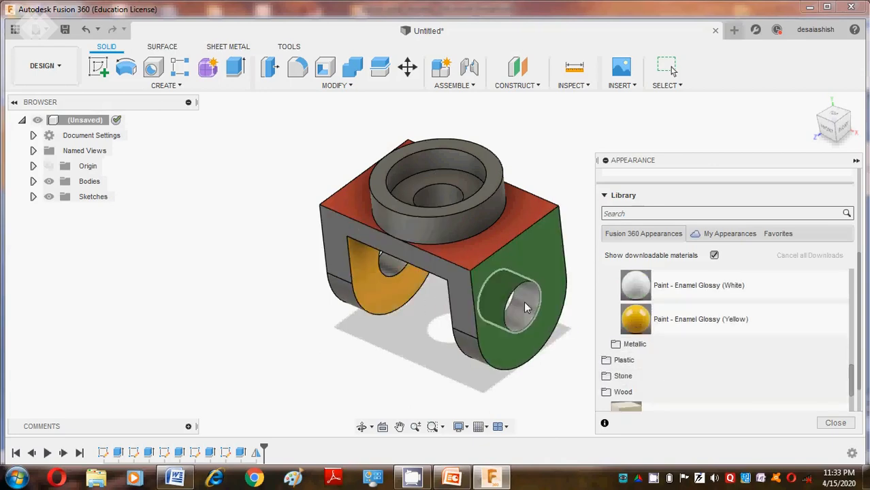
Apply Paint - Enamel Glossy (Green) to the bracket's U-shaped front face and Paint - Enamel Glossy (Red) to the far leg's curved lower edge
scroll(638, 303, "down", 2)
scroll(638, 303, "up", 5)
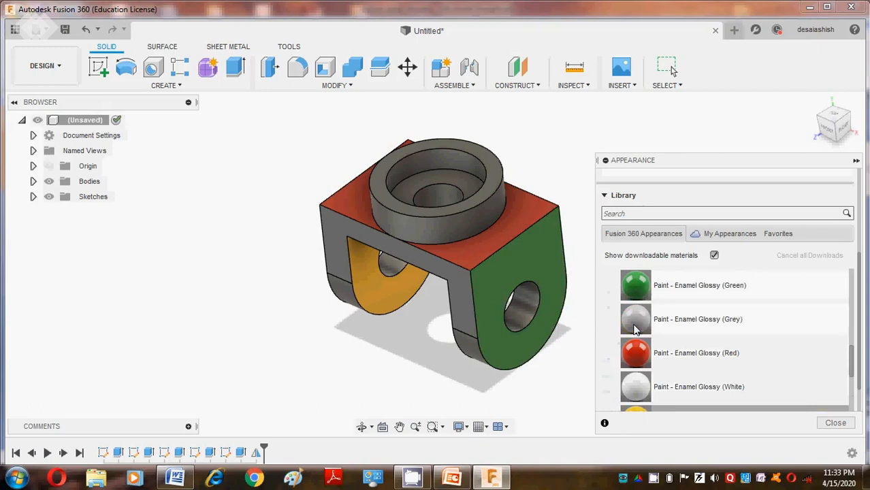
mouse_move(635, 285)
left_mouse_down()
mouse_move(470, 293)
mouse_move(343, 265)
left_mouse_up()
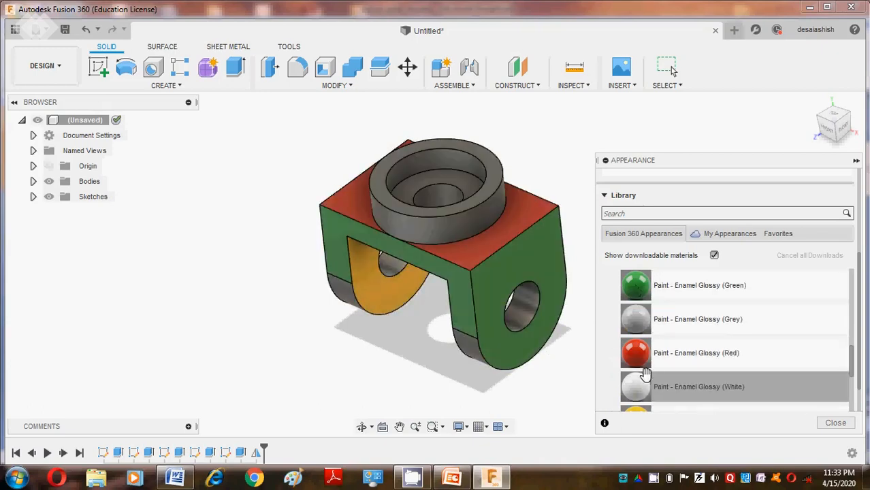
mouse_move(645, 363)
left_mouse_down()
mouse_move(369, 318)
mouse_move(342, 295)
left_mouse_up()
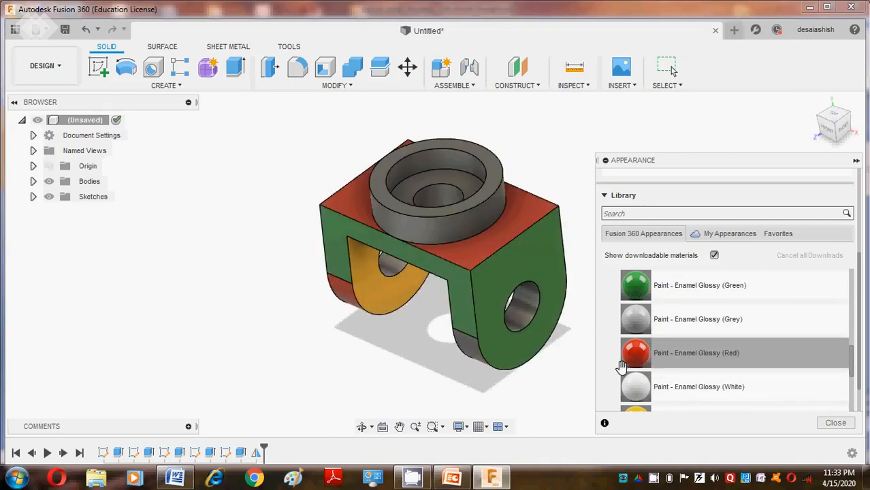
Apply Paint - Enamel Glossy (Red) to the near leg's curved lower edge and Paint - Enamel Glossy (Yellow) to the boss's top ring
left_click_drag(621, 368, 469, 350)
scroll(637, 354, "down", 3)
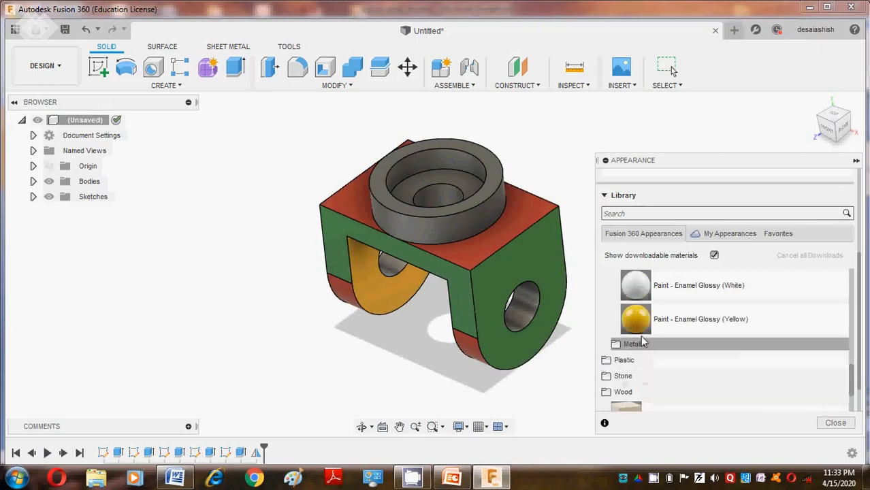
mouse_move(635, 320)
left_mouse_down()
mouse_move(480, 247)
mouse_move(490, 235)
mouse_move(428, 214)
left_mouse_up()
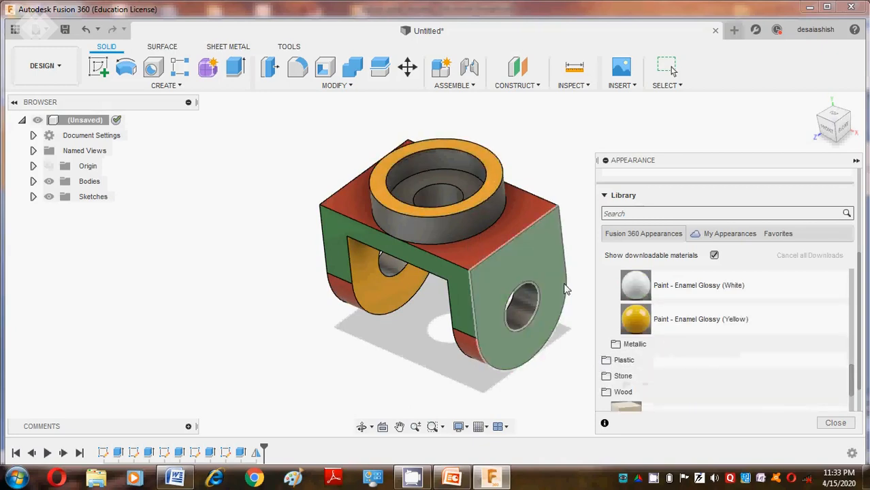
Apply Paint - Enamel Glossy (Blue) to the boss's outer cylindrical face and to the bore of the near leg's hole
scroll(625, 289, "up", 3)
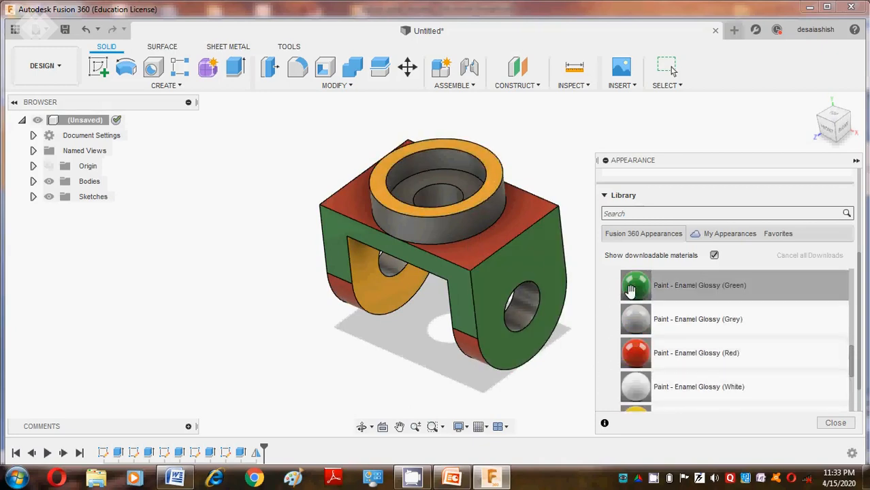
scroll(626, 300, "up", 3)
mouse_move(627, 315)
left_mouse_down()
mouse_move(438, 233)
mouse_move(462, 234)
left_mouse_up()
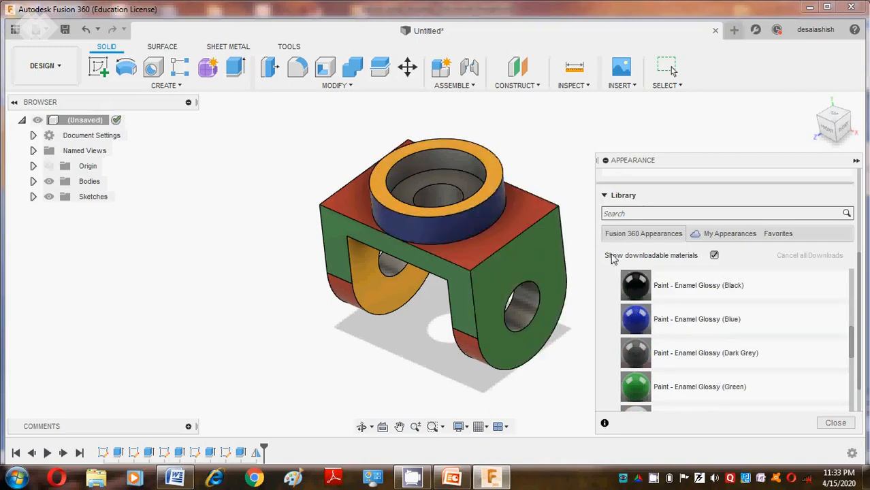
left_click_drag(635, 319, 510, 304)
left_click_drag(635, 320, 520, 313)
Apply Paint - Enamel Glossy (Blue) to the far leg's hole and Paint - Enamel Glossy (Green) to the far leg's inner face
left_click_drag(623, 323, 375, 268)
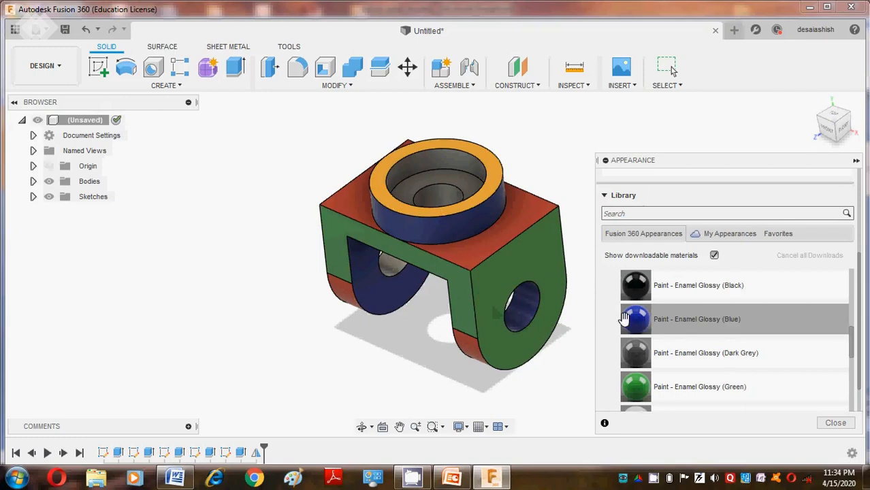
mouse_move(630, 319)
left_mouse_down()
mouse_move(351, 284)
mouse_move(376, 259)
mouse_move(390, 274)
left_mouse_up()
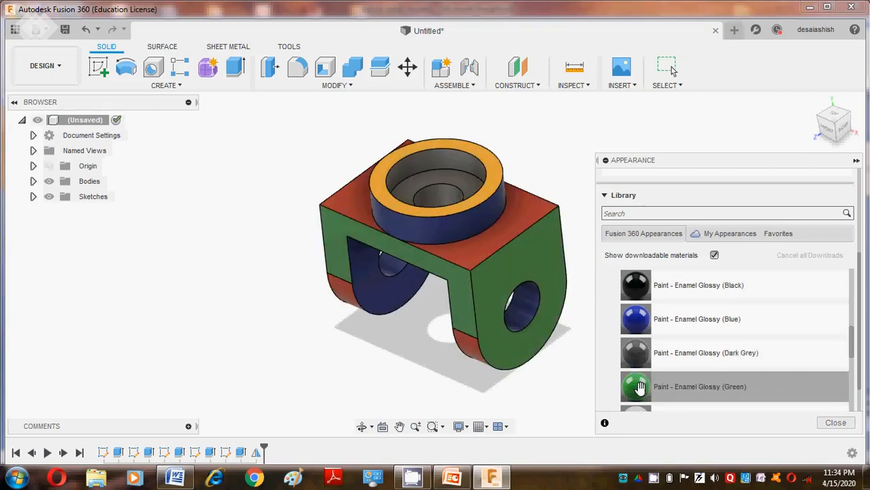
left_click_drag(633, 385, 363, 272)
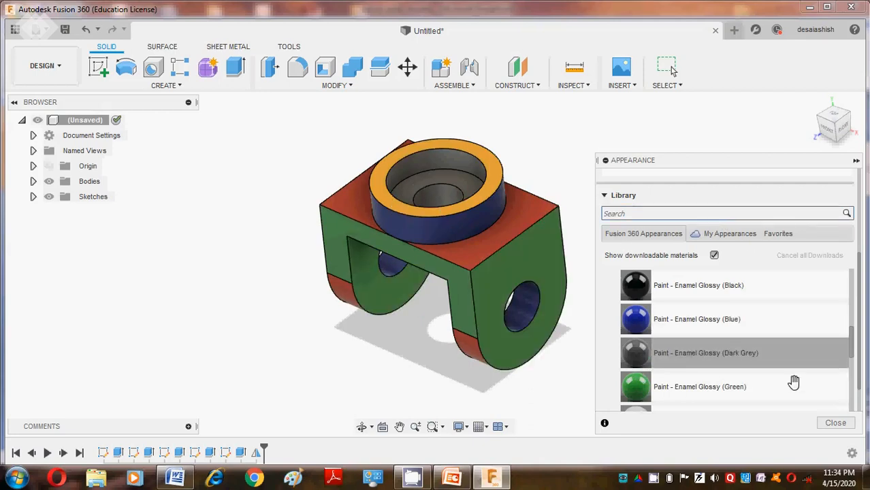
left_click(836, 423)
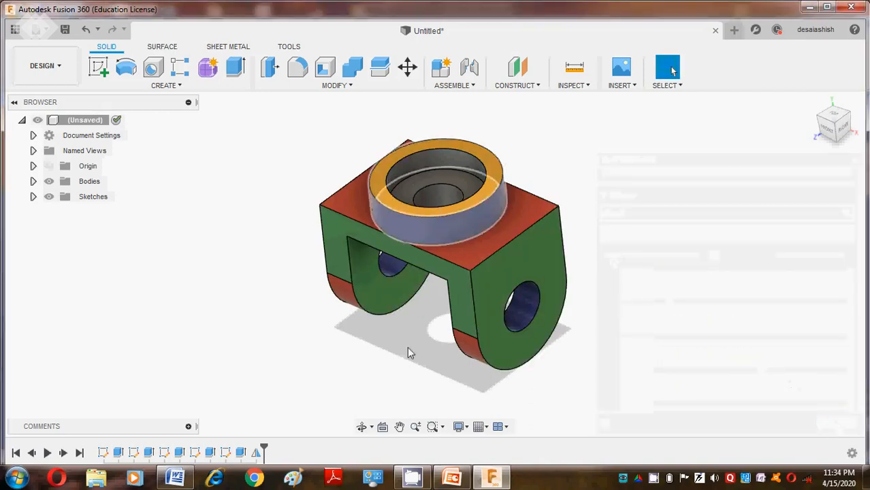
scroll(484, 314, "up", 2)
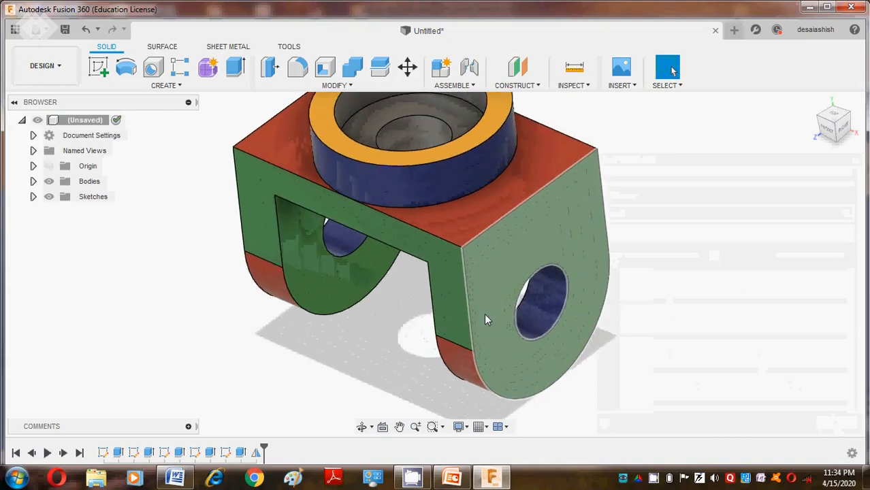
scroll(484, 313, "down", 2)
middle_click_drag(434, 188, 480, 246, "shift")
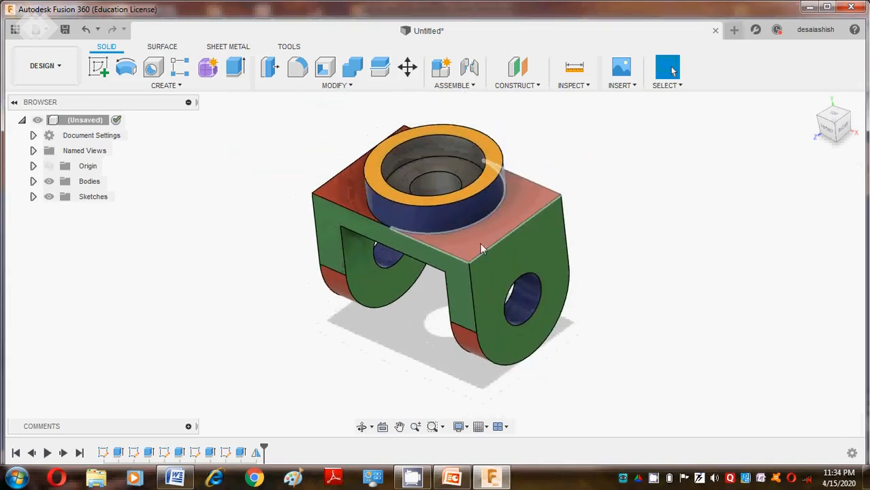
Switch to Microsoft Word and view the reference drawing of the ribbed block on page 2
left_click(176, 479)
scroll(307, 299, "down", 5)
scroll(307, 300, "down", 10)
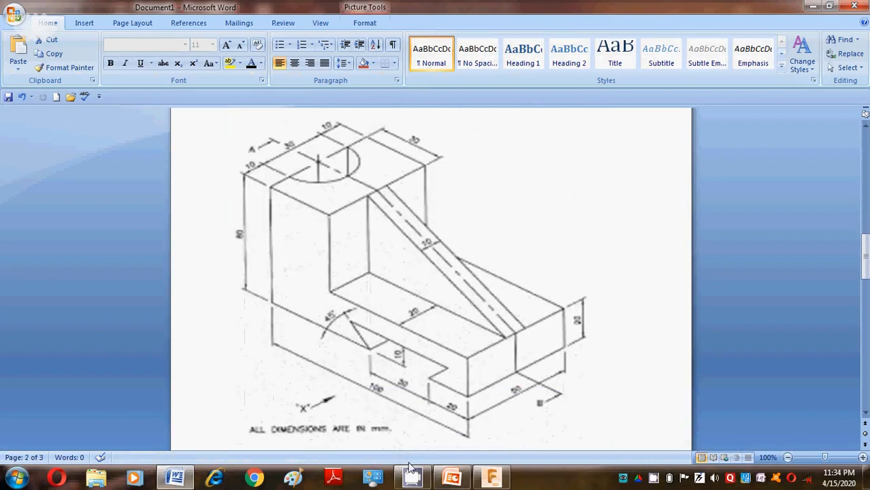
left_click(811, 6)
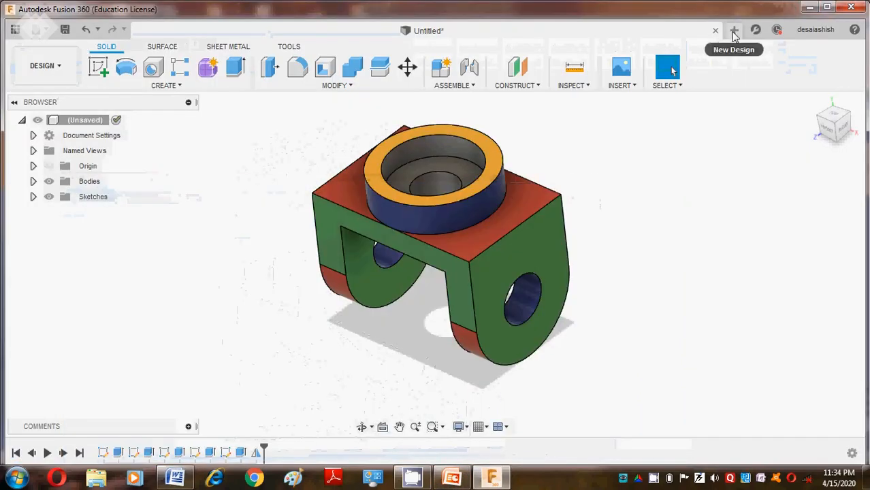
Create a new design in Fusion 360 and start a sketch on the horizontal ground plane
left_click(734, 31)
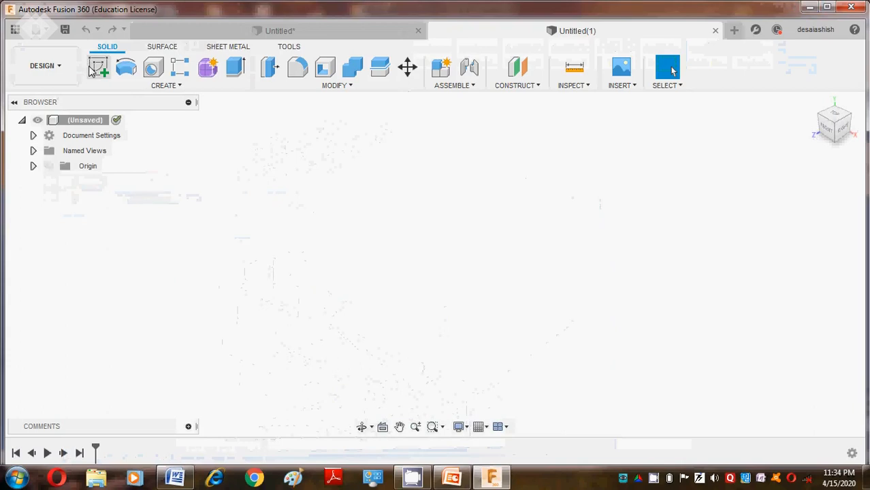
left_click(97, 67)
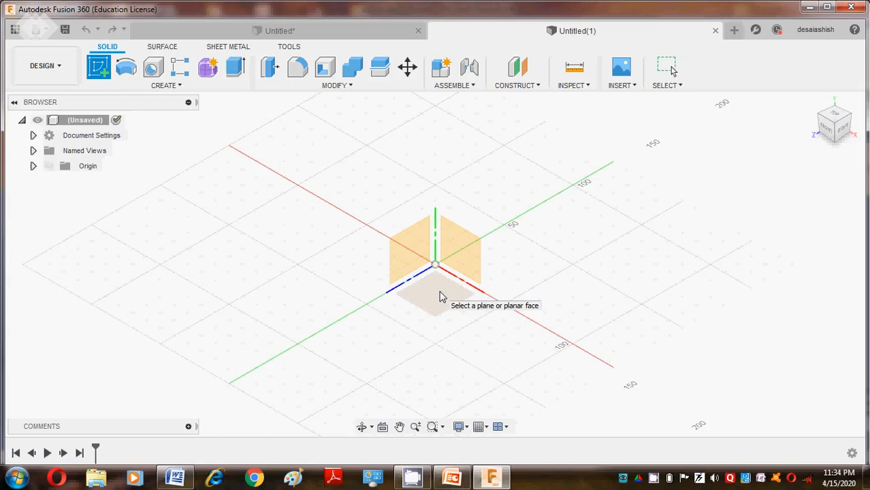
left_click(441, 296)
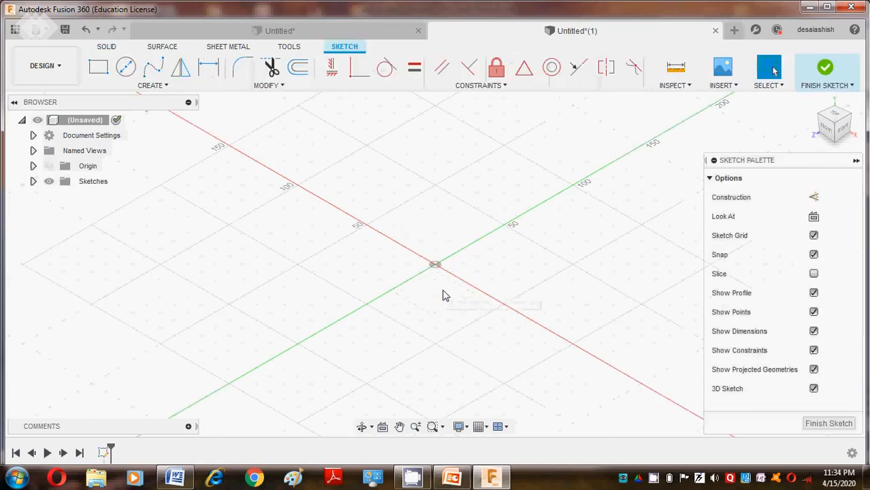
Switch to the Word drawing and examine the ribbed block's shape and dimensions before returning to Fusion 360
left_click(179, 479)
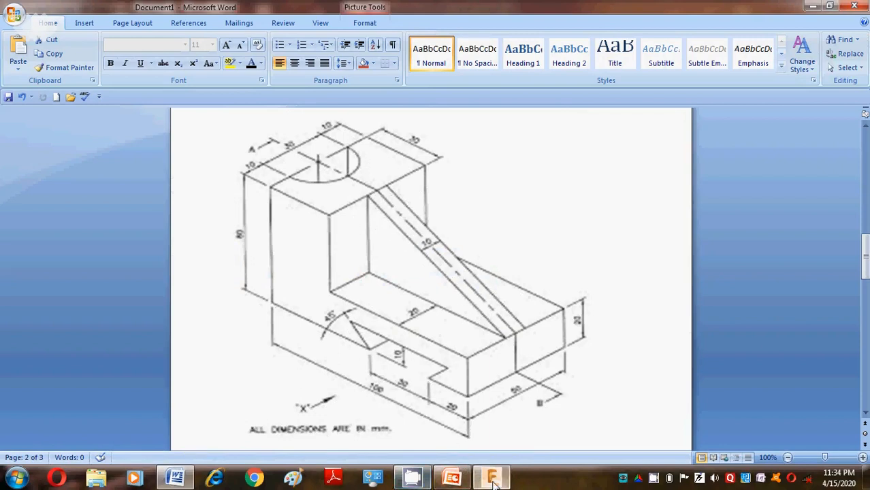
mouse_move(497, 482)
left_click(484, 431)
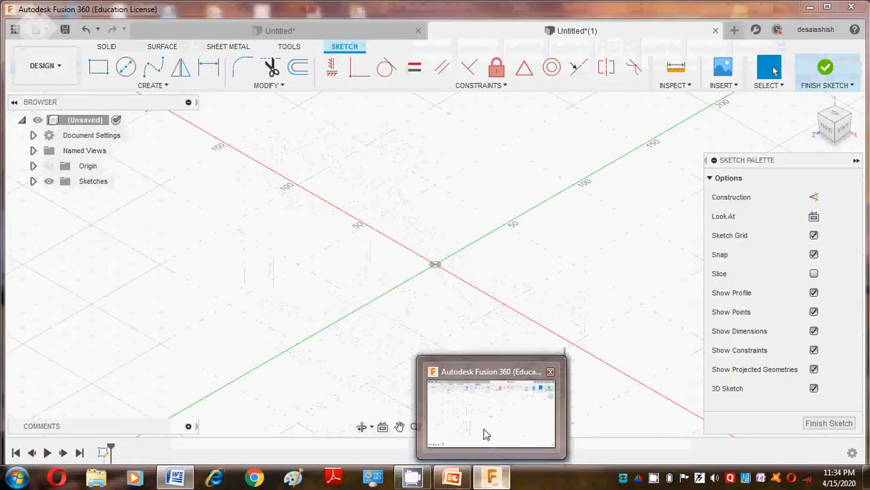
left_click(500, 481)
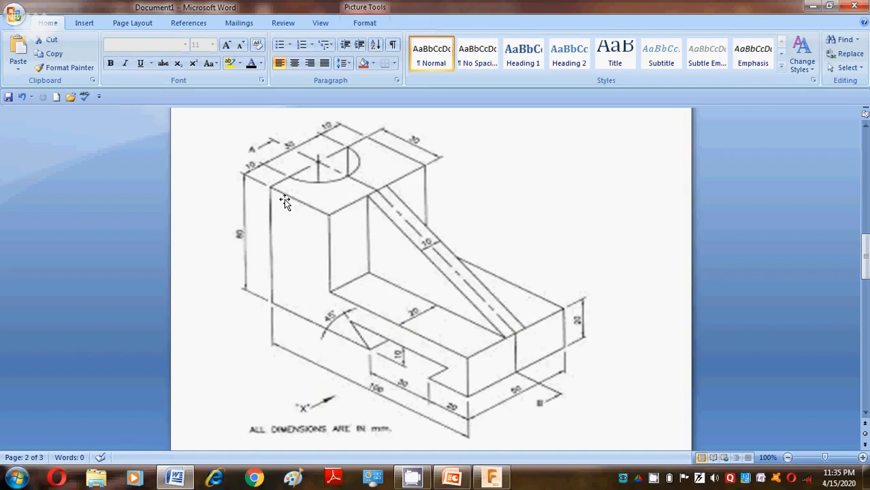
left_click(450, 354)
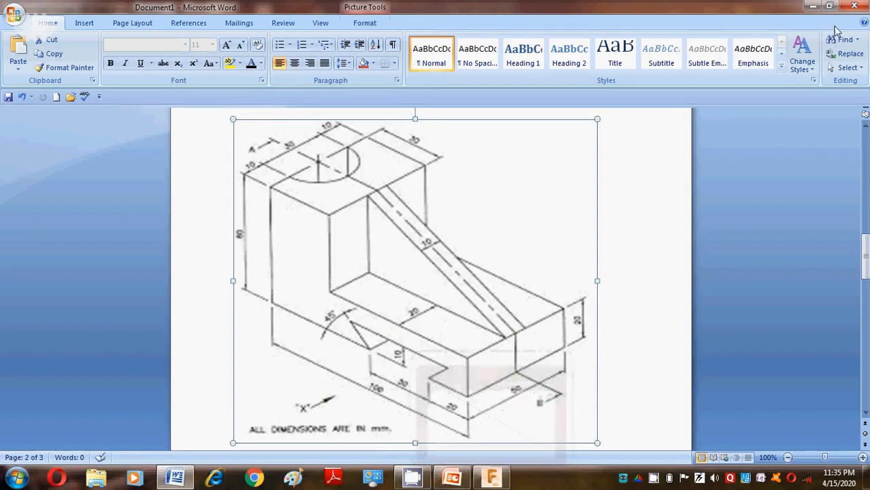
left_click(814, 7)
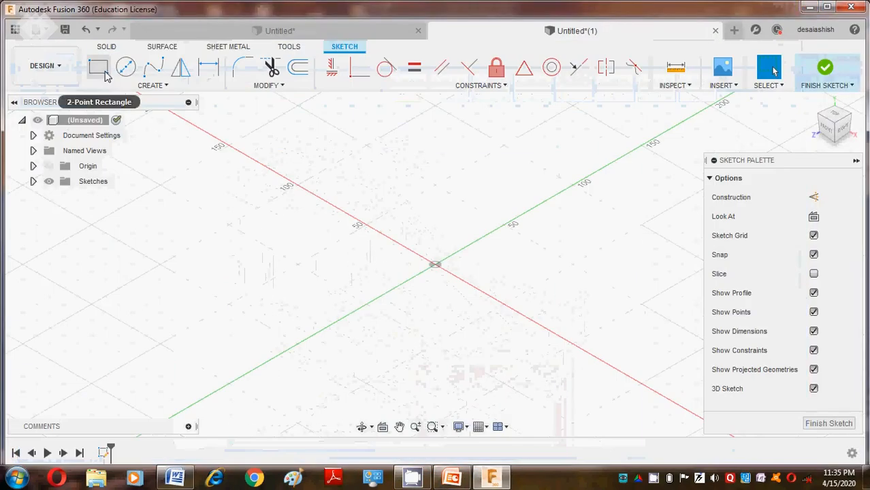
Finish the horizontal-plane sketch without drawing anything and start a new sketch on the vertical front plane
left_click(147, 86)
left_click(131, 102)
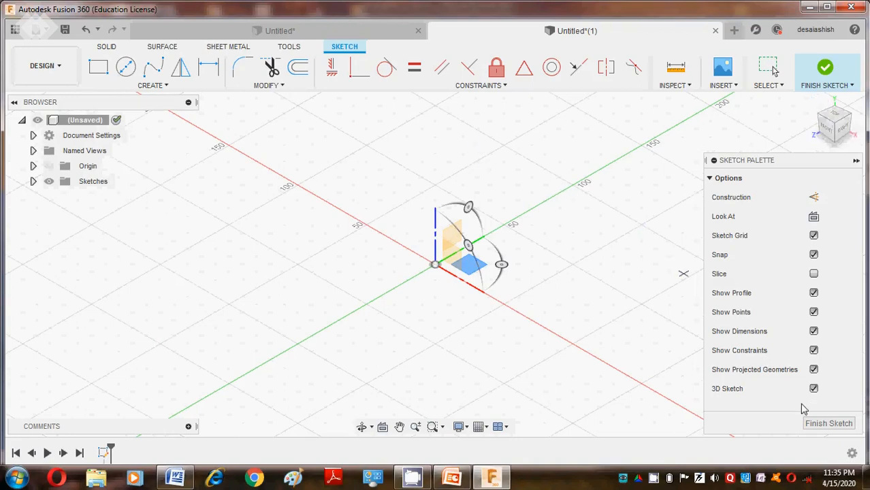
left_click(806, 423)
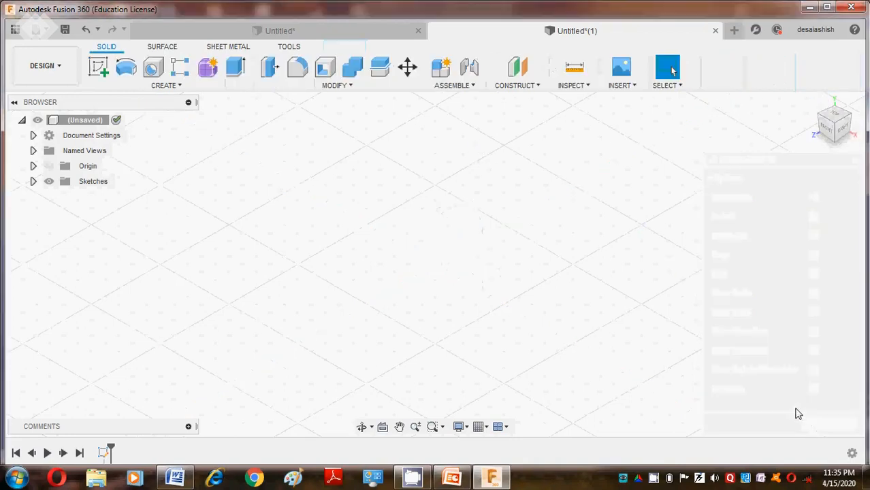
left_click(100, 75)
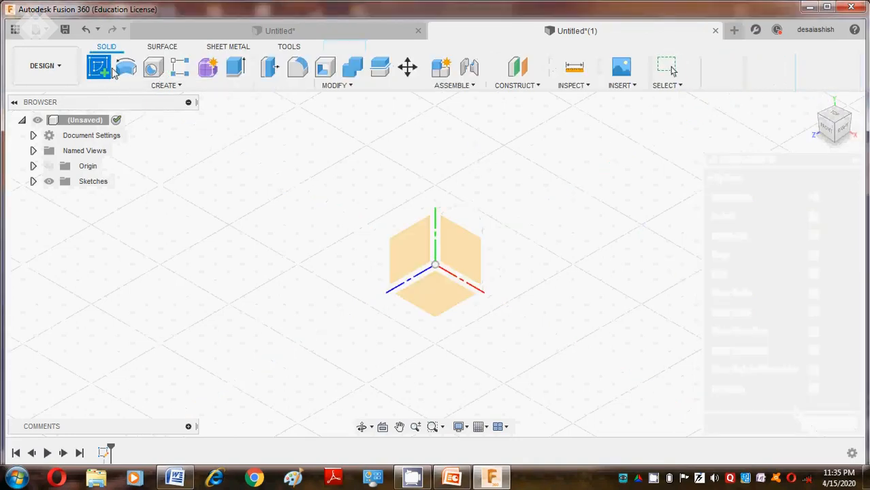
left_click(464, 258)
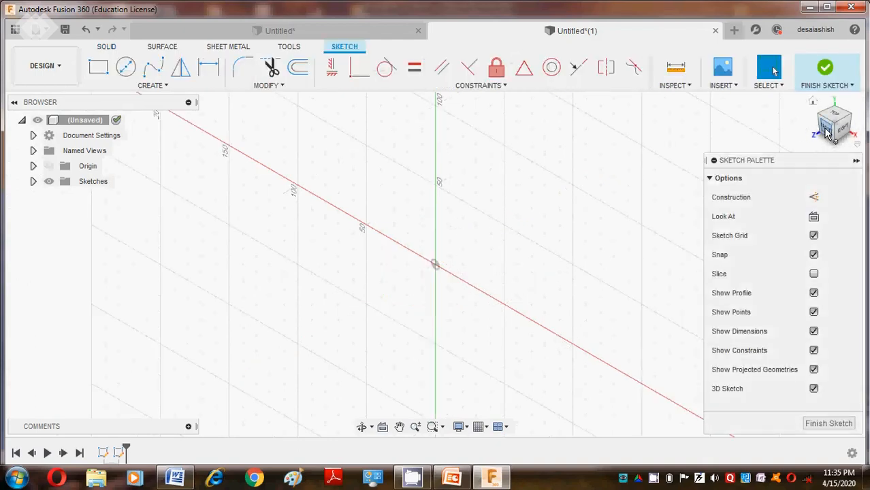
Draw a 100 mm horizontal line from the origin along the negative X axis
left_click(120, 87)
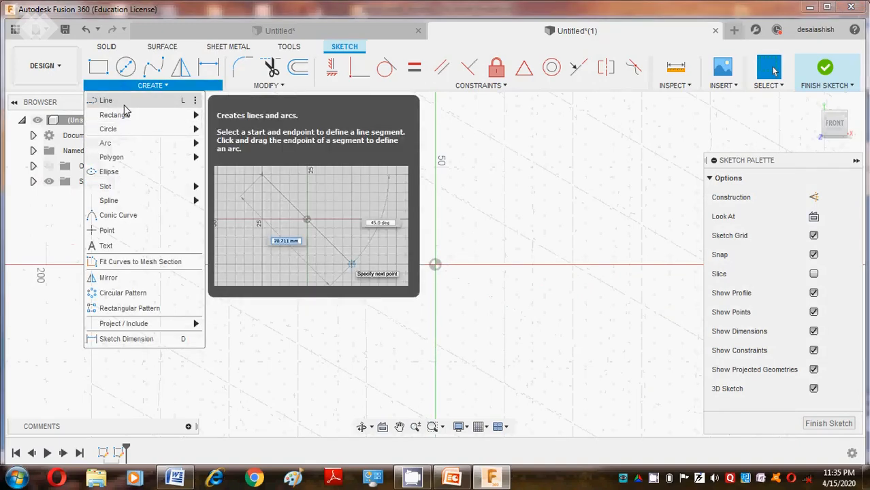
left_click(124, 107)
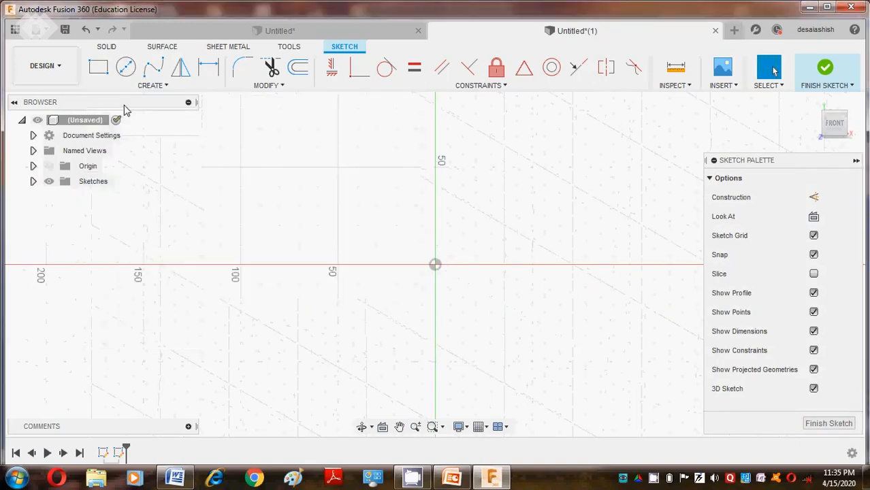
left_click(435, 265)
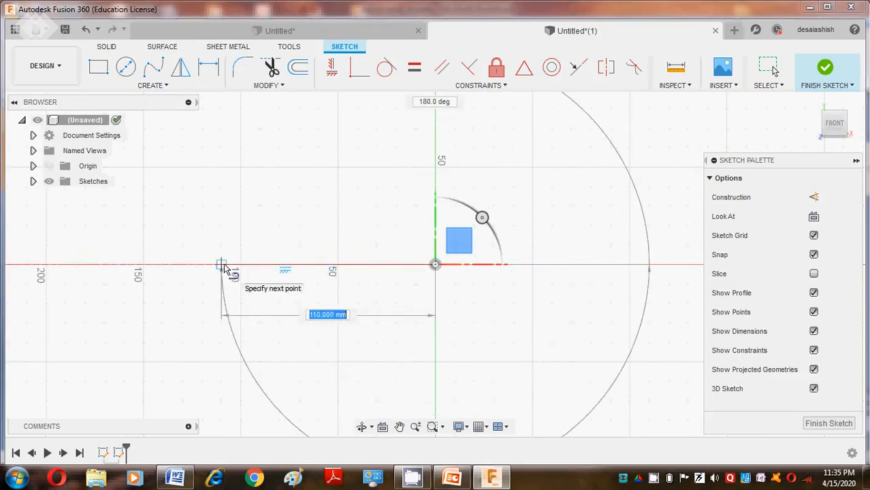
type("1")
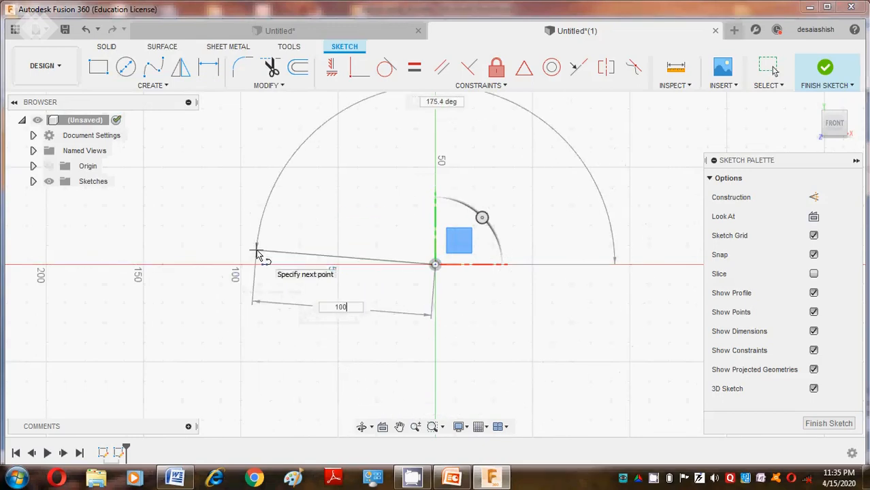
type("00")
key("Tab")
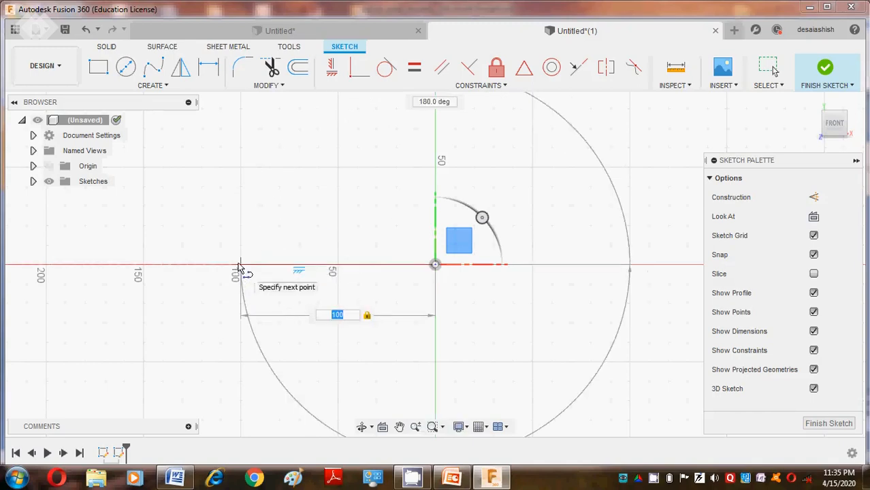
left_click(240, 265)
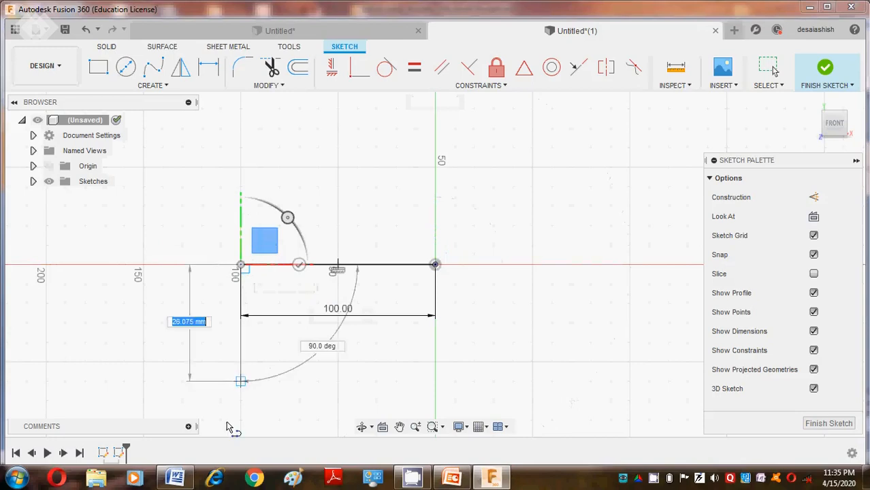
Draw a 60 mm vertical line upward from the far end of the 100 mm line
left_click(176, 477)
left_click(175, 477)
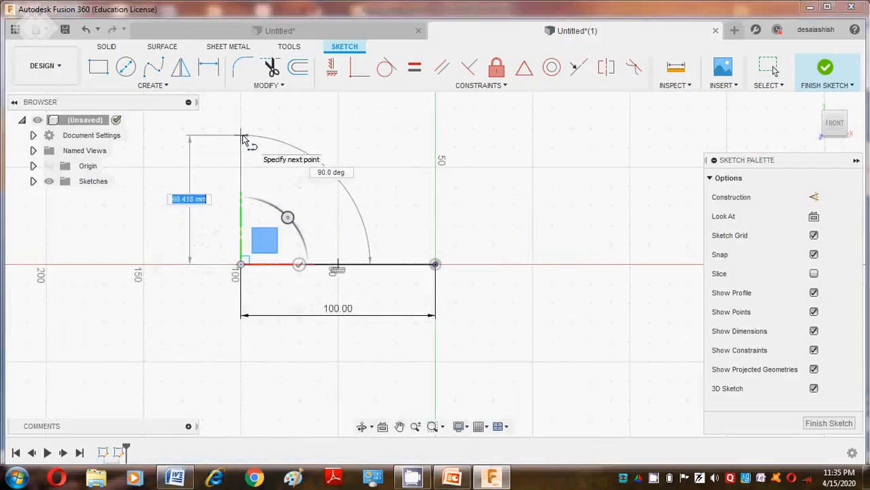
type("60")
key("Return")
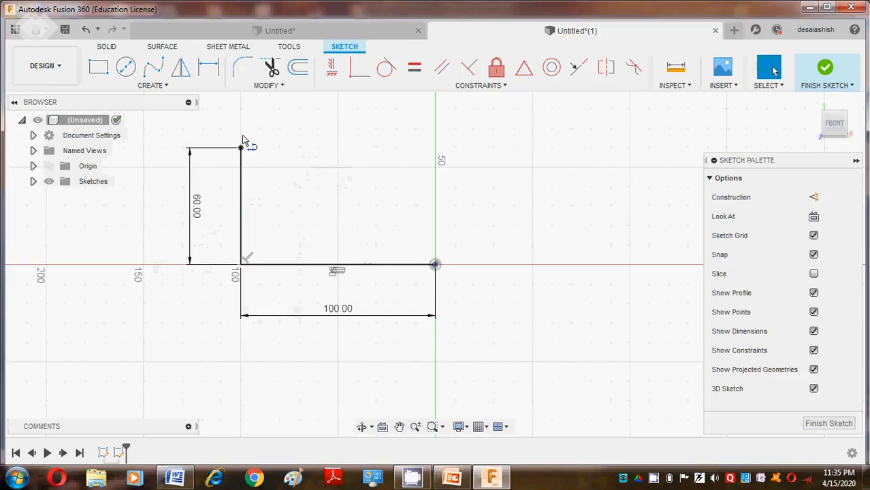
key("Escape")
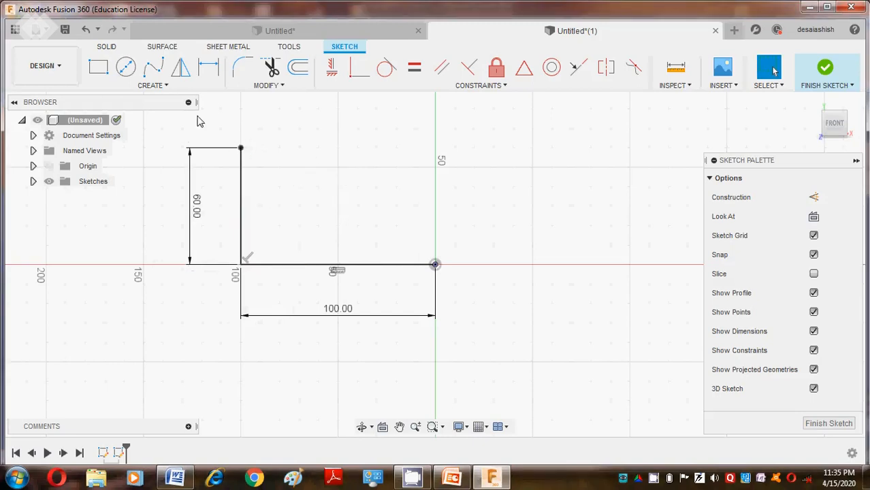
Draw a 30 mm horizontal line from the upper end of the 60 mm line toward the Y axis
left_click(160, 86)
left_click(131, 102)
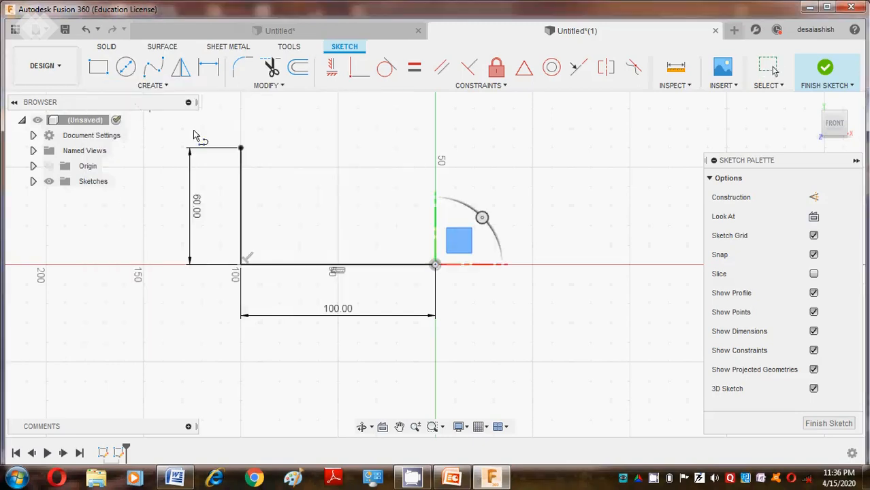
left_click(240, 149)
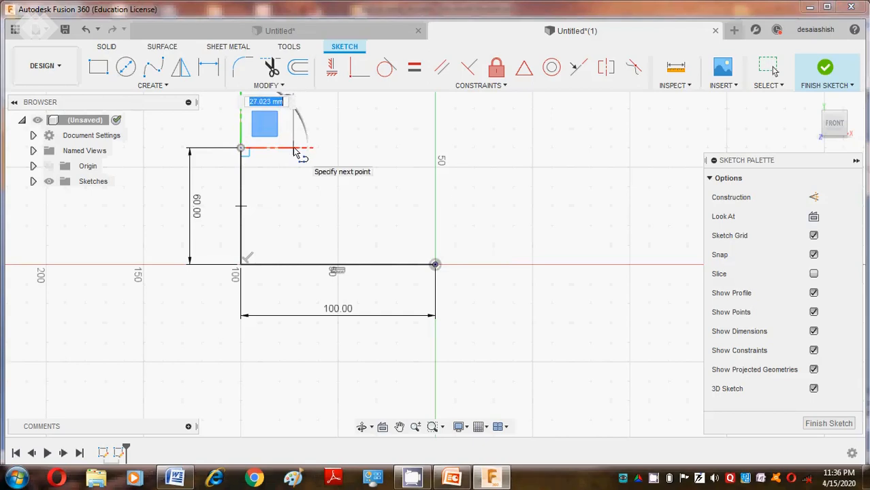
type("30")
key("Return")
key("Escape")
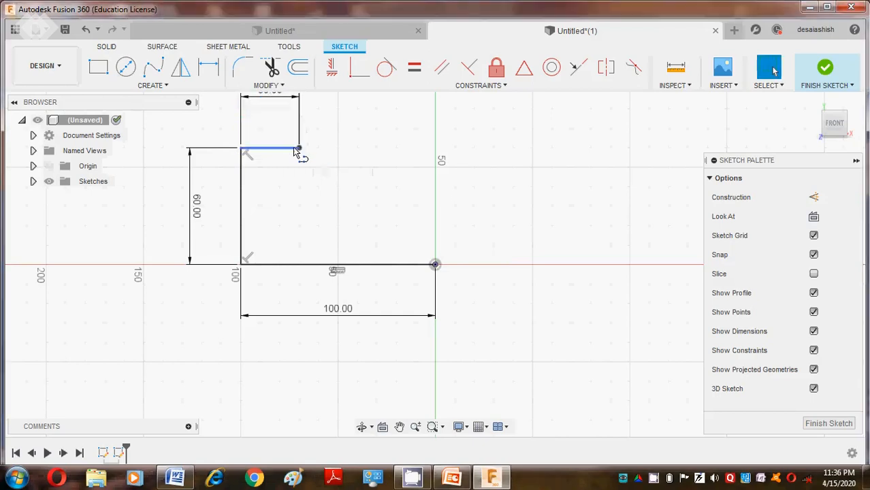
Check the step height in the Word drawing and draw a 40 mm vertical line downward from the 30 mm line's free end
left_click(175, 476)
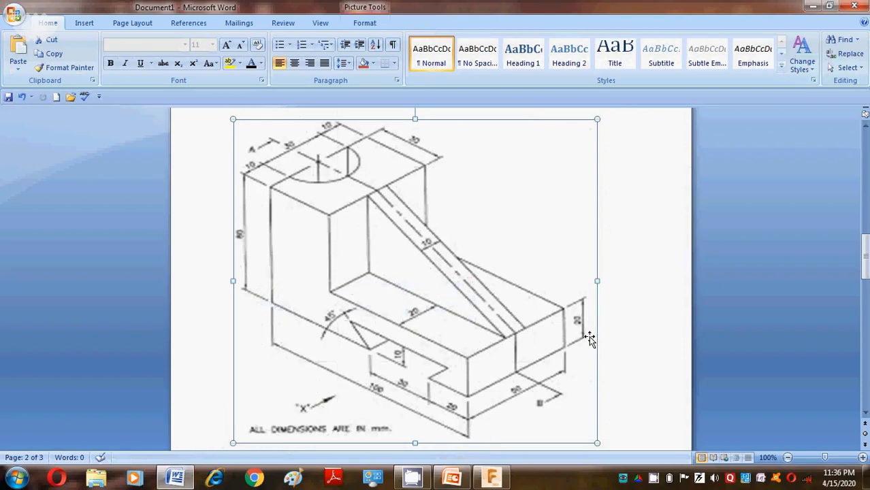
scroll(590, 339, "down", 1)
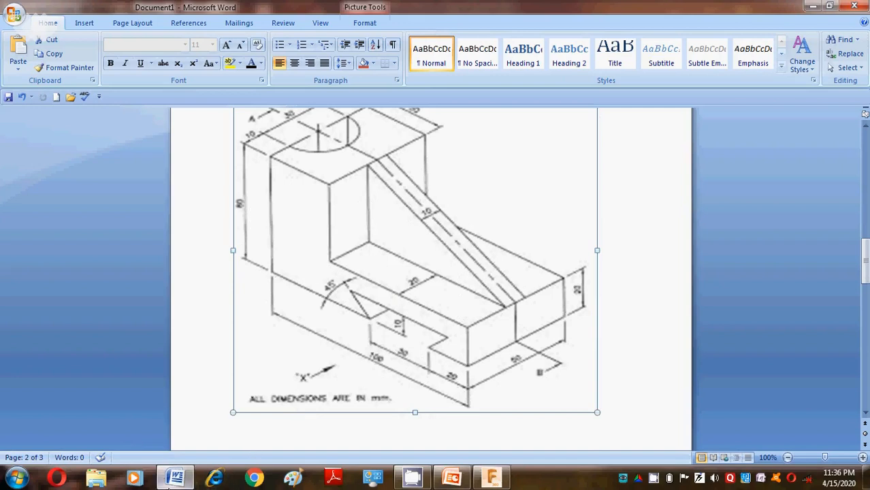
left_click(175, 477)
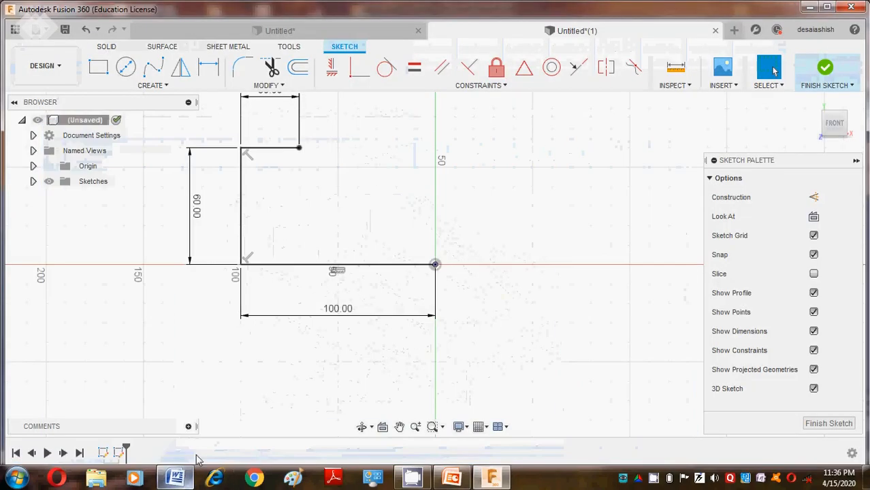
left_click(151, 86)
left_click(143, 102)
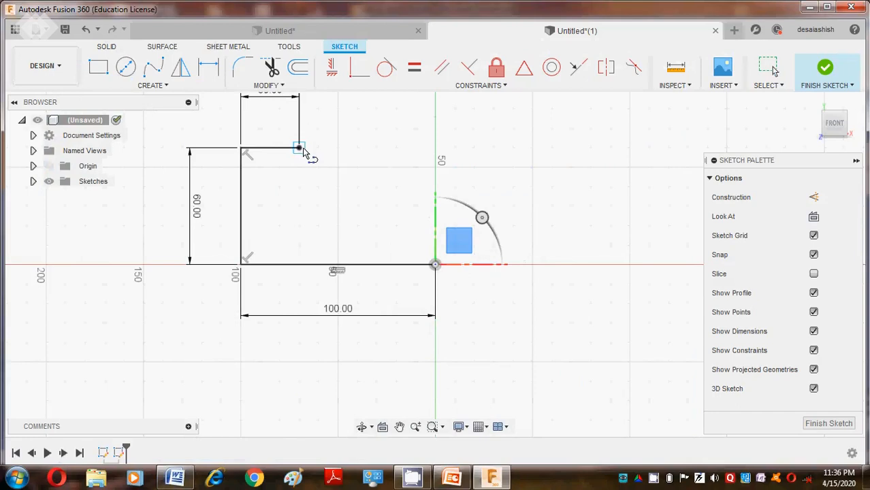
left_click(299, 149)
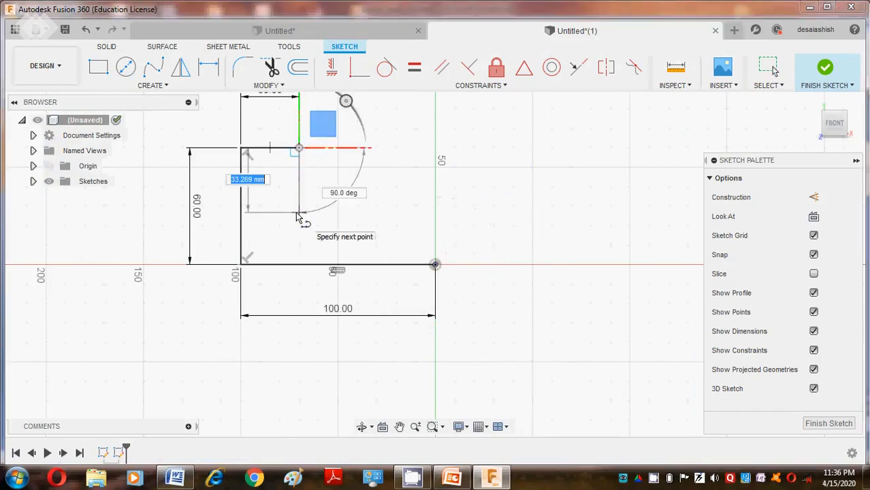
type("40")
key("Return")
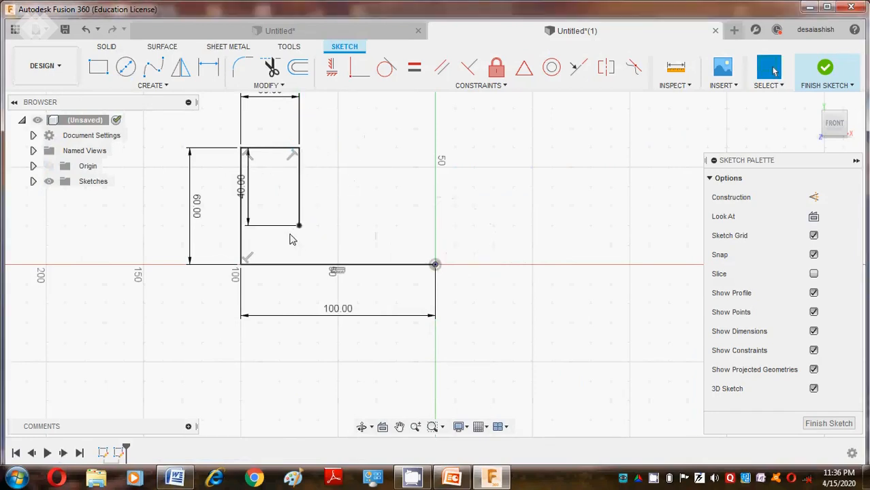
Close the L-shaped profile with a 70 mm horizontal line to the Y axis and a vertical line down to the origin
left_click(138, 86)
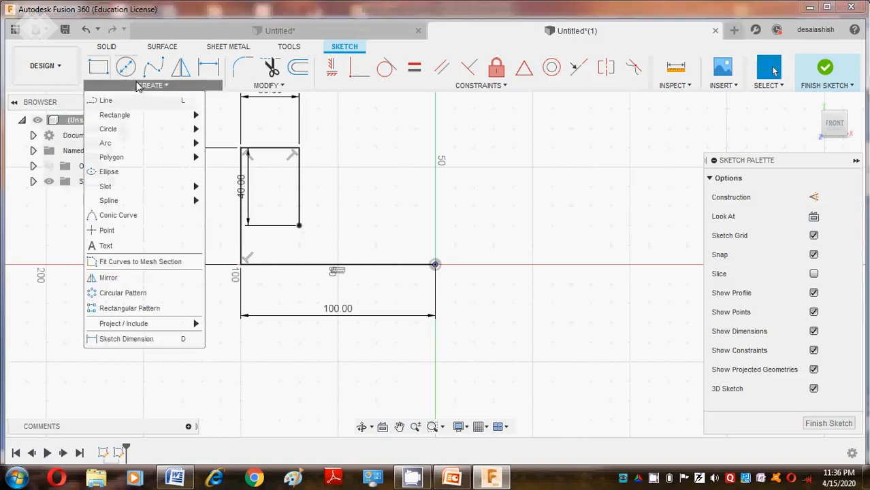
left_click(106, 100)
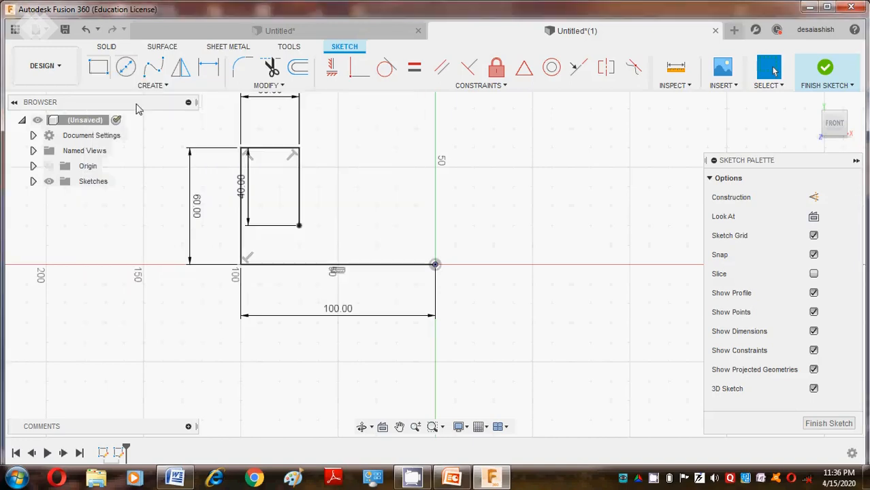
left_click(299, 226)
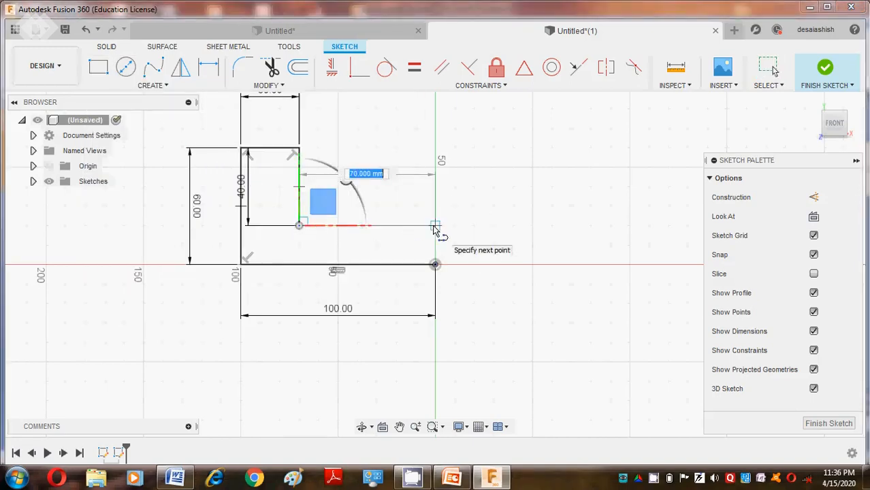
left_click(436, 226)
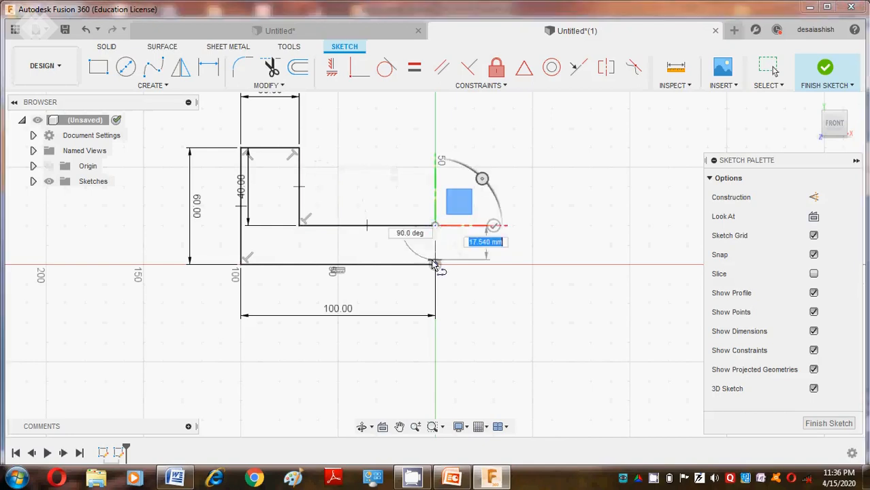
left_click(435, 264)
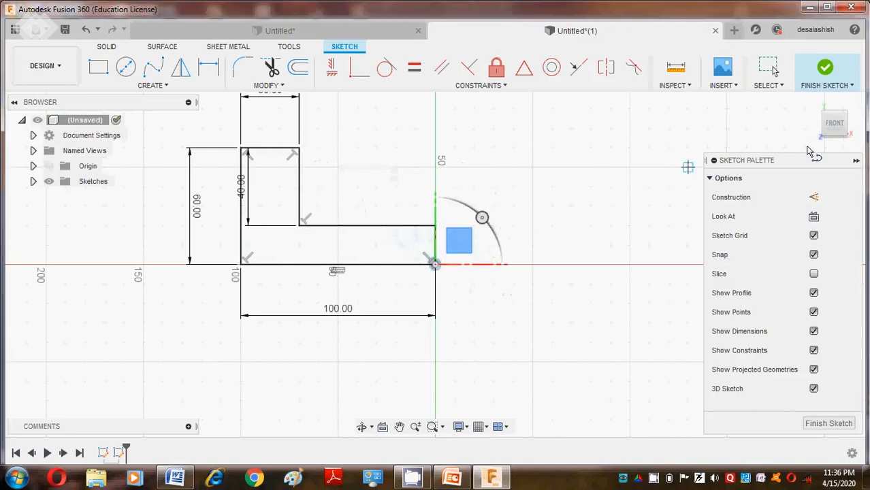
Check the block's width in the Word drawing and extrude the L-shaped profile by -50 mm as a new body
left_click(814, 104)
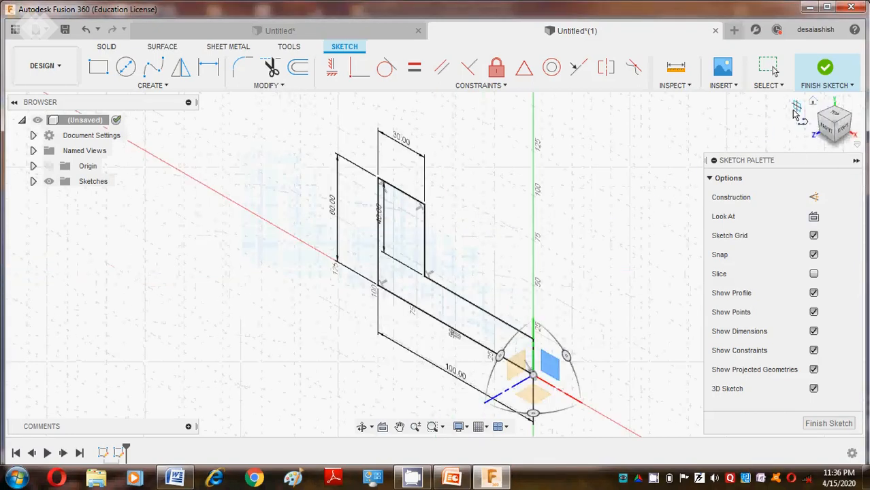
key("e")
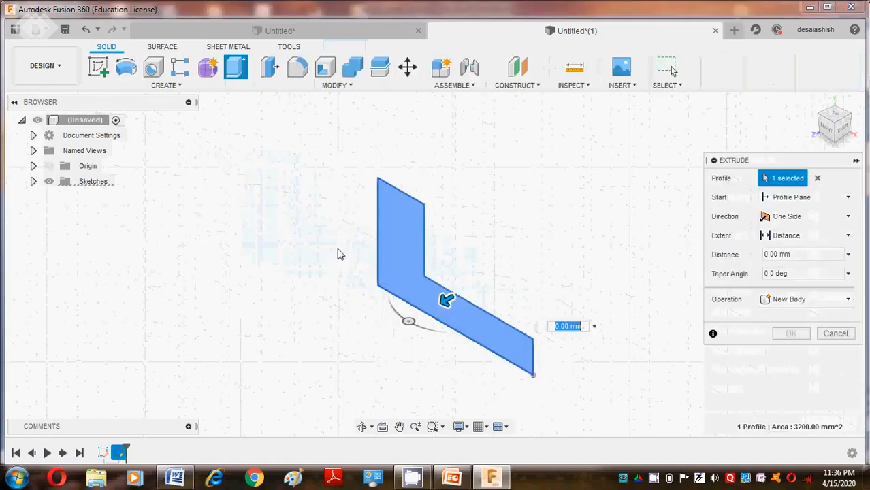
left_click_drag(447, 301, 525, 257)
left_click(175, 478)
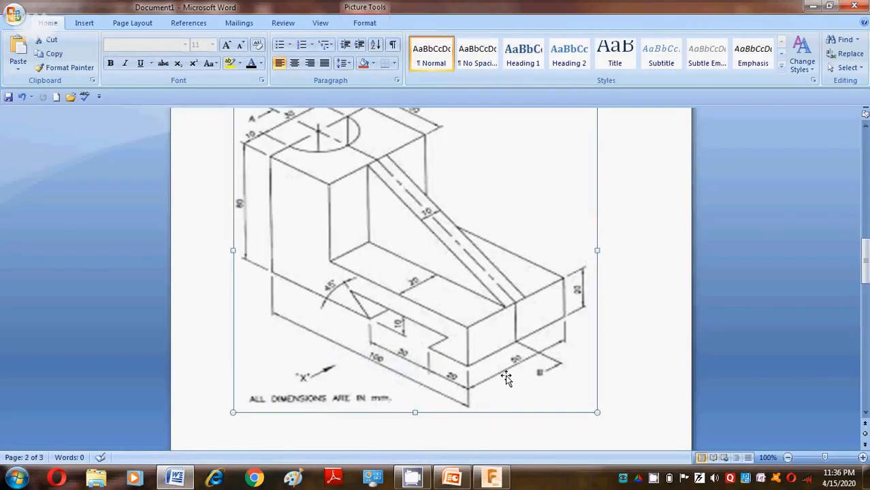
left_click(183, 480)
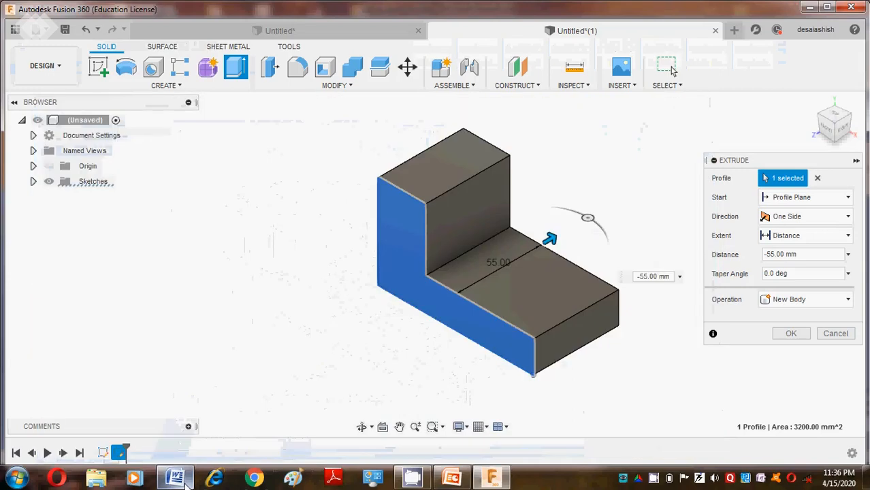
left_click(185, 480)
scroll(346, 320, "up", 1)
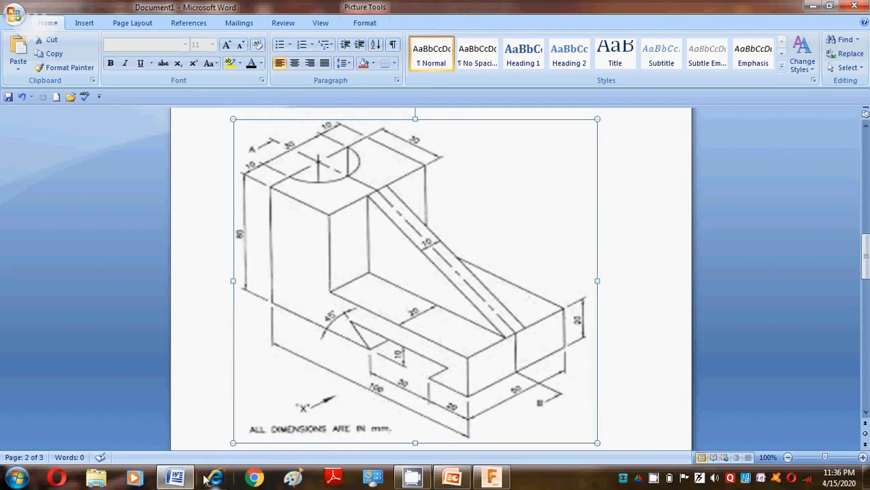
left_click(179, 480)
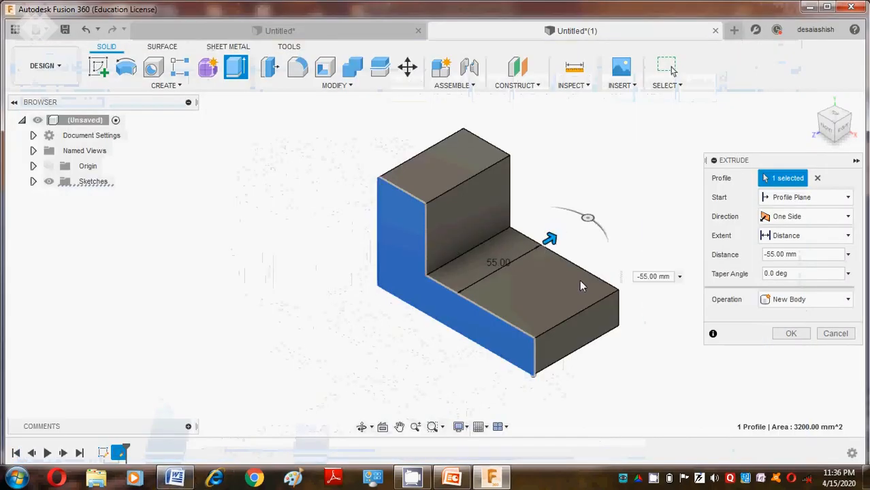
left_click(667, 276)
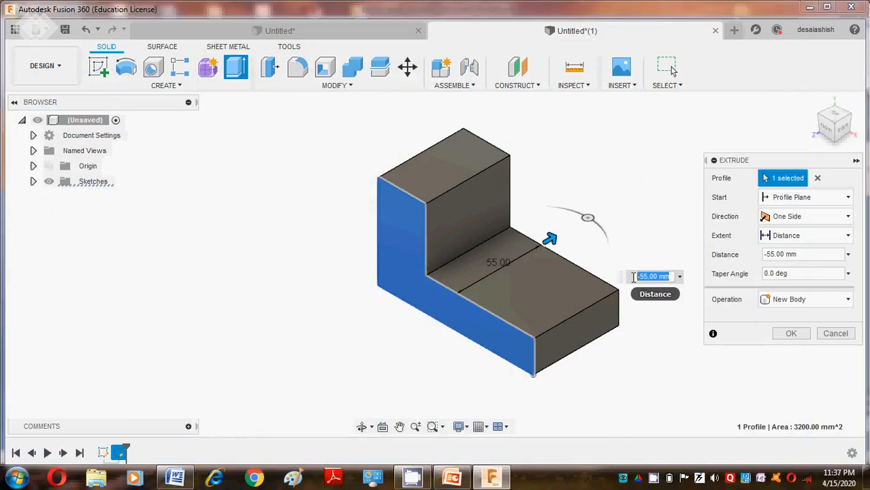
key("BackSpace")
type("-50")
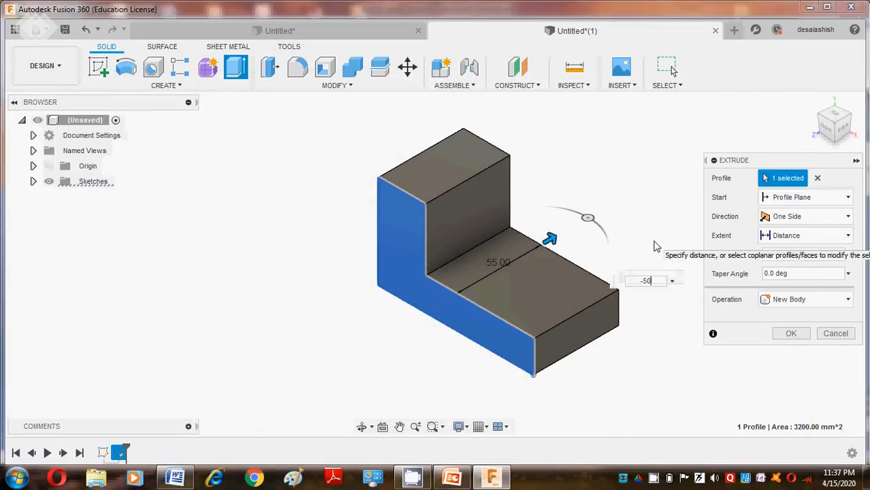
key("Return")
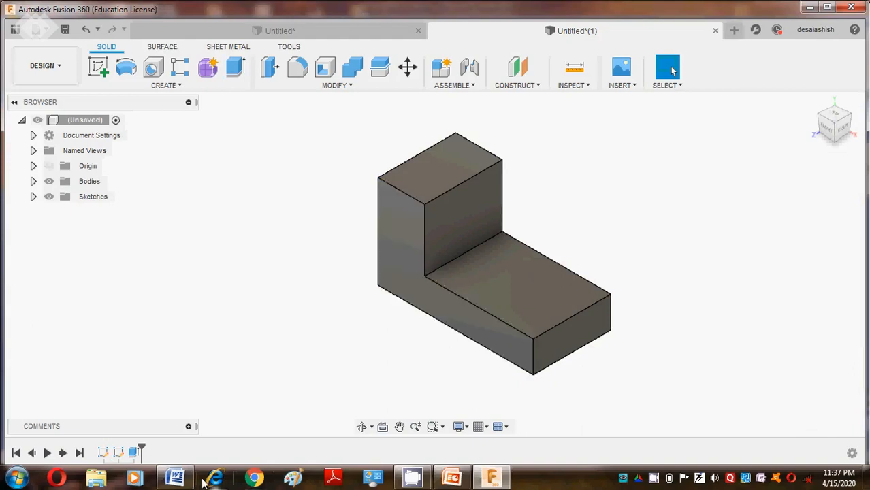
Examine the half-round cut-out in the Word drawing and start a sketch on the top face of the block's upright
left_click(175, 478)
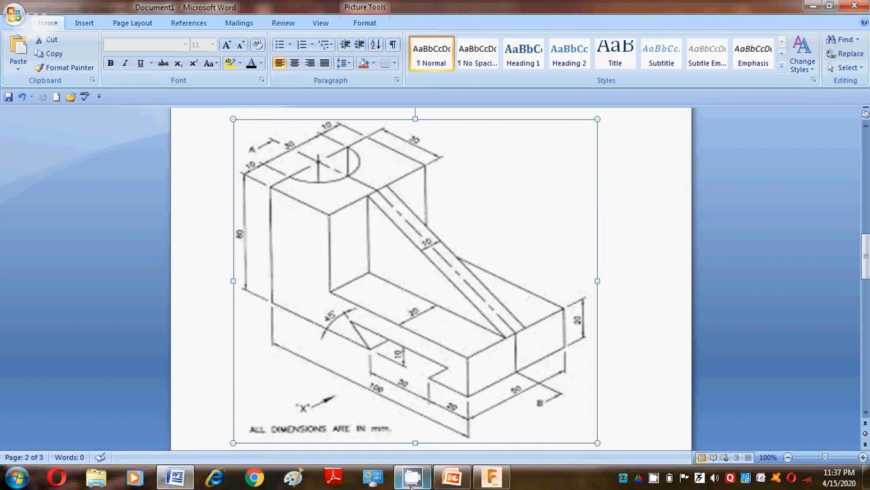
left_click(184, 481)
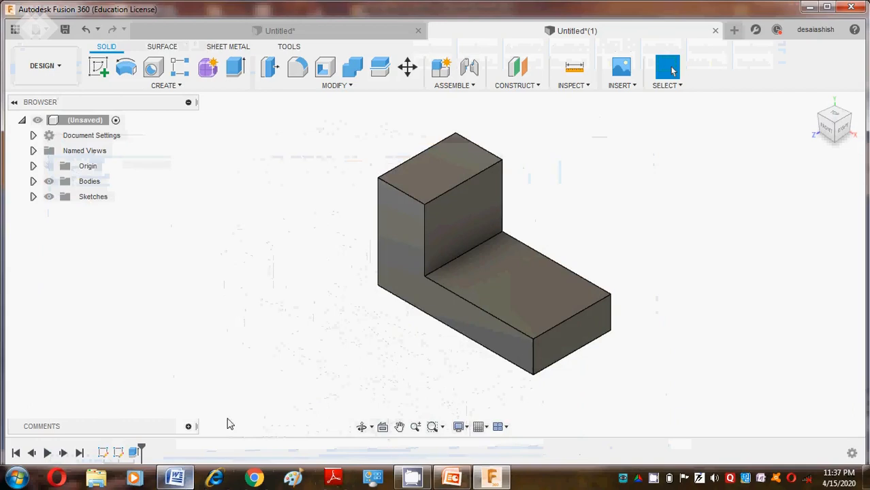
left_click(164, 86)
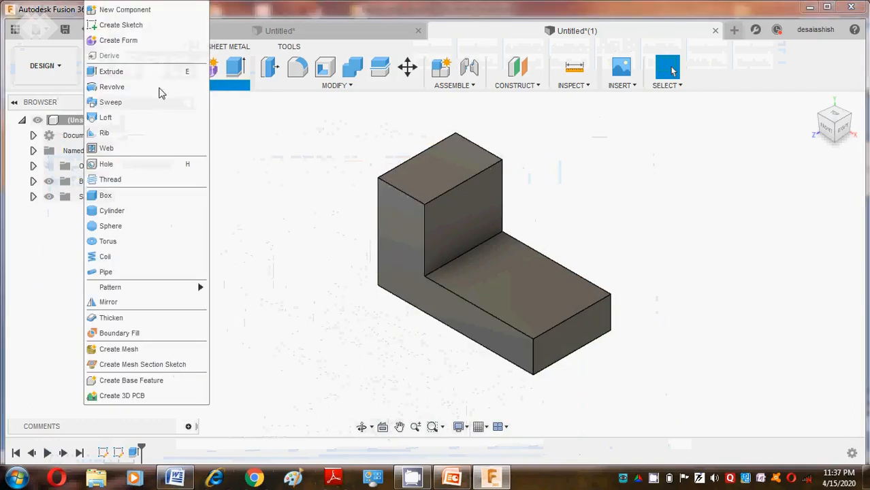
left_click(98, 66)
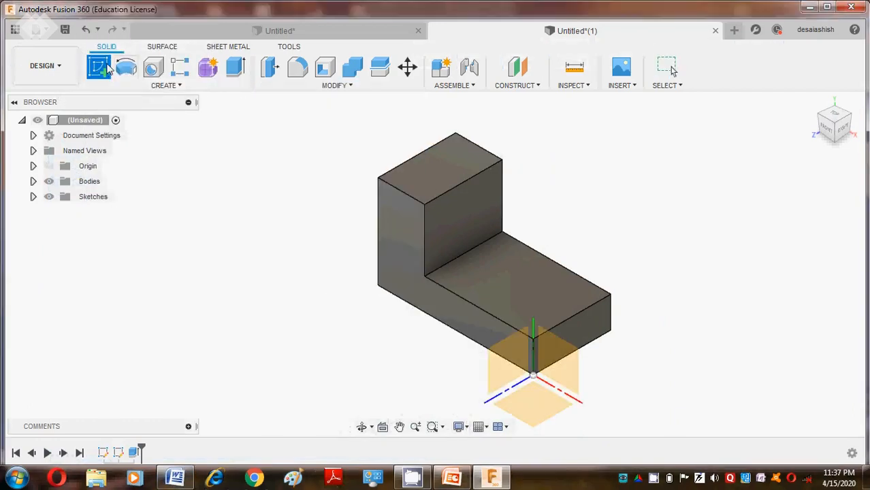
left_click(442, 191)
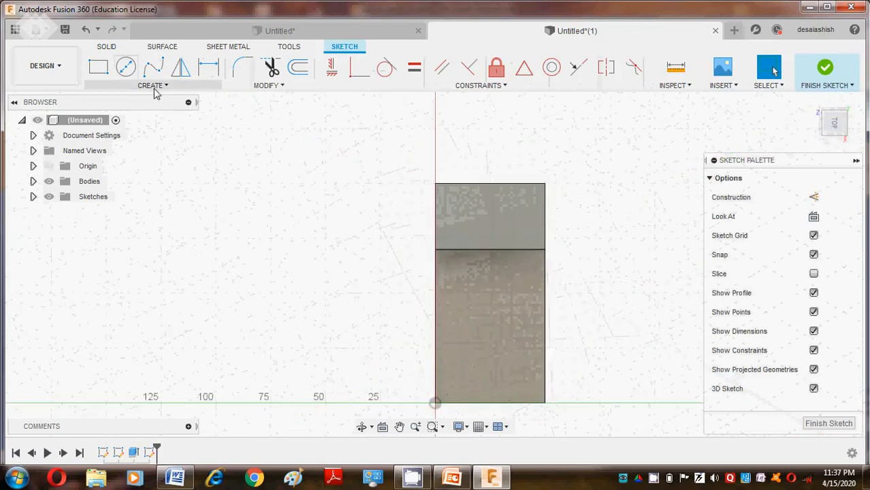
Draw a 30 mm diameter circle centred on the midpoint of the top face's outer back edge
left_click(128, 69)
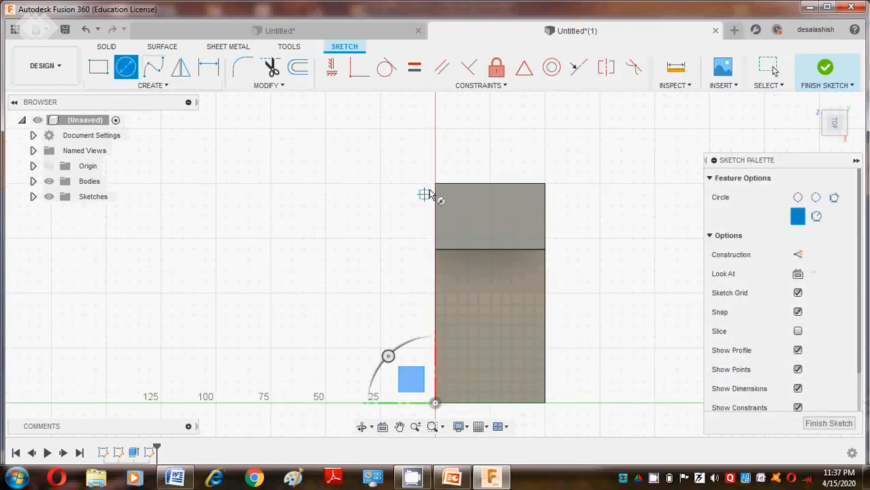
left_click(490, 185)
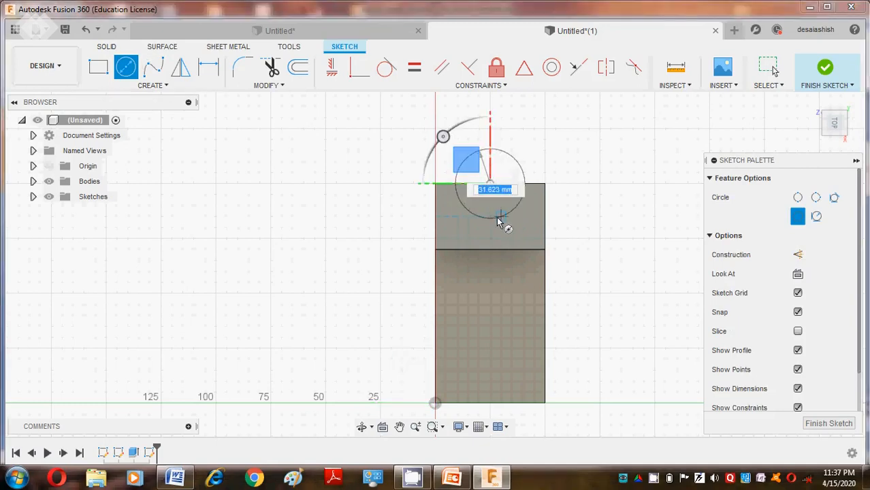
type("30")
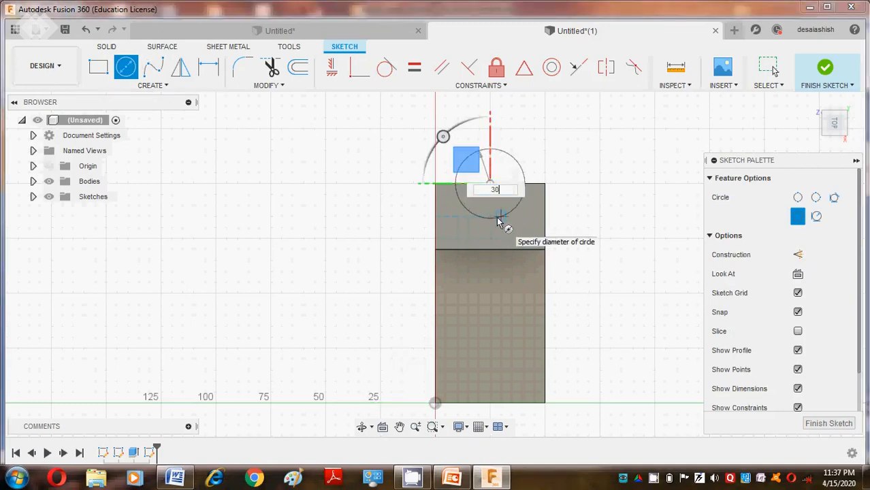
key("Return")
key("Escape")
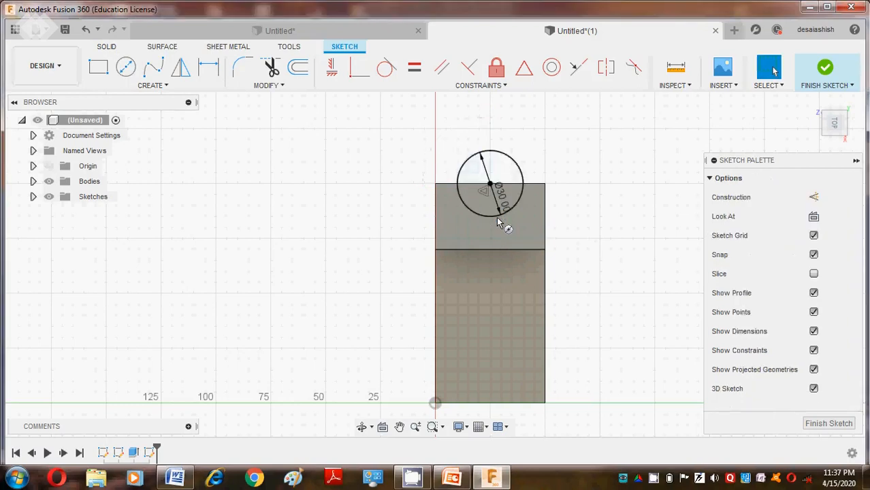
Extrude the half of the circle lying on the upright's top face by -100 mm as a cut through the block
left_click(812, 101)
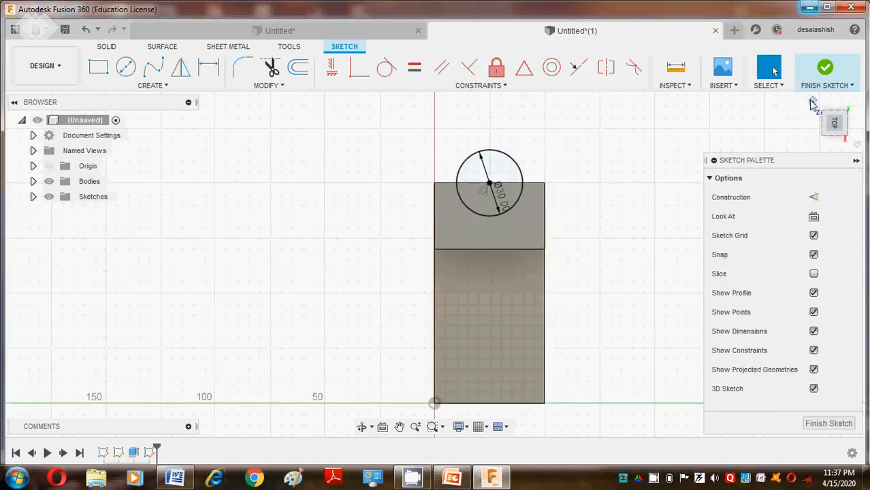
key("e")
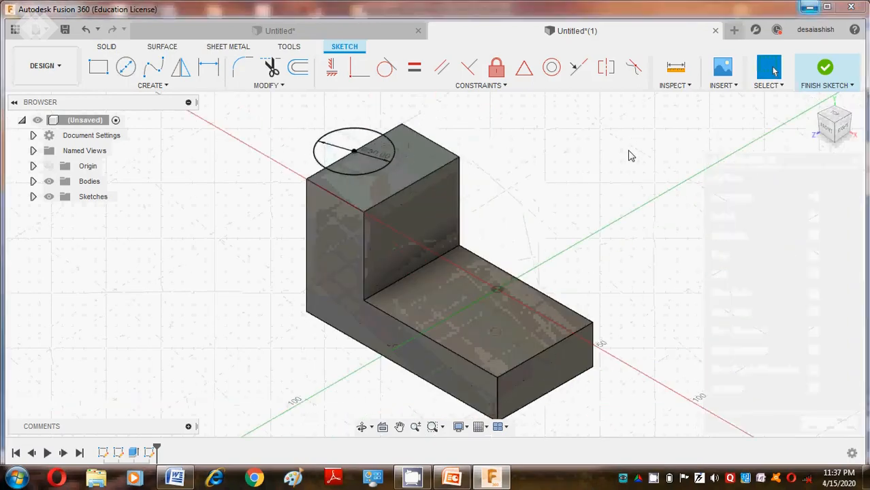
left_click(371, 155)
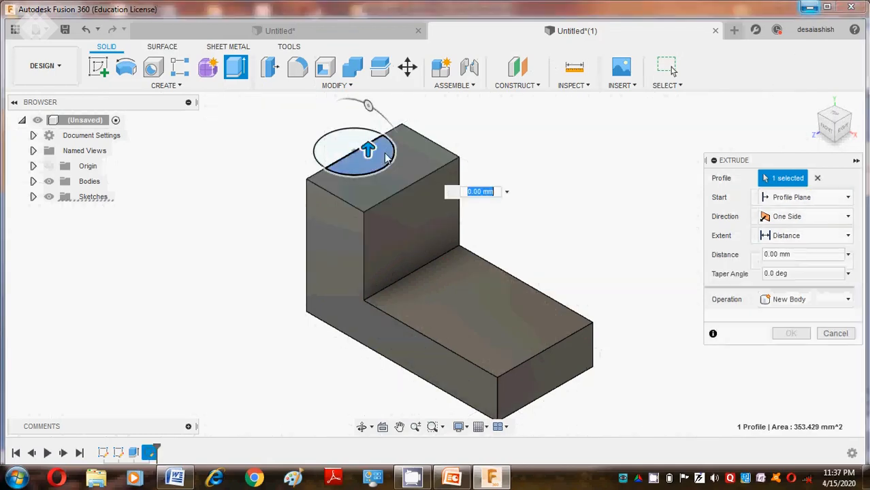
type("-50")
left_click_drag(310, 289, 311, 364)
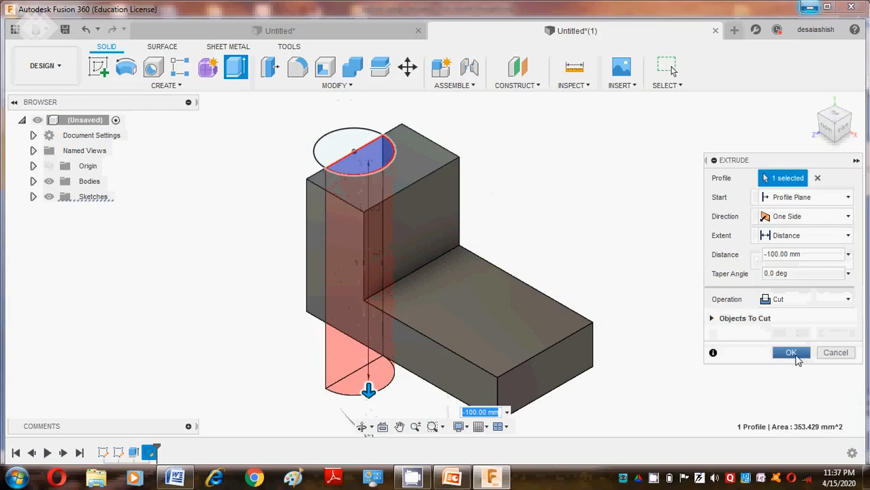
left_click(791, 352)
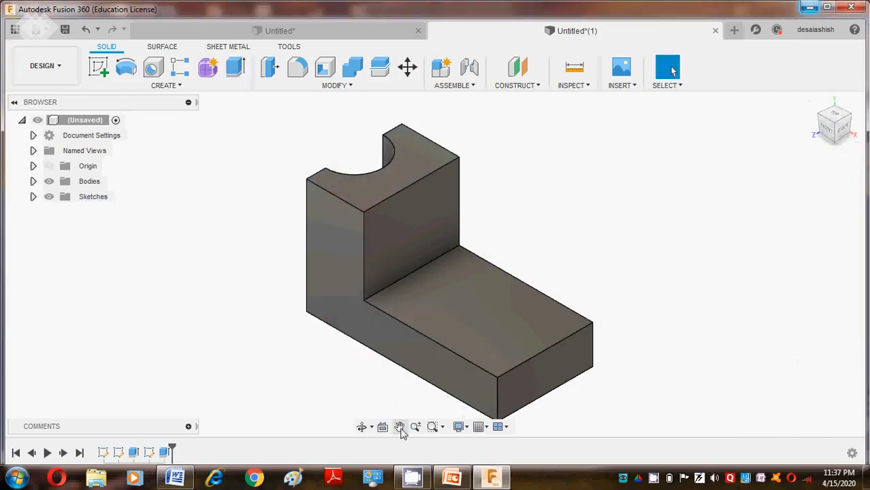
Check the rib's position in the Word drawing and start an offset plane from the block's L-shaped side face
left_click(175, 478)
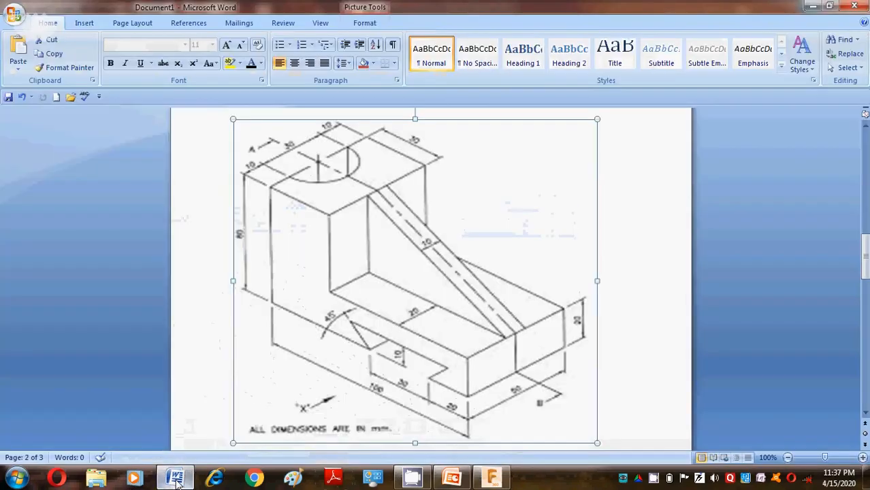
left_click(175, 478)
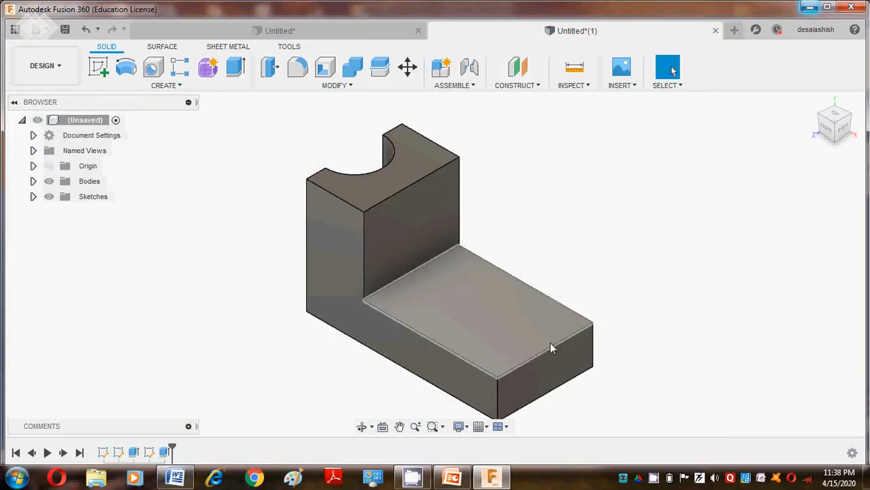
left_click(541, 86)
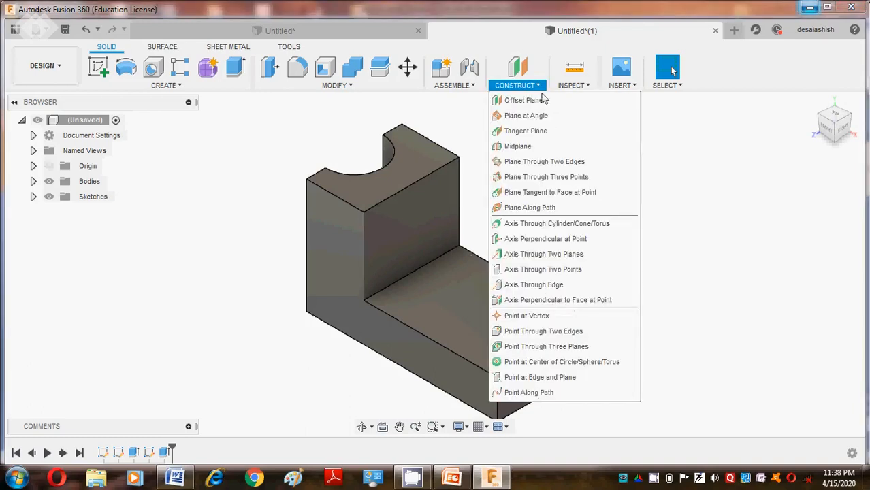
left_click(539, 102)
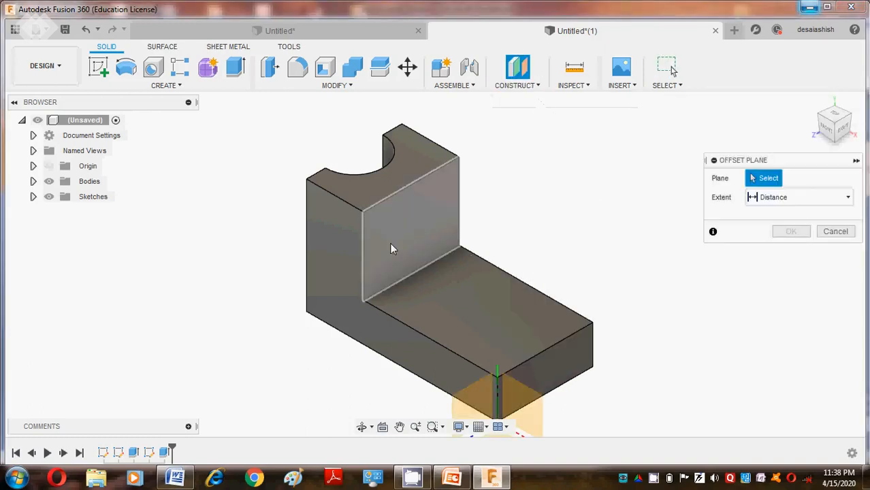
left_click(351, 271)
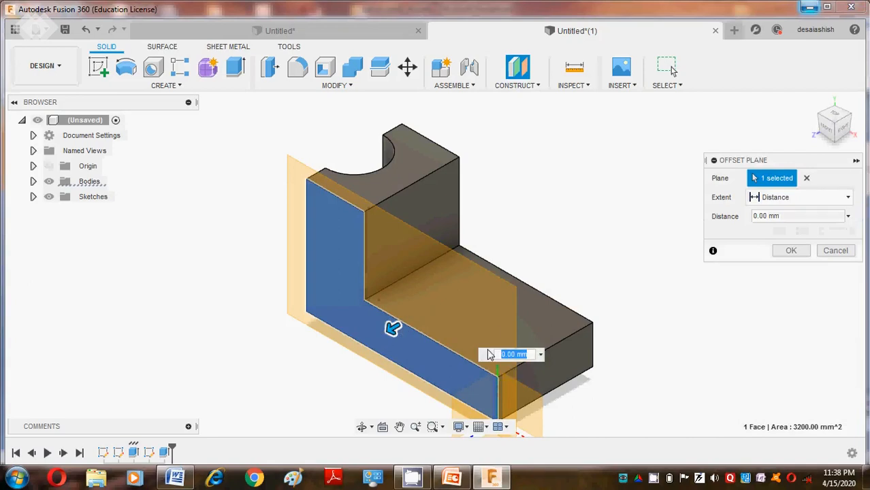
Create a construction plane offset -25 mm from the bracket's L-shaped front face
type("-25")
key("Return")
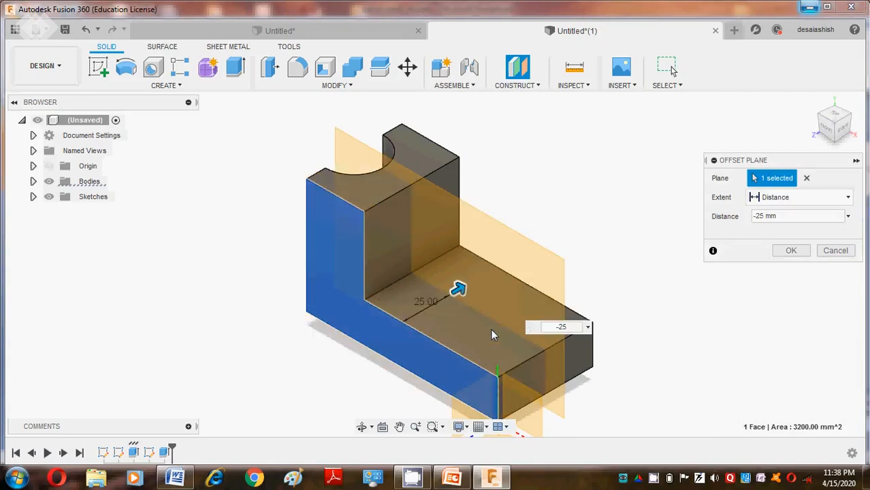
left_click(791, 250)
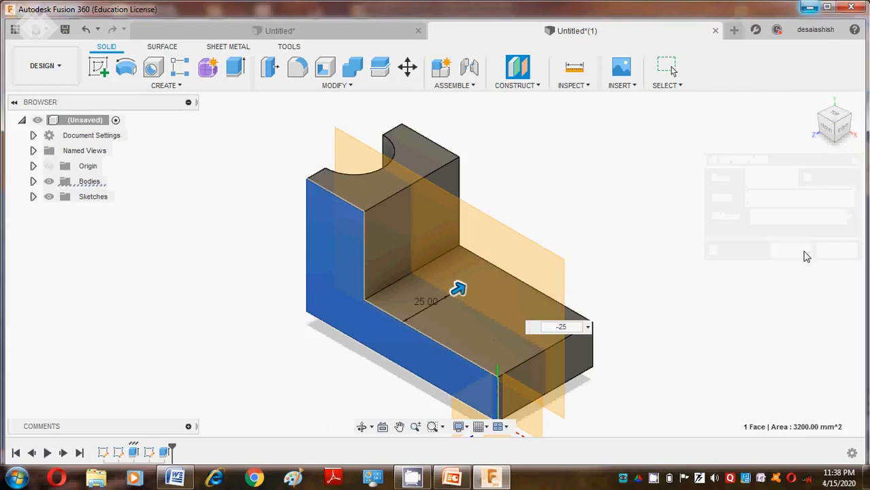
On the offset plane, sketch a diagonal line from the upright's upper inner corner to the base's upper outer corner
left_click(169, 86)
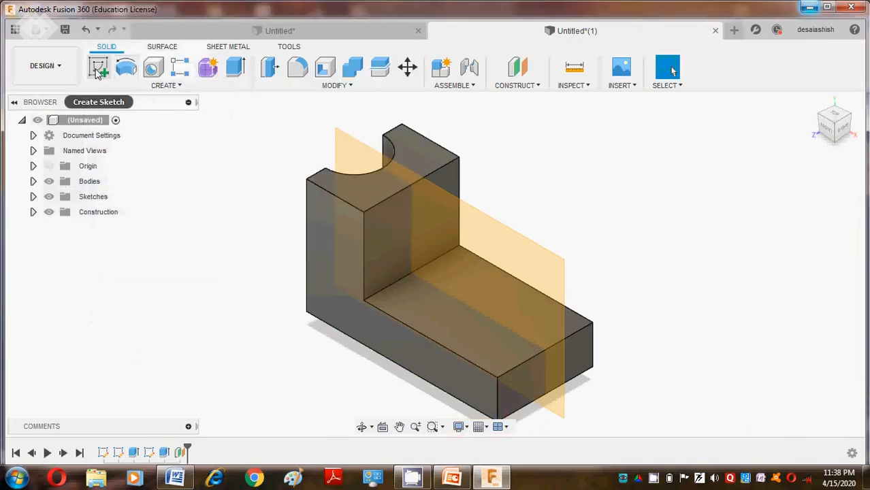
left_click(98, 66)
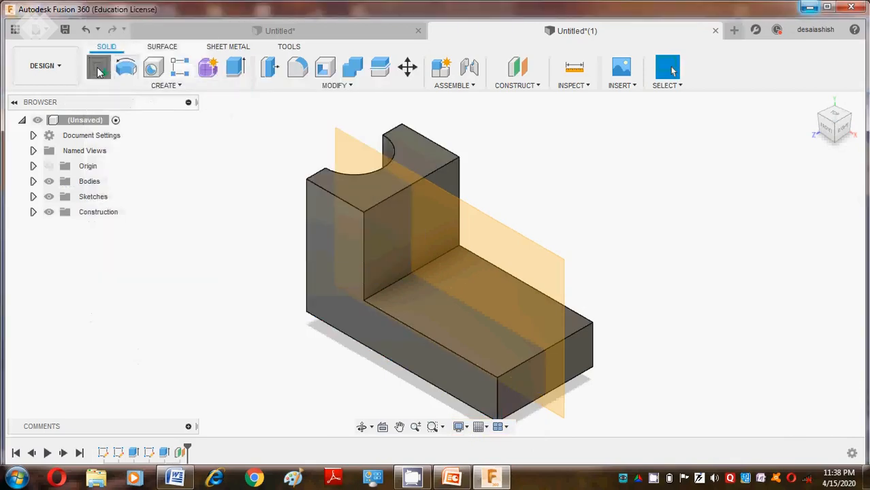
left_click(462, 261)
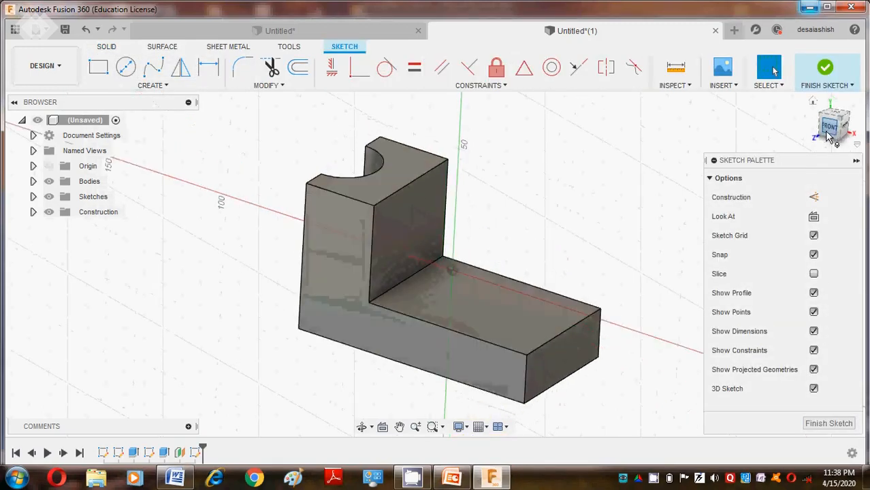
left_click(154, 85)
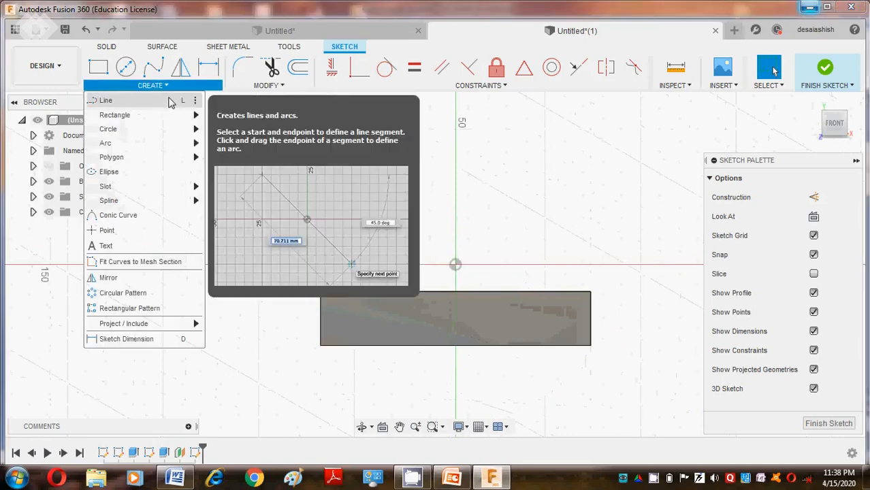
left_click(170, 102)
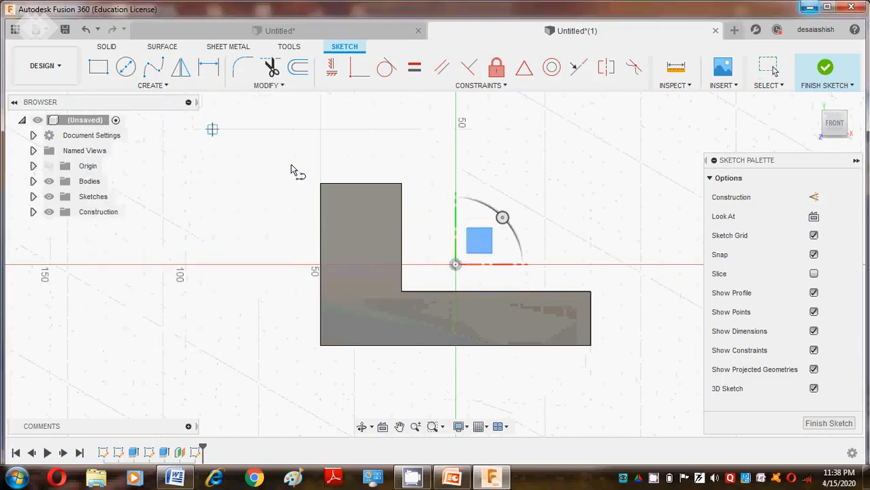
left_click(401, 184)
left_click(589, 293)
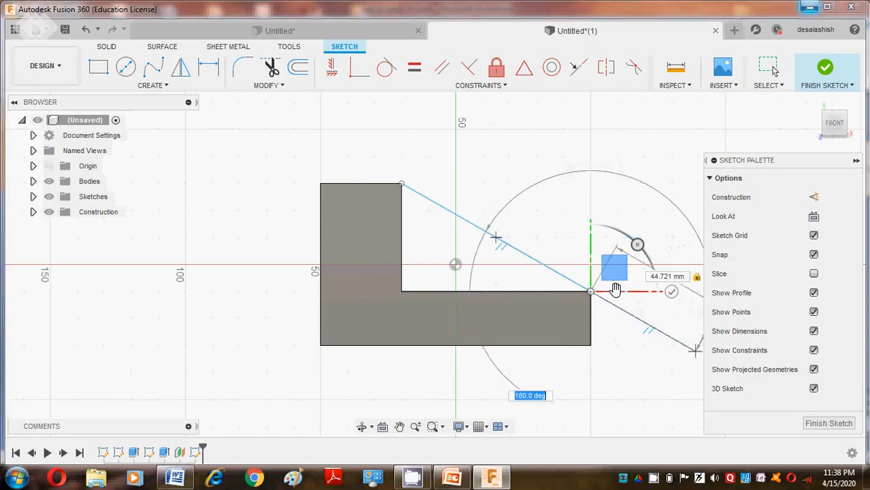
key("Escape")
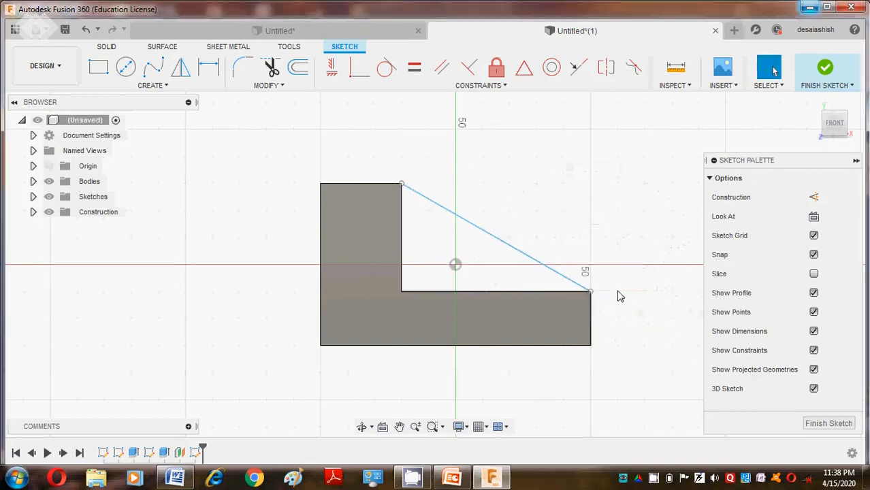
Create a rib from the diagonal line with symmetric thickness of 5 mm and To Next depth, consulting the reference drawing
left_click(813, 104)
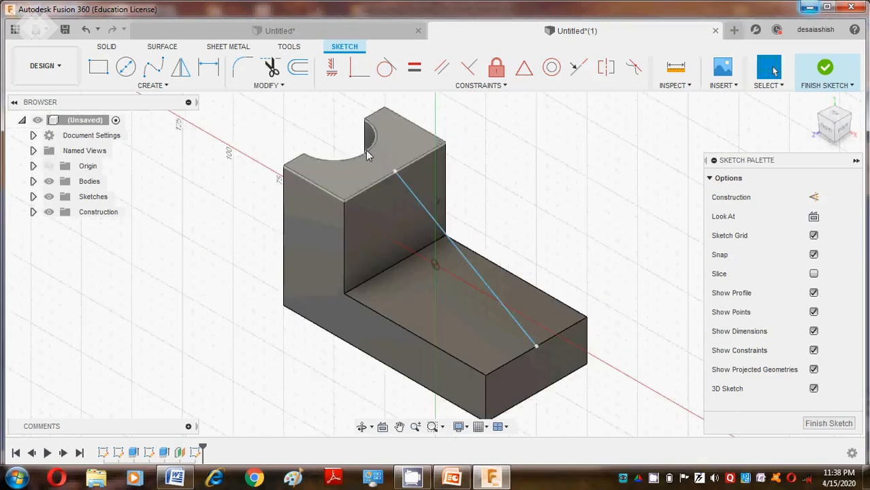
left_click(168, 87)
left_click(226, 122)
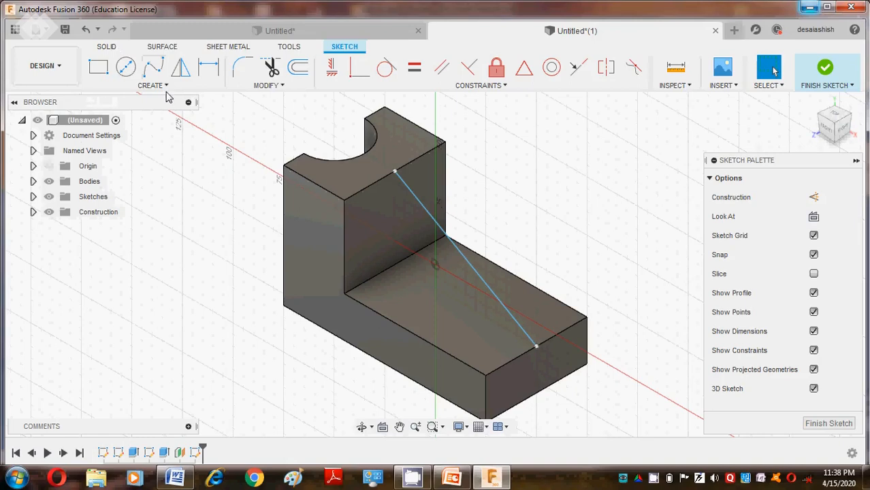
left_click(114, 48)
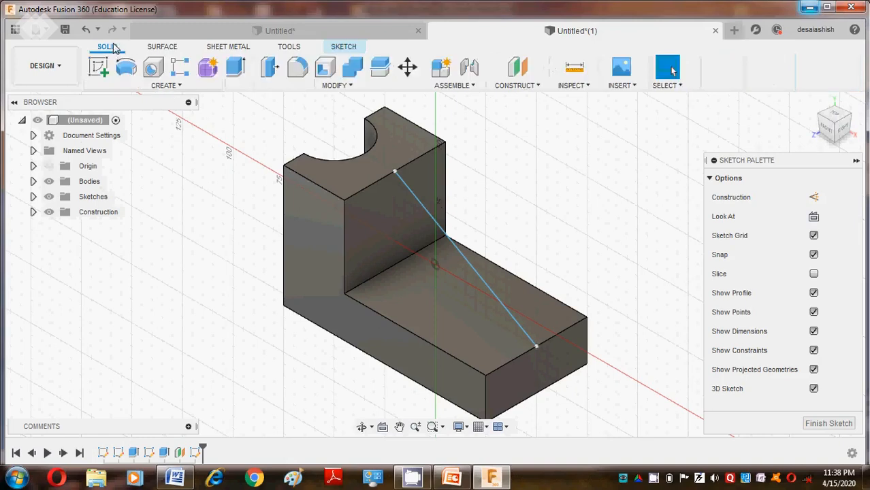
left_click(166, 85)
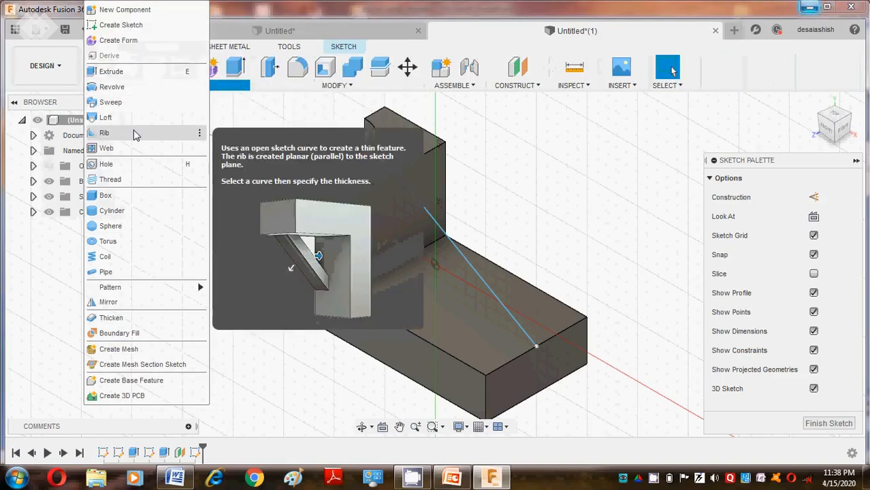
left_click(134, 135)
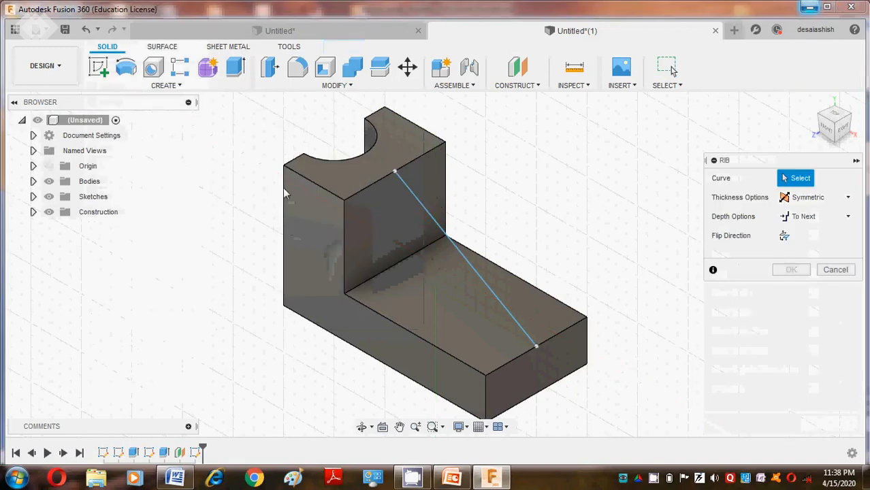
left_click(424, 209)
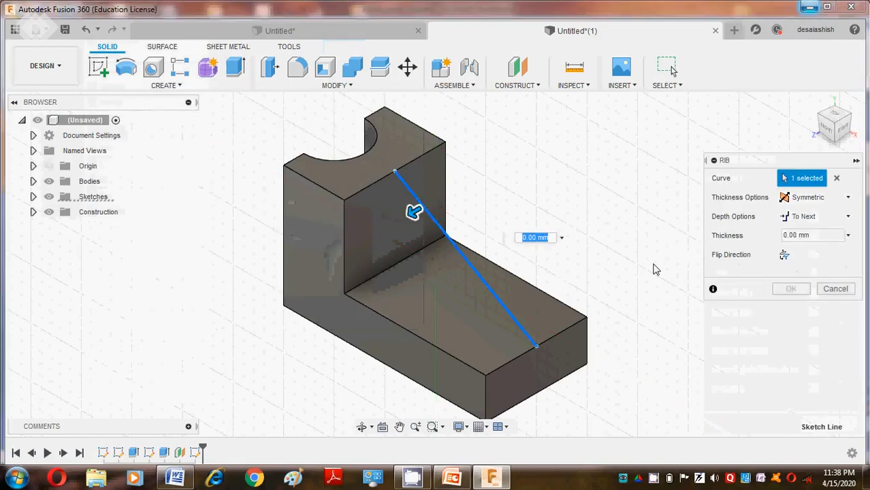
left_click(175, 476)
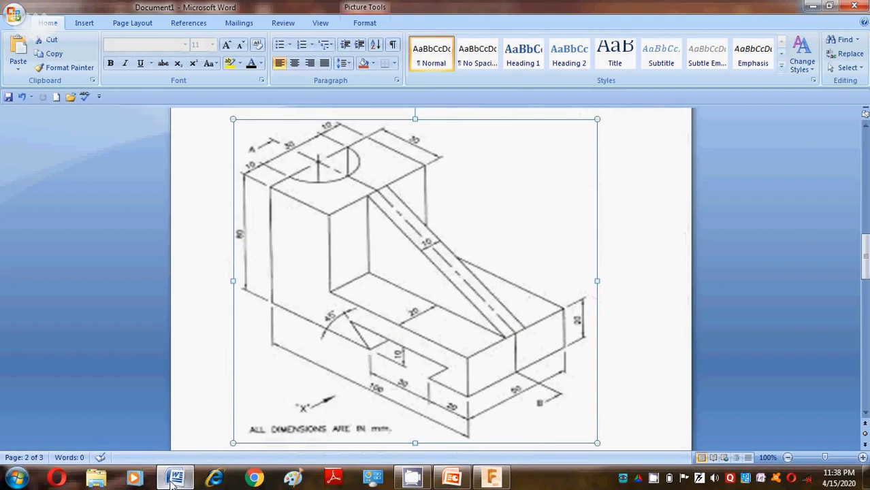
left_click(175, 479)
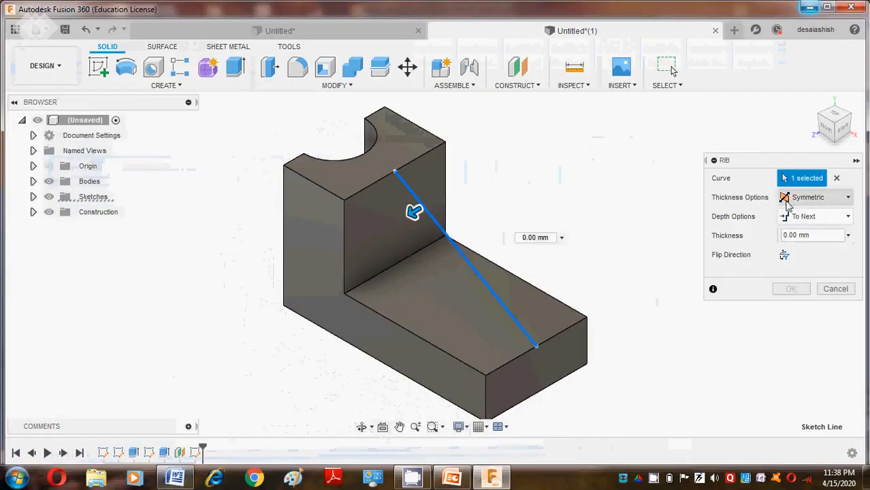
left_click(510, 238)
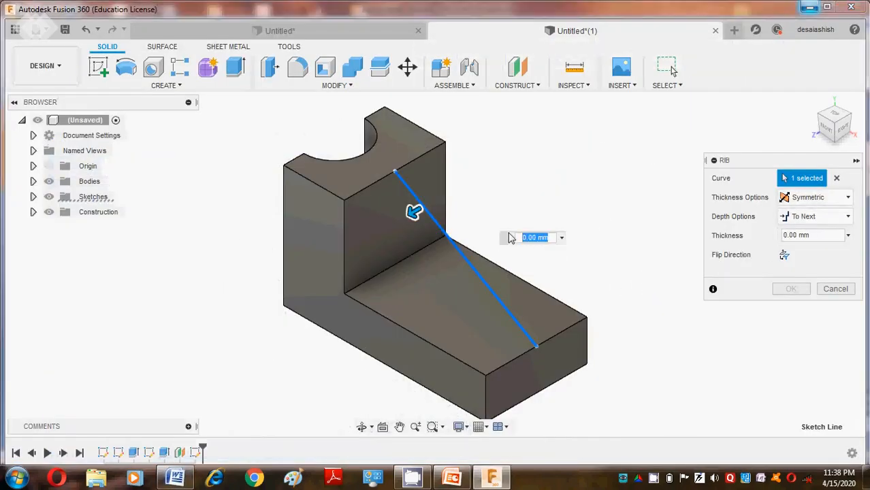
type("5")
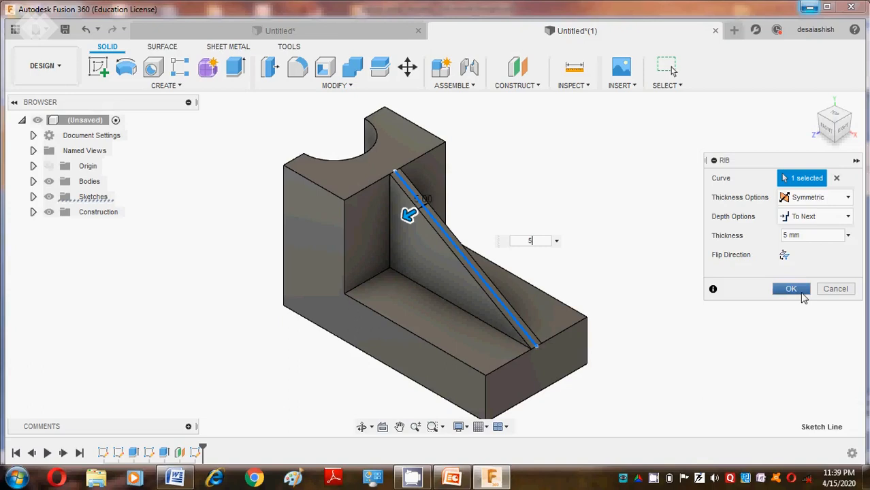
left_click(792, 289)
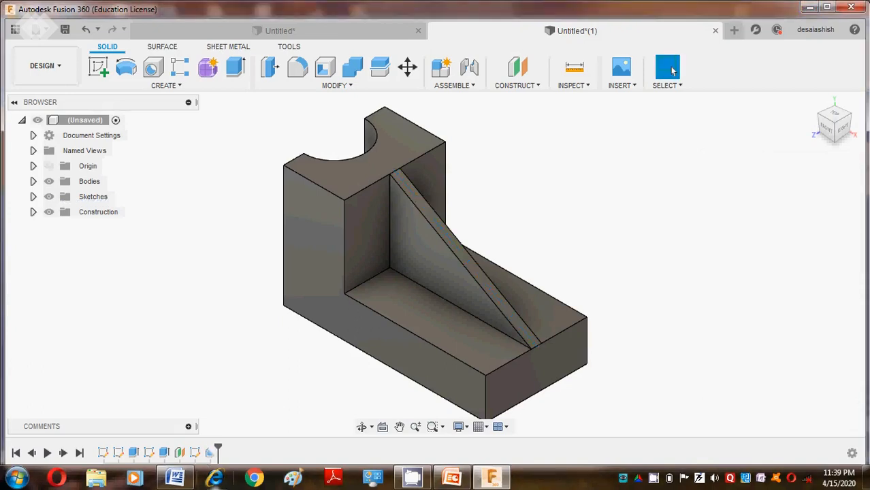
Consult the dovetail slot in the reference drawing and start a front-facing sketch on the L-shaped front face
left_click(175, 478)
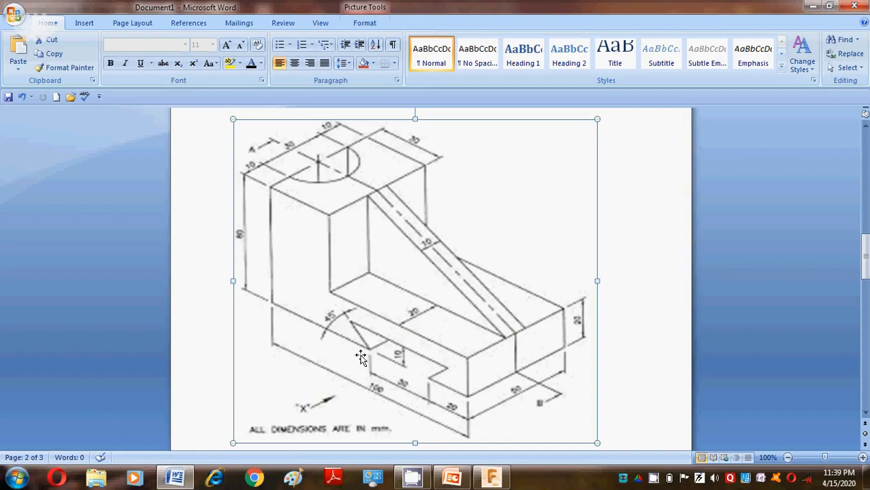
left_click(190, 476)
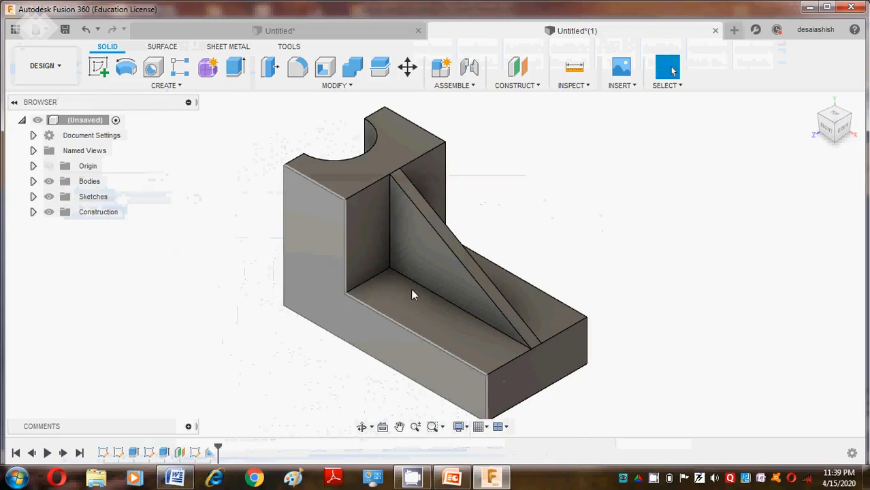
left_click(98, 66)
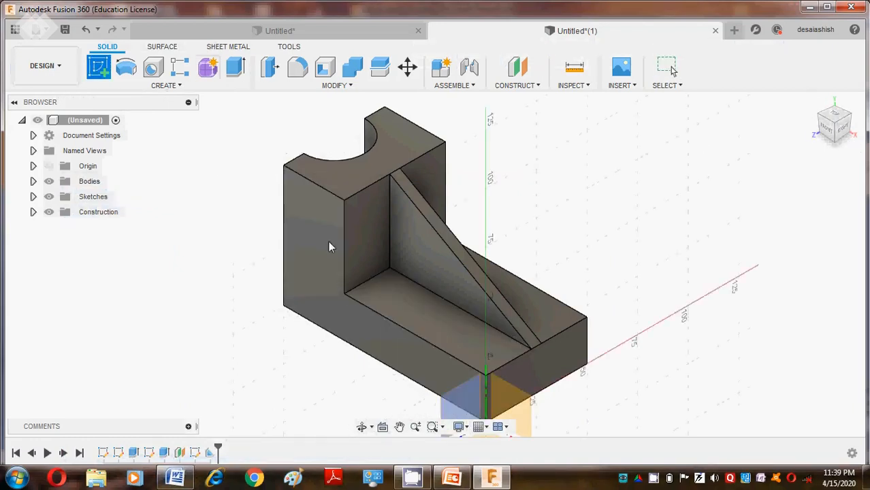
left_click(335, 305)
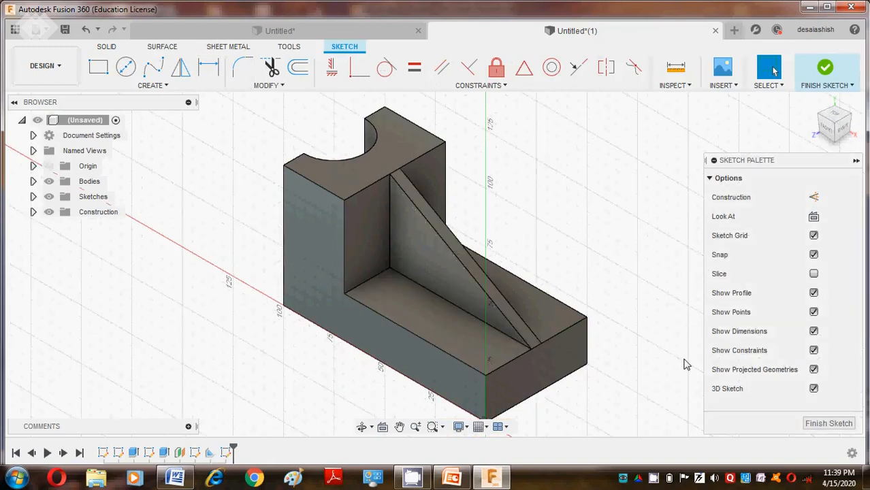
left_click(826, 129)
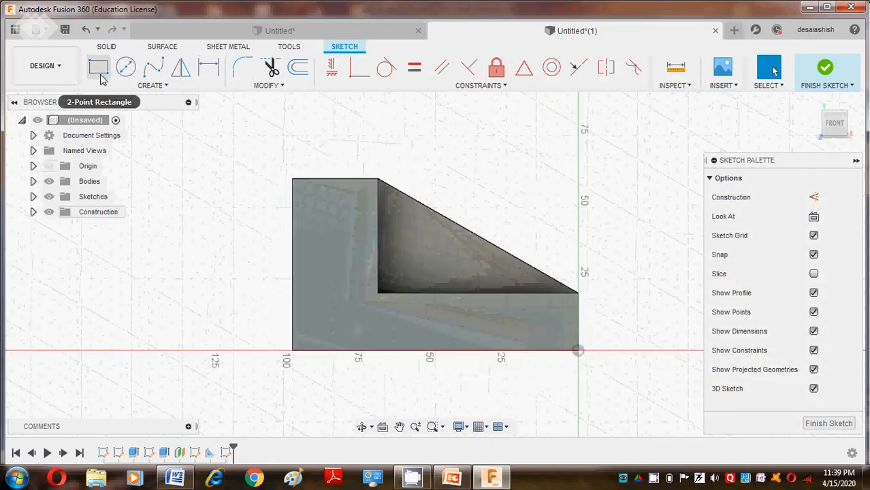
Sketch an open dovetail profile on the base's bottom edge with 45° sides and a top line about 43 mm long
left_click(122, 87)
left_click(109, 101)
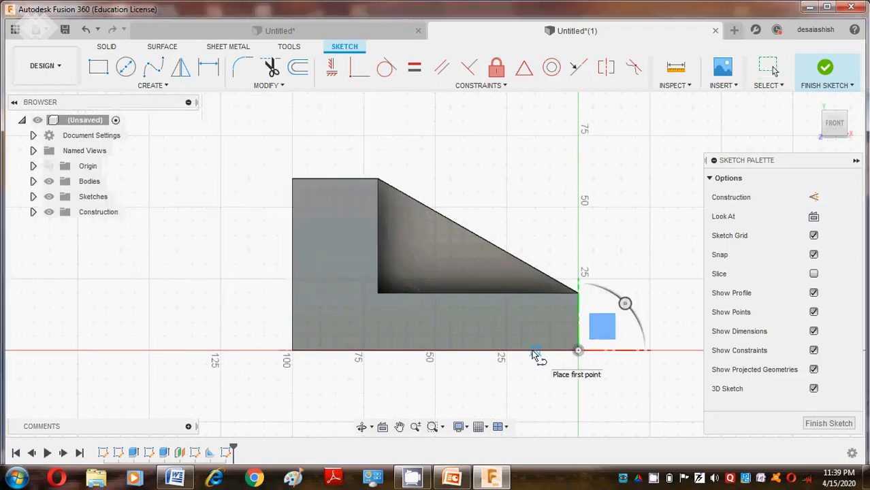
left_click(529, 351)
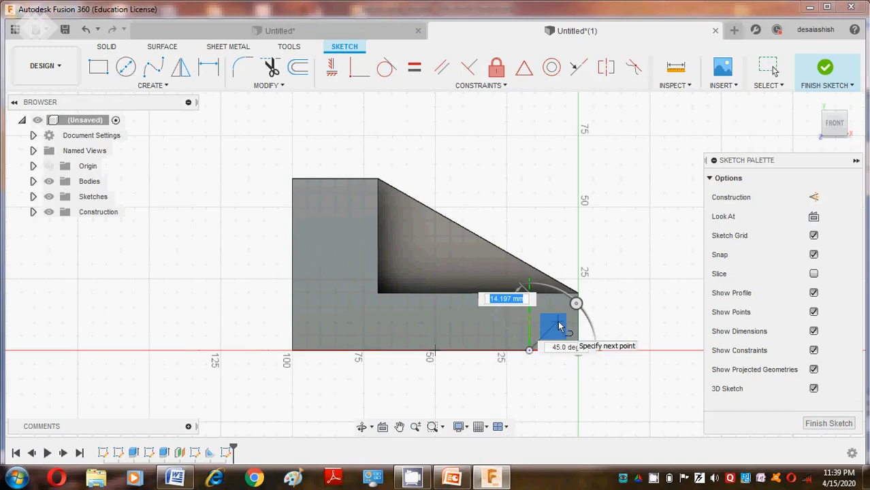
left_click(557, 321)
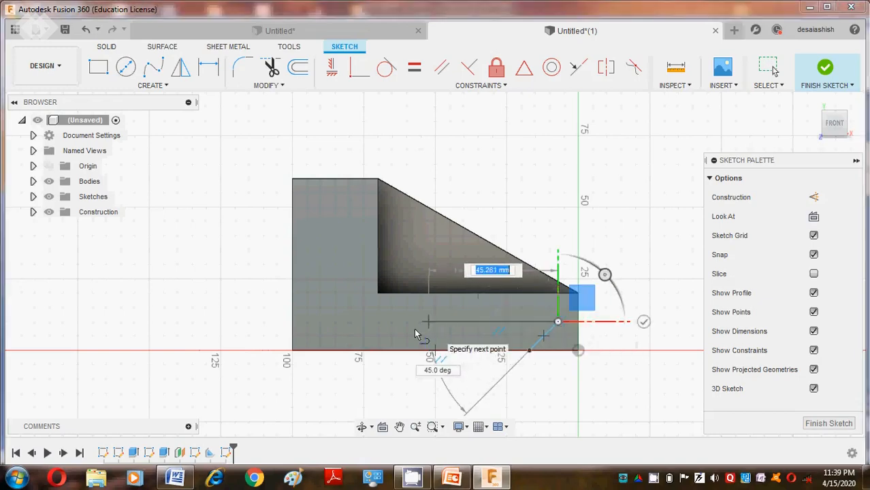
left_click(183, 480)
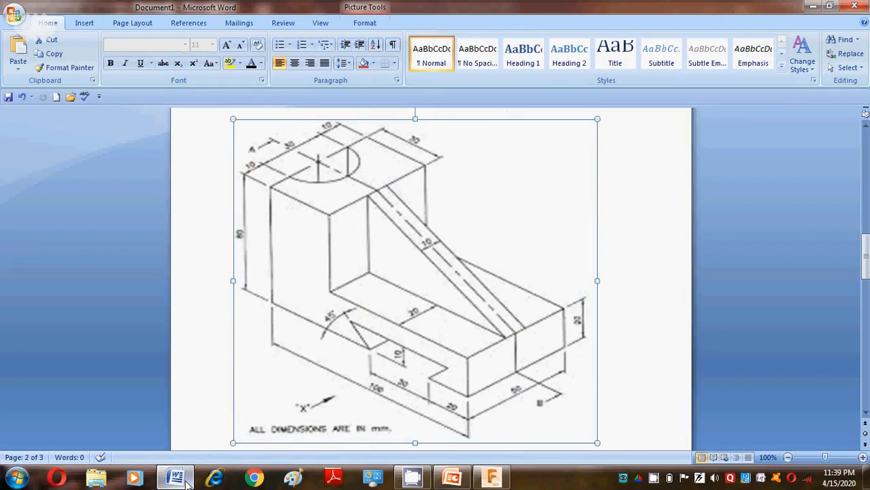
left_click(187, 482)
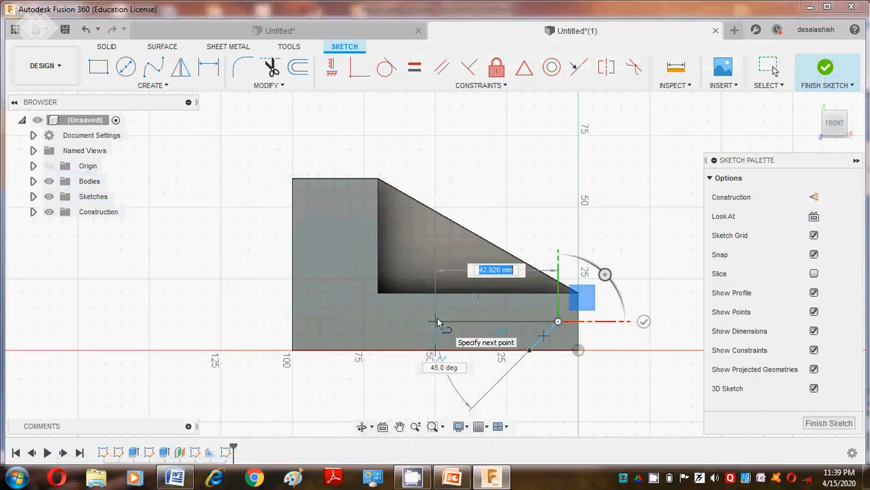
left_click(437, 322)
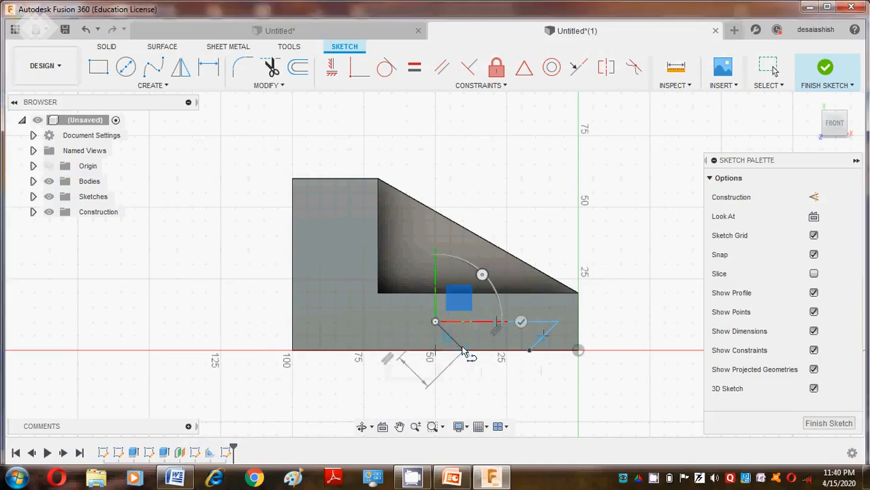
left_click(464, 350)
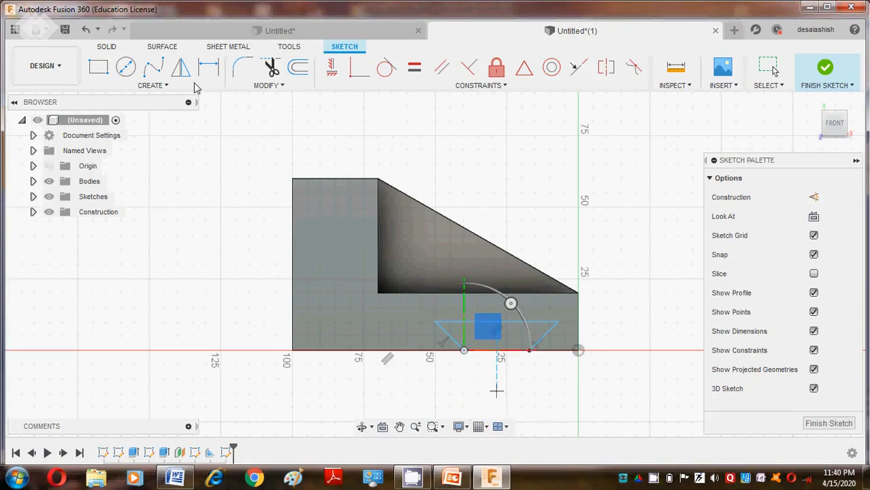
key("Escape")
Dimension the distance from the base's outer lower corner to the dovetail's nearest bottom endpoint and set it to 20 mm
left_click(210, 73)
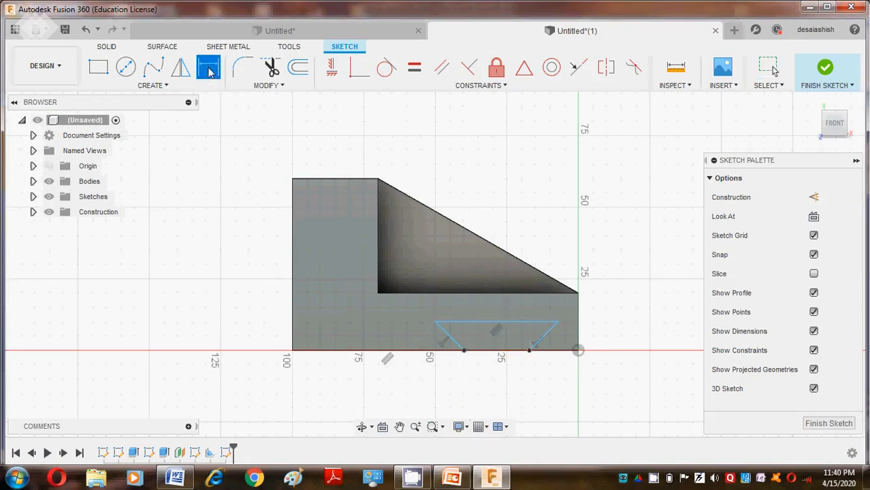
left_click(578, 350)
left_click(530, 351)
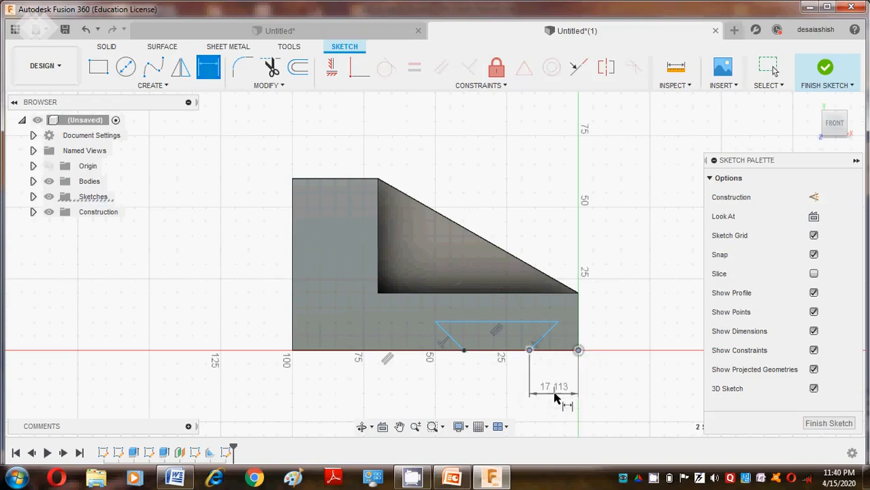
left_click(555, 396)
type("20")
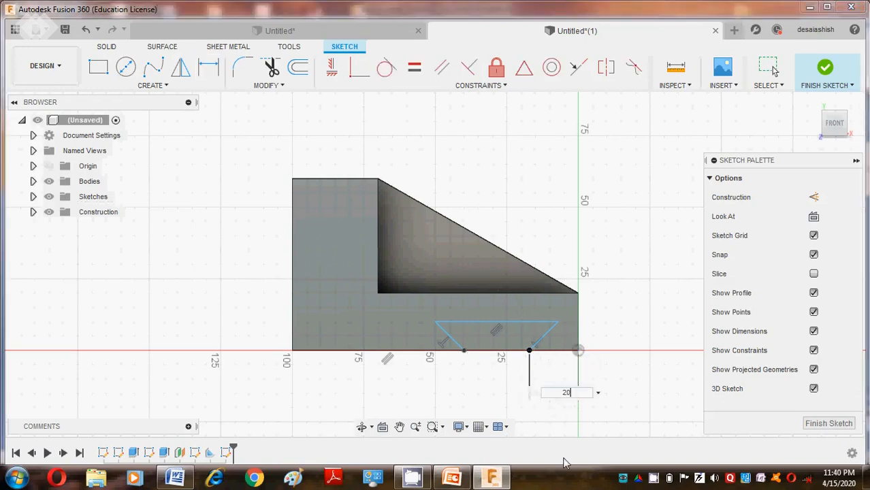
key("Return")
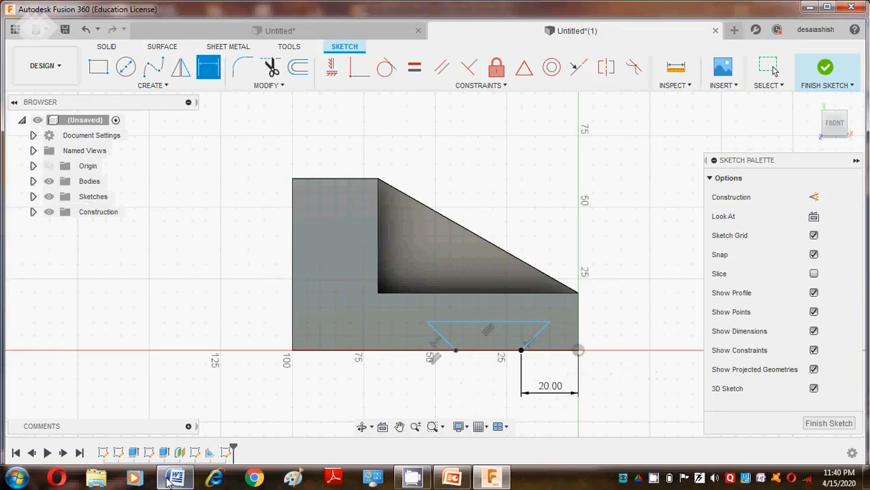
Check the slot width in the reference drawing and dimension the gap between the dovetail's two bottom endpoints as 30 mm
left_click(175, 478)
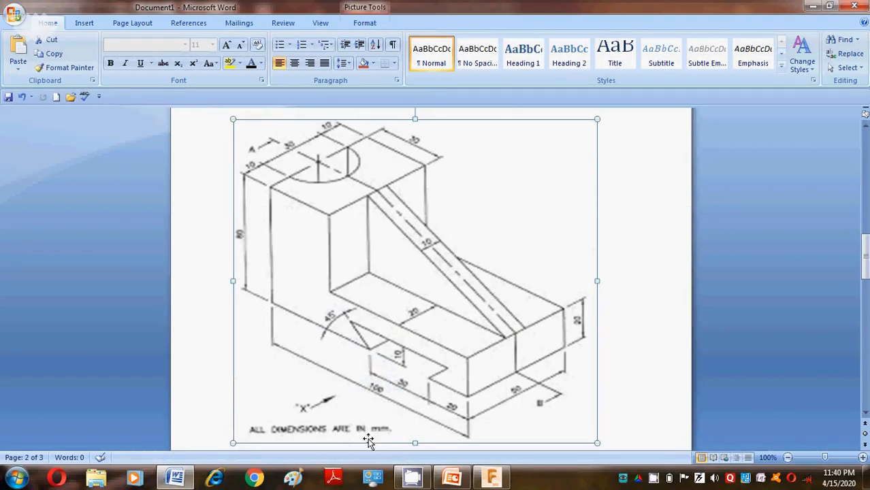
left_click(175, 478)
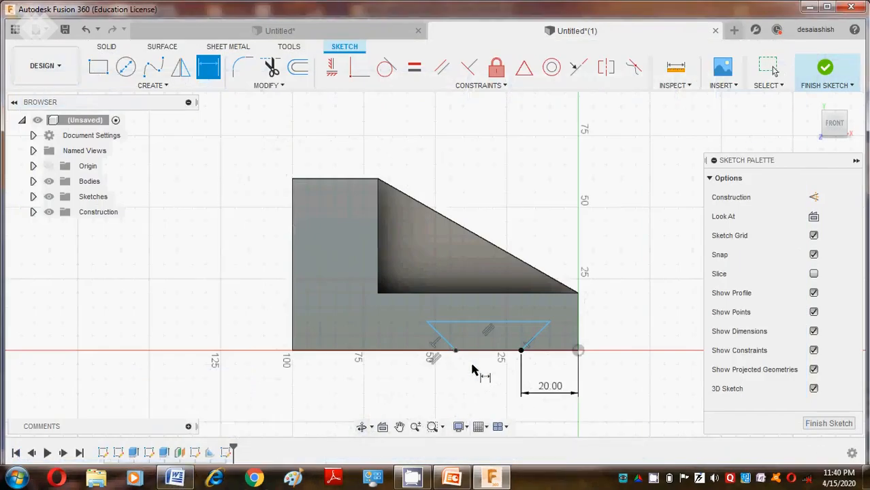
left_click(521, 351)
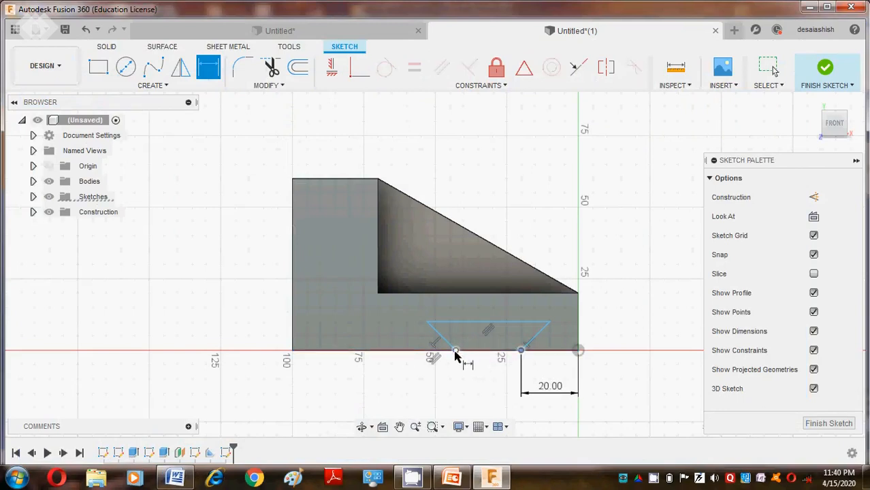
left_click(456, 351)
left_click(489, 402)
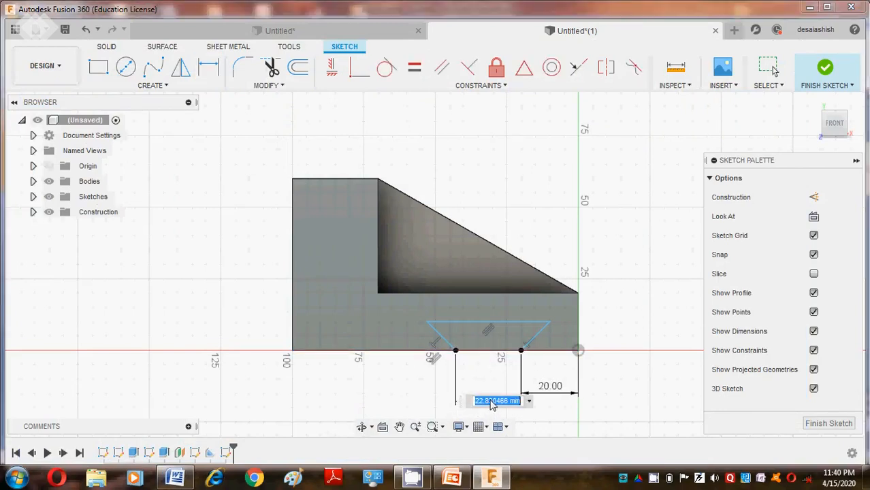
type("30")
key("Return")
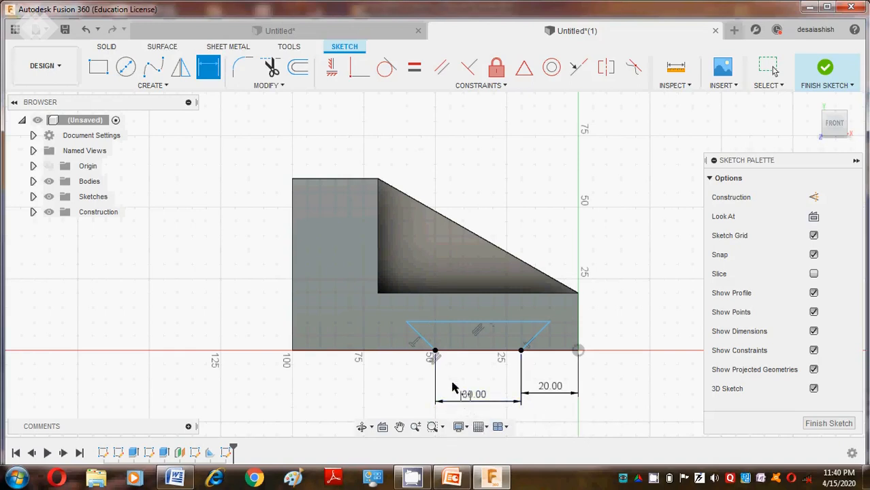
Check the slot depth in the reference drawing and dimension the dovetail's top line 10 mm above the base's bottom edge
left_click(174, 478)
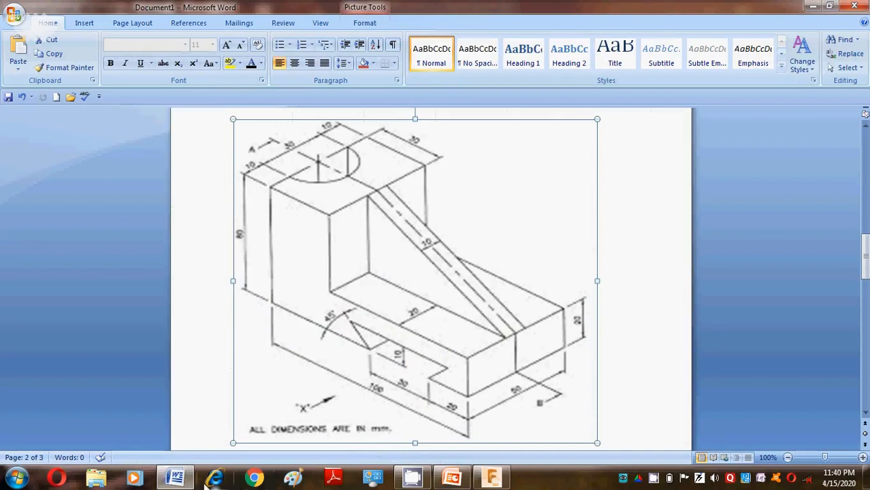
left_click(174, 478)
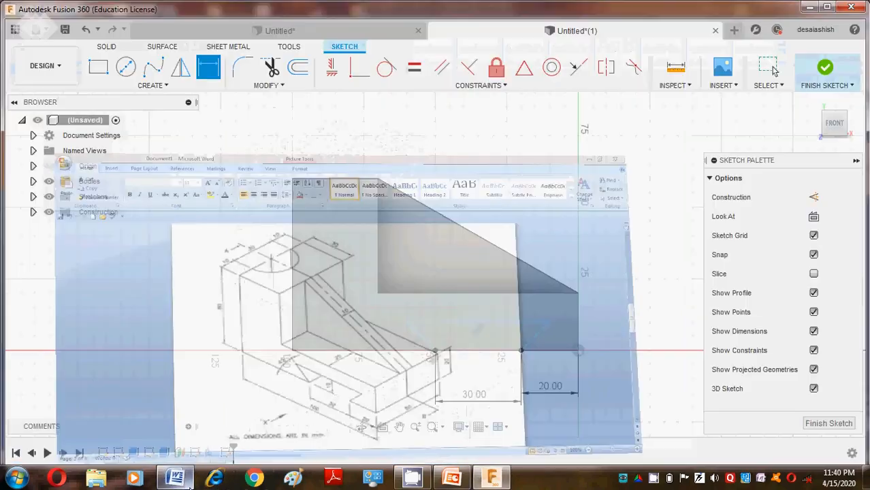
left_click(479, 323)
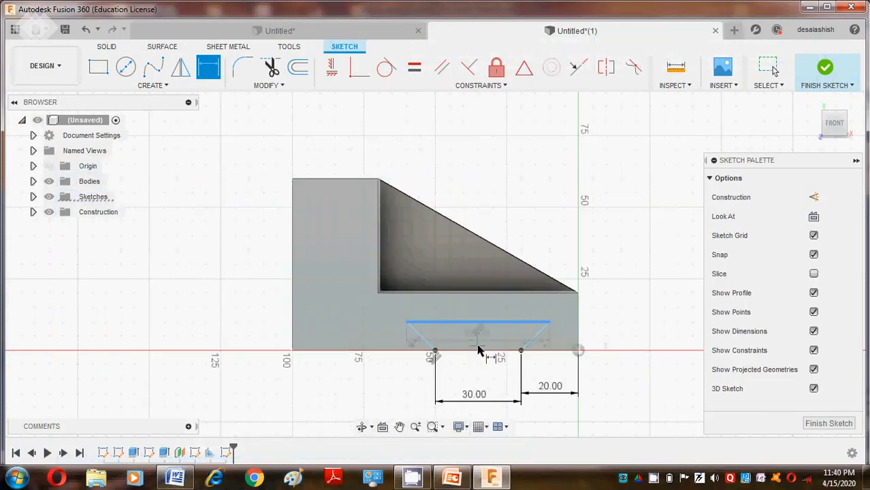
left_click(478, 353)
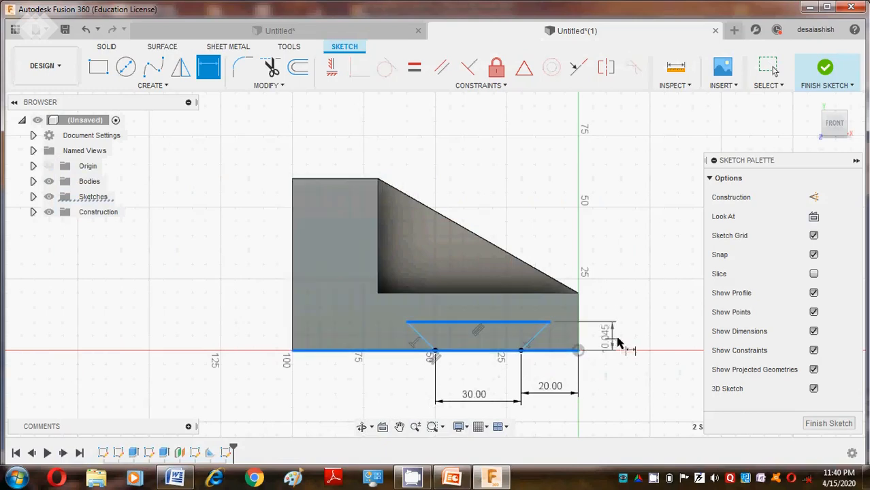
left_click(618, 335)
type("10")
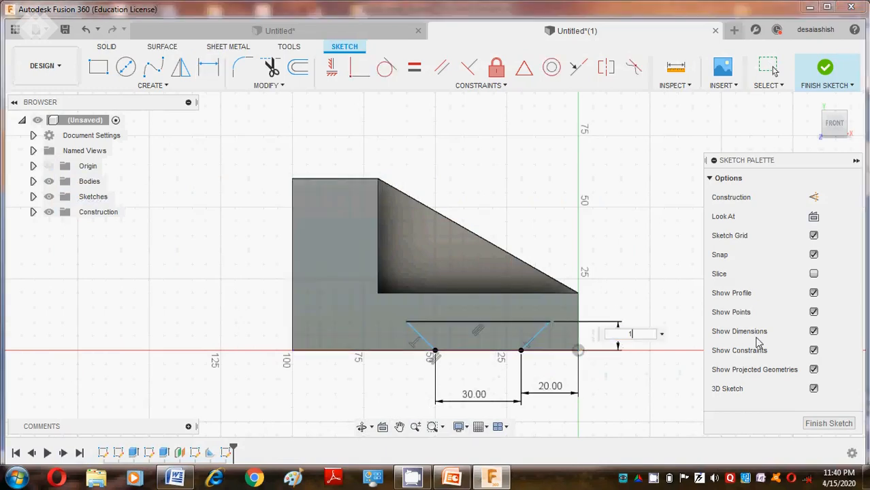
key("Return")
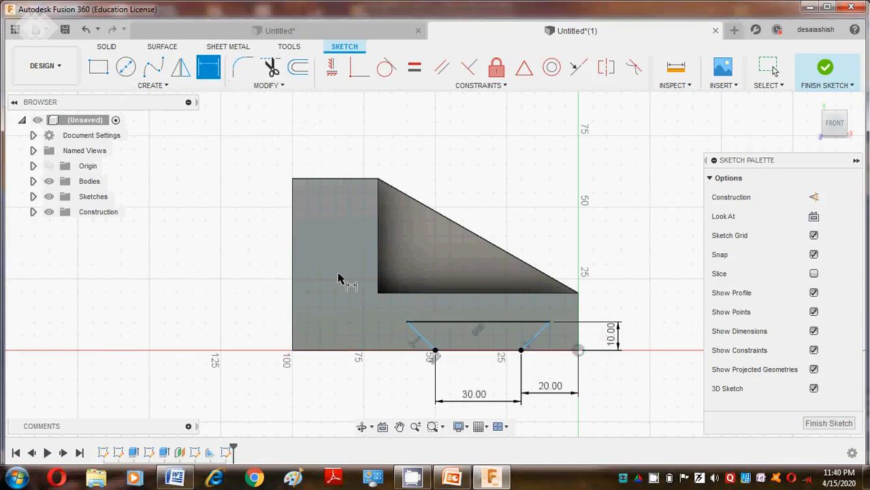
Dimension the inside angle between the base's bottom edge and the dovetail's slanted side nearest the upright, consulting the reference drawing
left_click(430, 348)
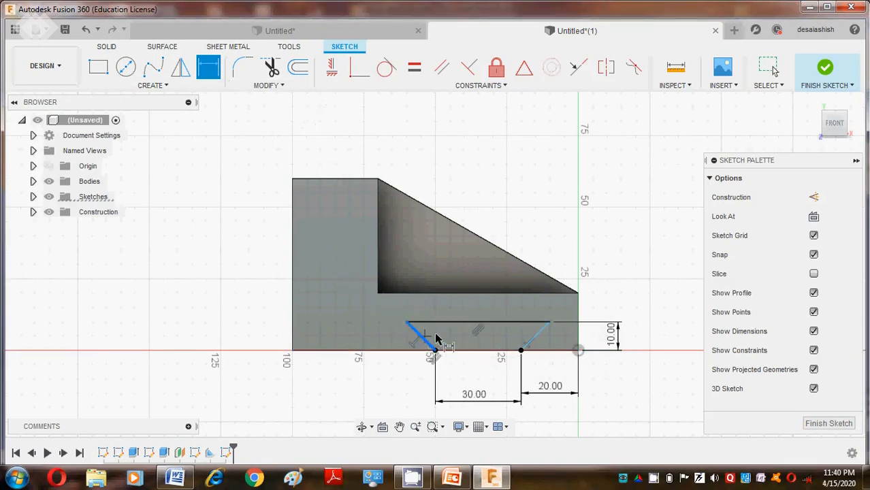
left_click(458, 322)
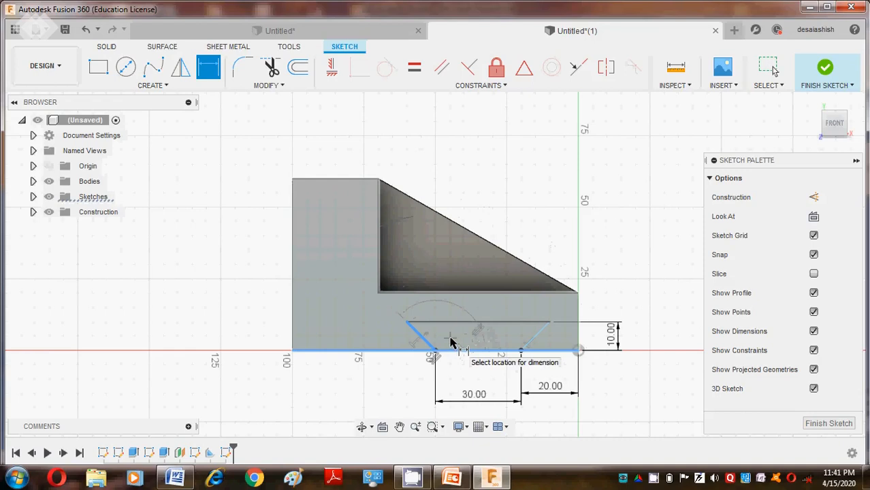
left_click(193, 482)
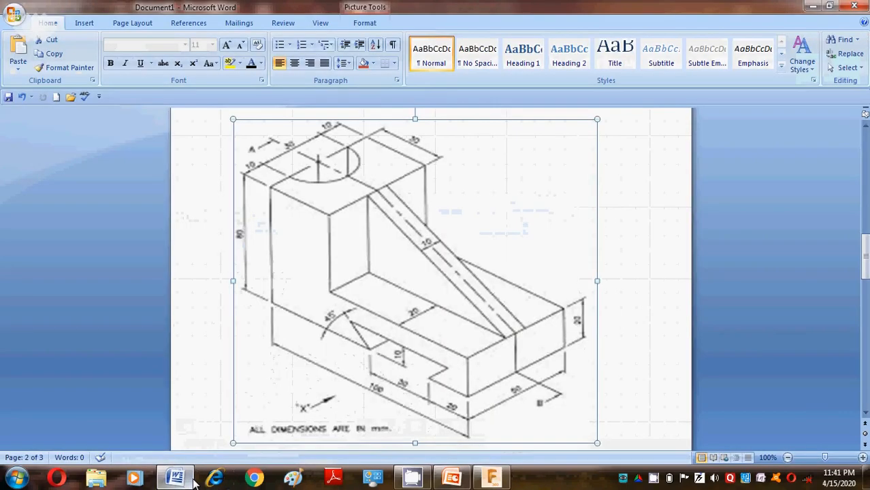
left_click(193, 483)
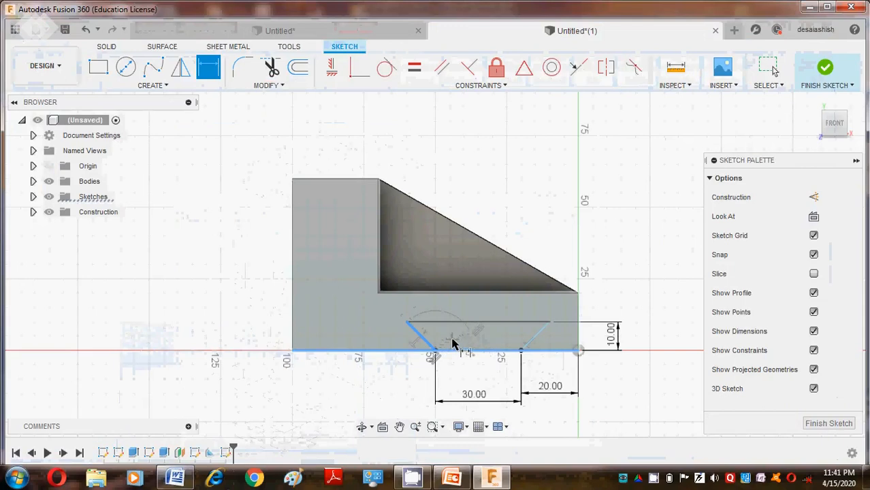
left_click(454, 345)
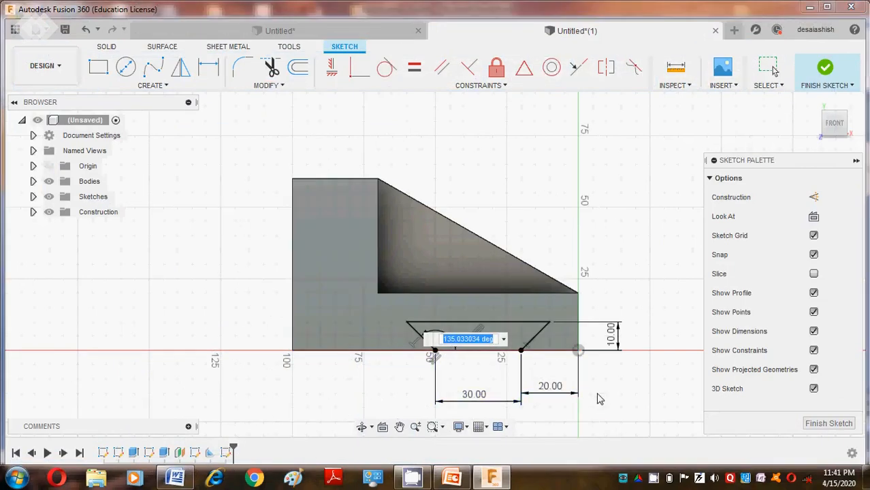
key("Return")
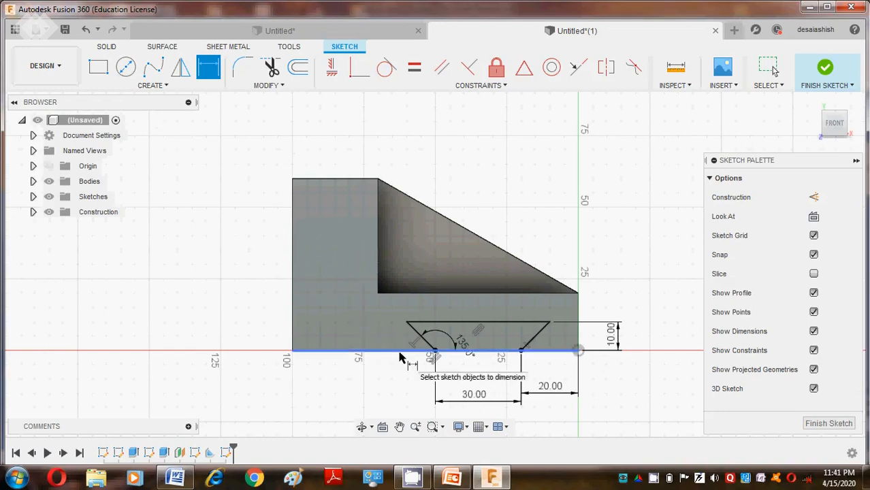
Add a driven dimension for the outside angle between the base's bottom edge and the slanted side nearest the upright
left_click(403, 351)
left_click(415, 335)
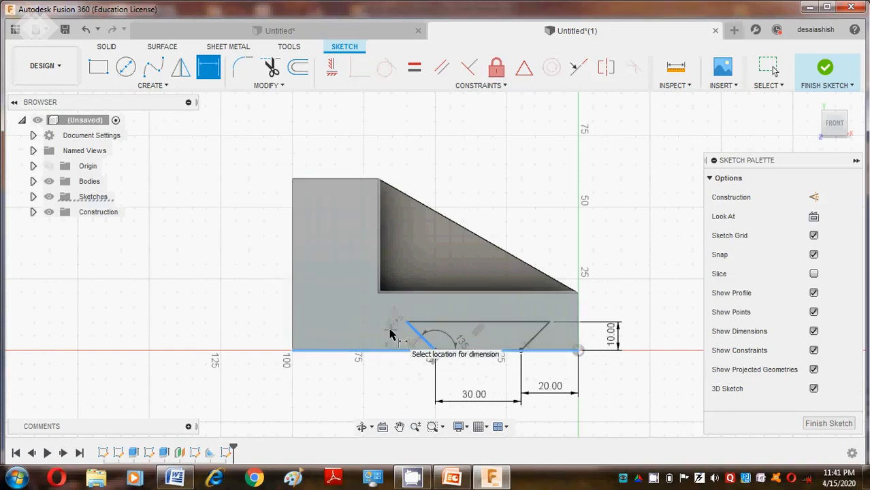
left_click(375, 333)
left_click(466, 237)
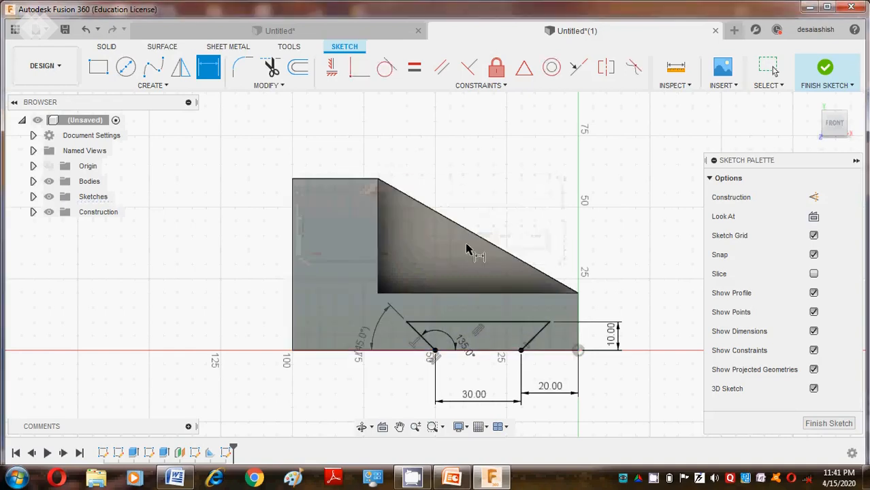
left_click(544, 351)
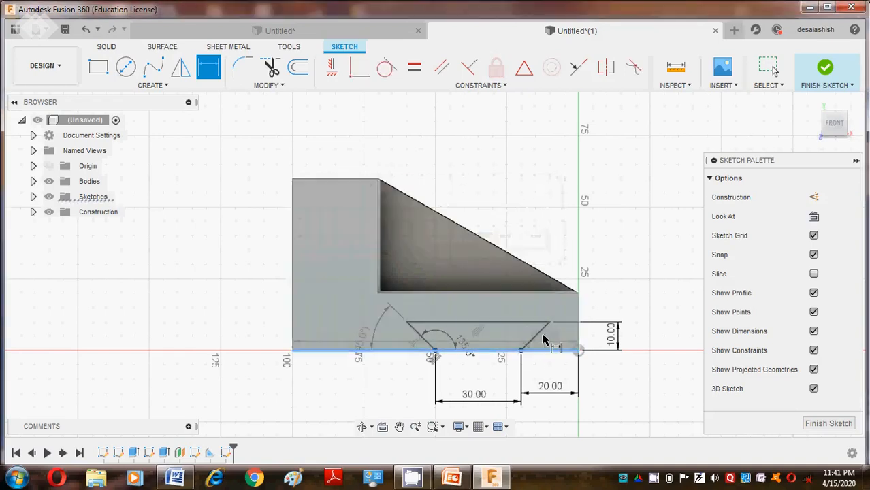
left_click(542, 338)
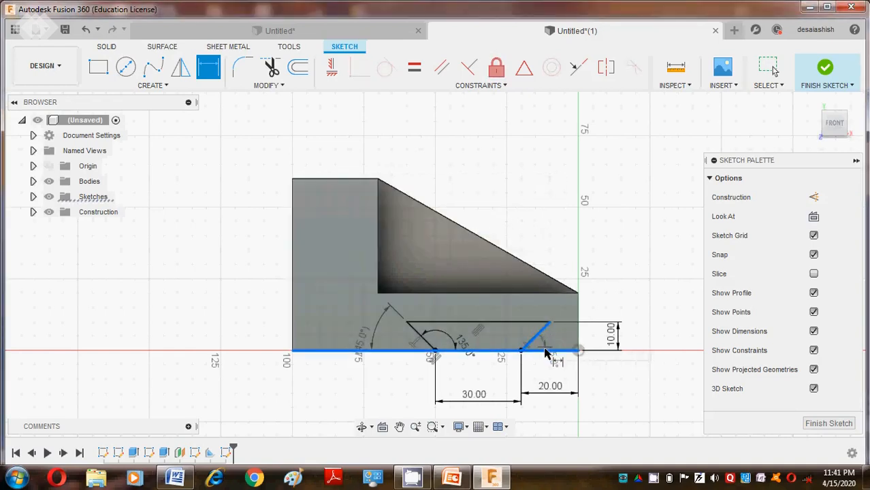
key("Escape")
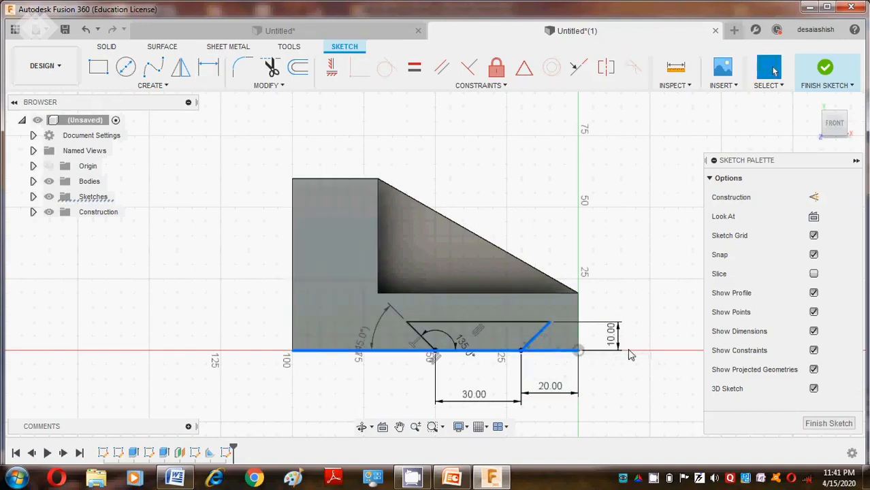
Finish the sketch and extrude the dovetail profile as a one-sided cut through the base with a distance of -125 mm
left_click(829, 424)
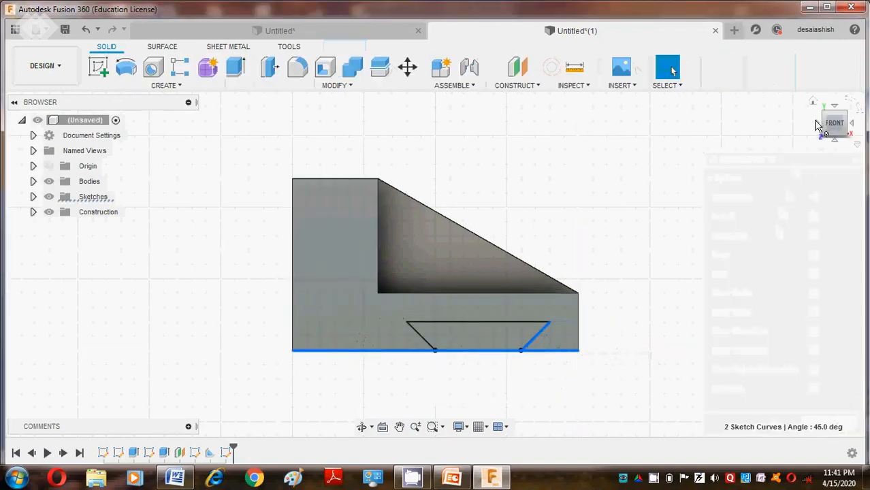
left_click(812, 104)
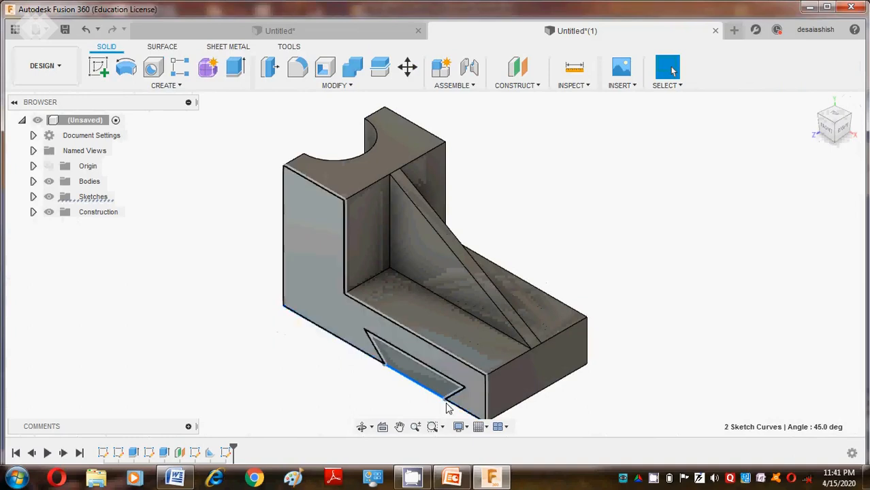
key("e")
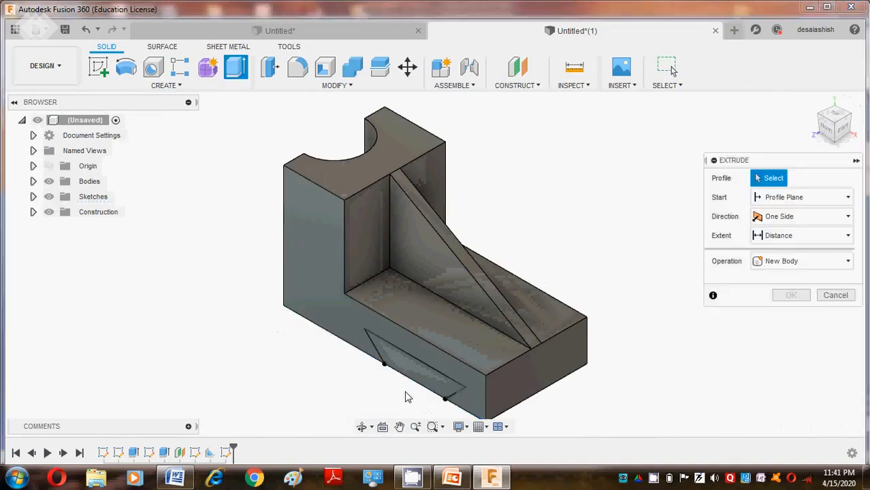
left_click(416, 383)
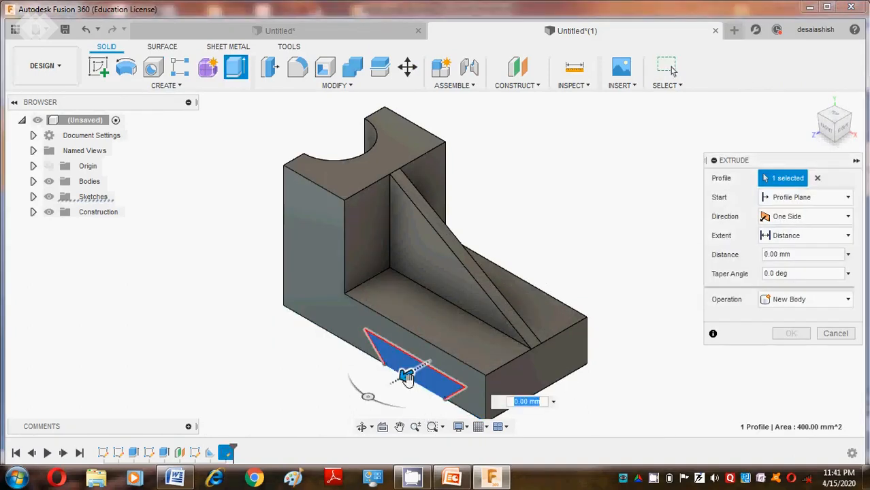
left_click_drag(399, 369, 676, 218)
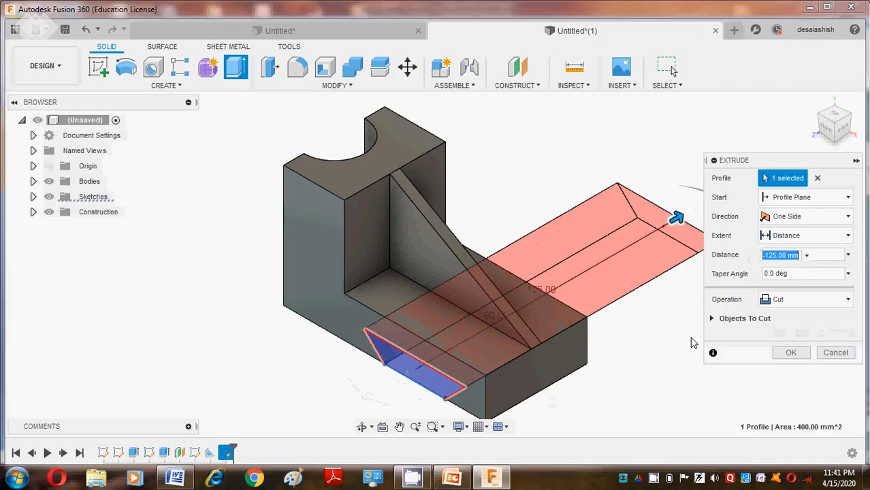
left_click(776, 358)
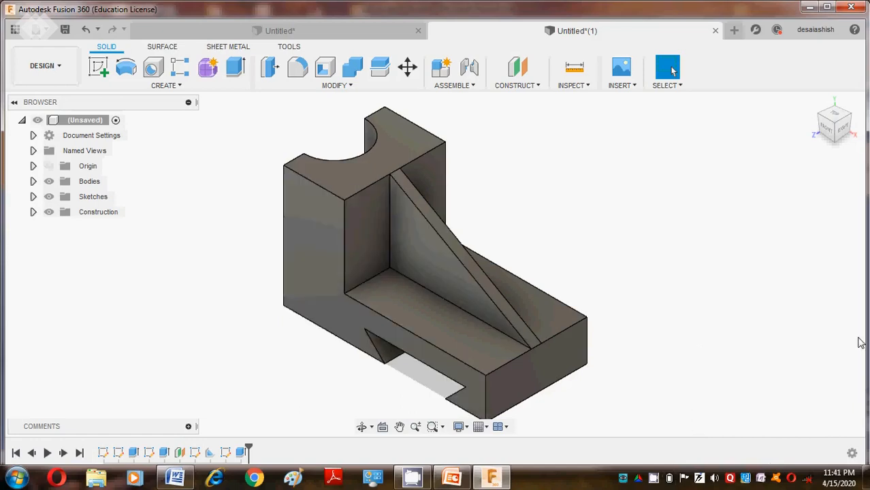
Apply the Paint - Enamel Glossy (Red) appearance to the whole bracket body
key("a")
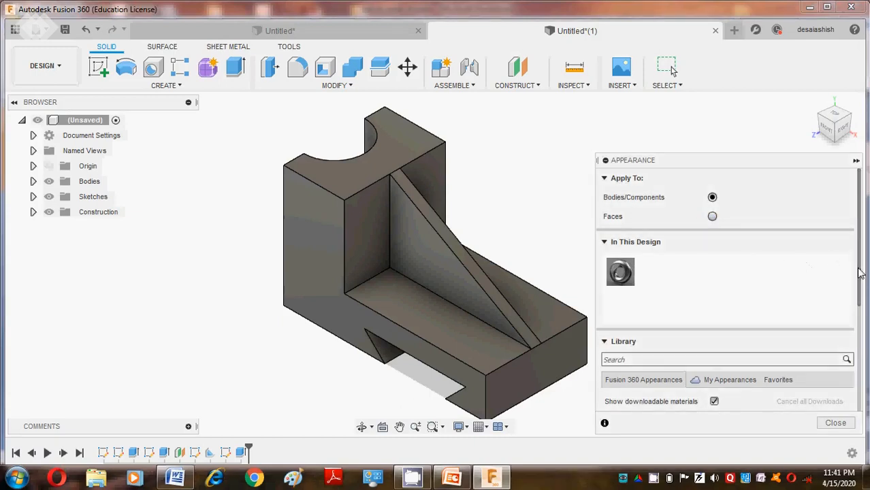
scroll(783, 306, "down", 5)
scroll(707, 356, "down", 3)
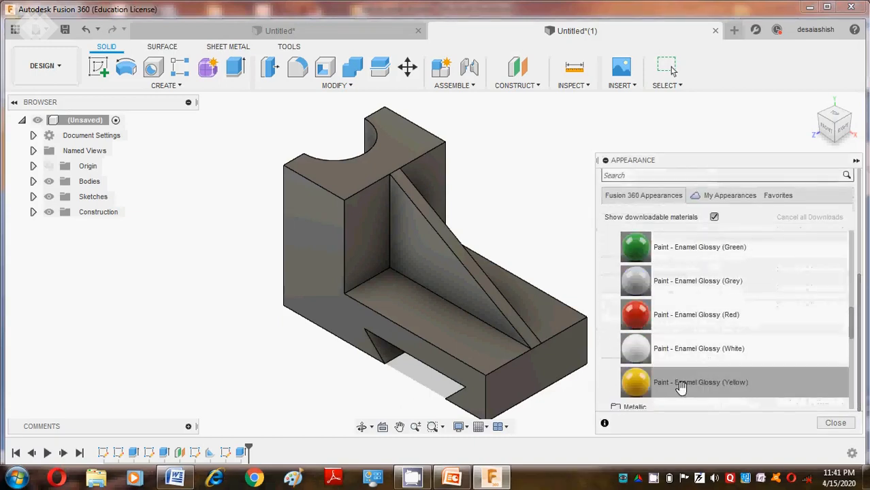
left_click_drag(681, 314, 395, 293)
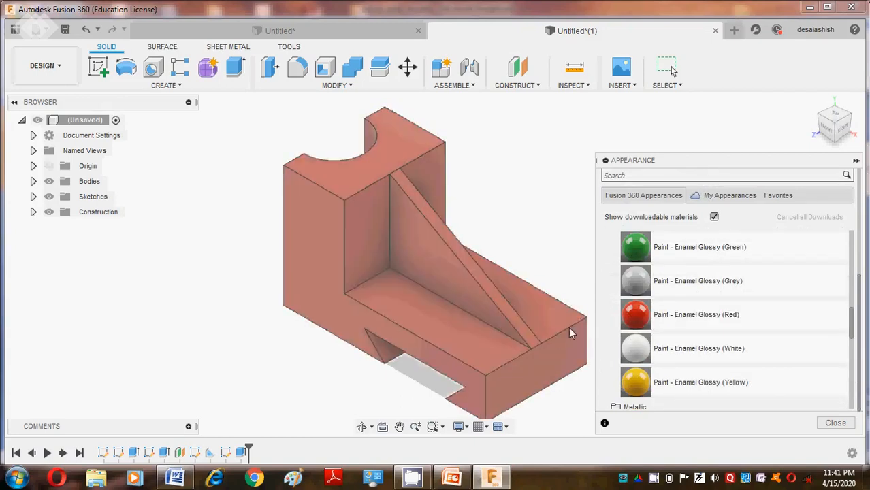
Apply the Cherry wood appearance to the whole bracket and Paint - Enamel Glossy (Red) to only the rib's sloping face
scroll(661, 350, "down", 5)
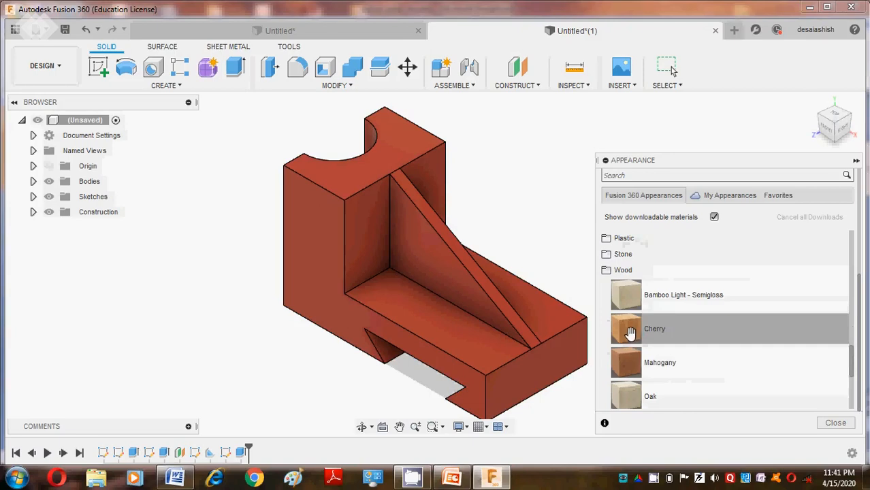
left_click_drag(627, 331, 419, 276)
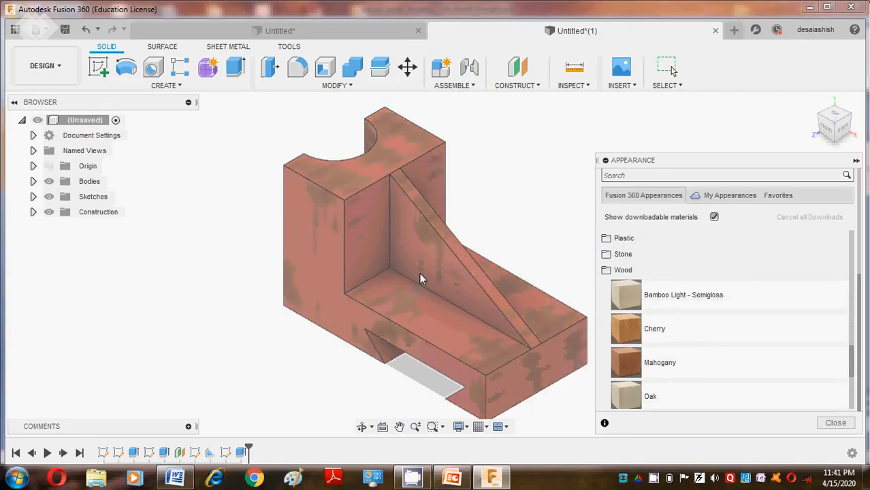
scroll(654, 301, "up", 5)
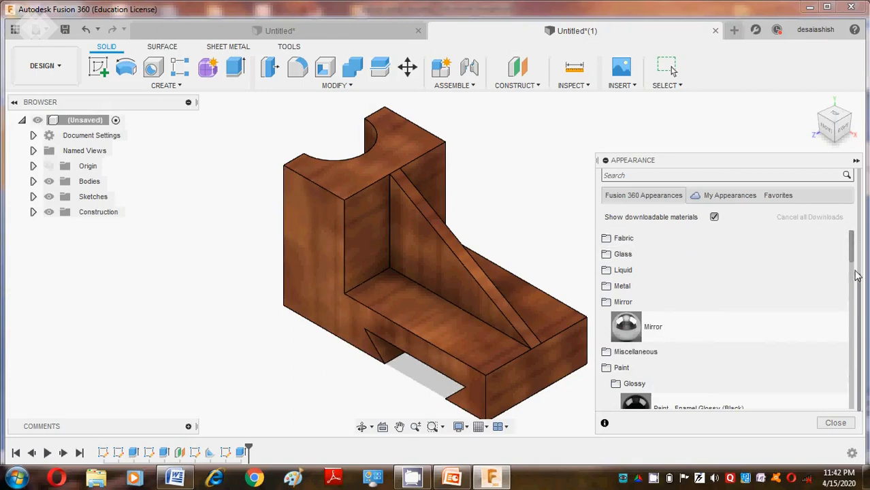
scroll(861, 277, "up", 3)
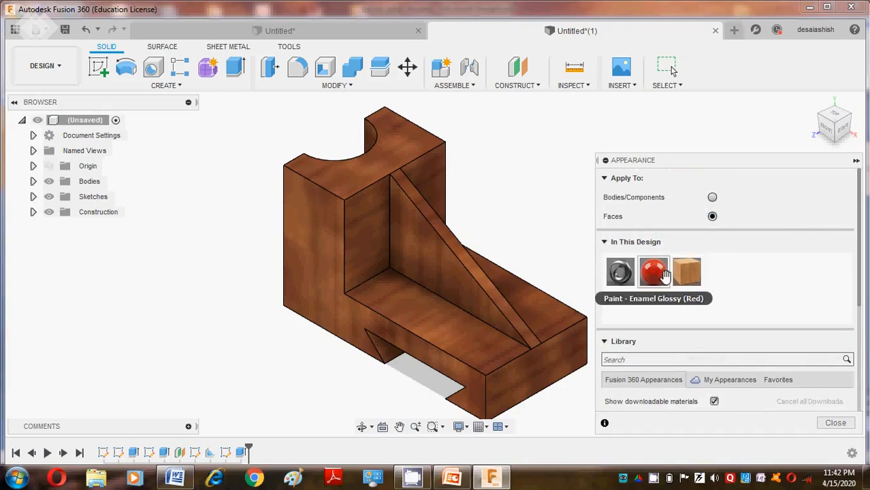
mouse_move(653, 274)
left_mouse_down()
mouse_move(491, 286)
mouse_move(477, 273)
left_mouse_up()
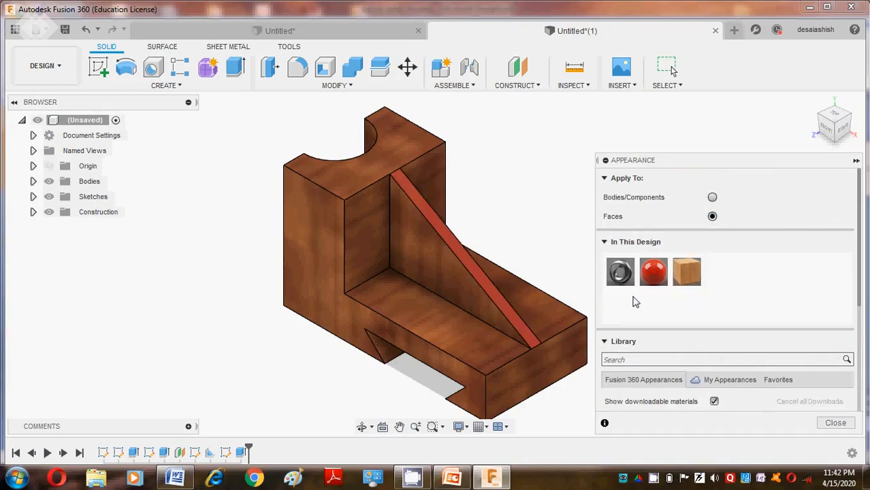
Apply Paint - Enamel Glossy (Blue) to the rib's triangular side face and the base's top face behind the rib
scroll(643, 320, "down", 5)
mouse_move(646, 349)
left_mouse_down()
mouse_move(394, 278)
mouse_move(425, 272)
left_mouse_up()
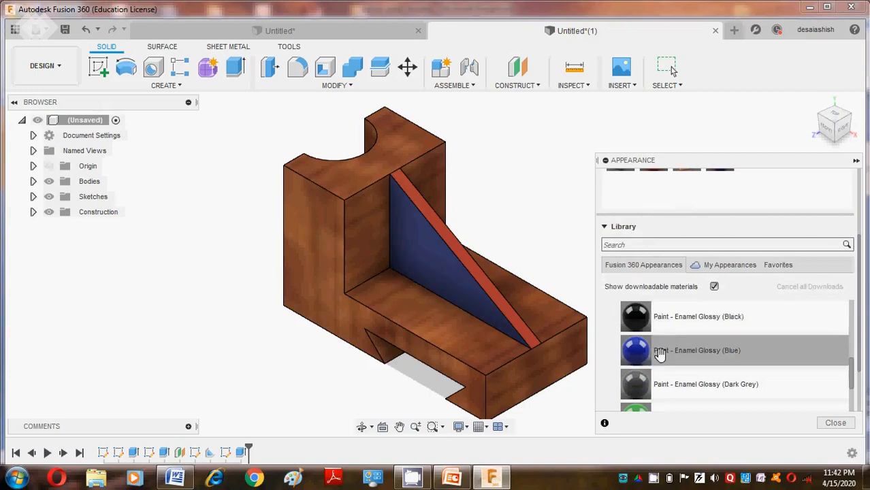
mouse_move(655, 350)
left_mouse_down()
mouse_move(618, 353)
mouse_move(553, 327)
left_mouse_up()
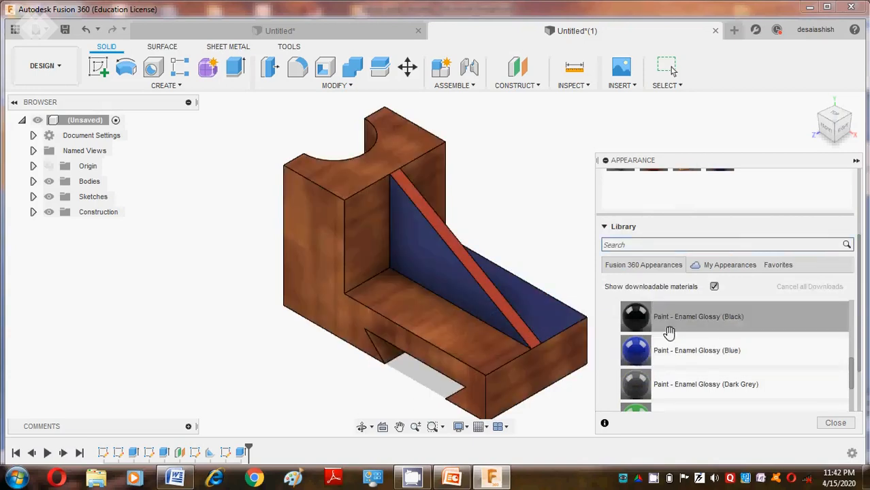
Apply Paint - Enamel Glossy (Green) to the base's top face in front of the rib and (Yellow) to the upright's two inner faces
left_click_drag(633, 407, 485, 338)
scroll(716, 370, "down", 3)
scroll(716, 370, "down", 2)
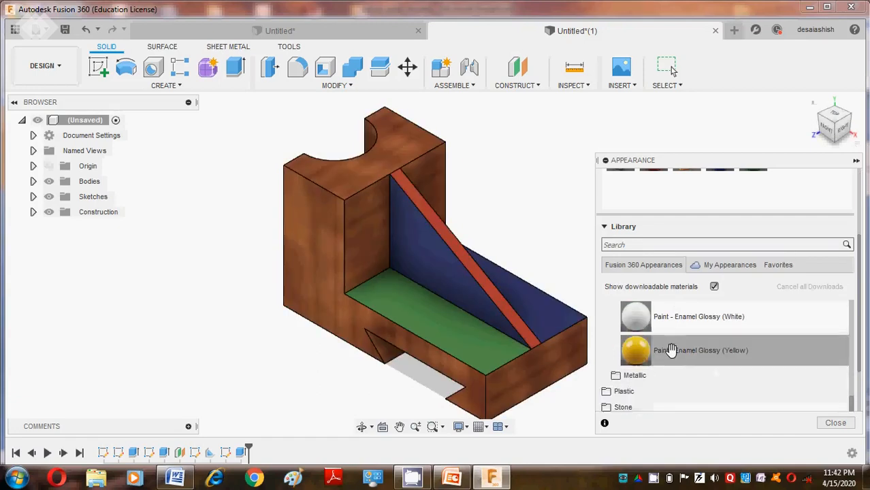
left_click_drag(639, 349, 361, 224)
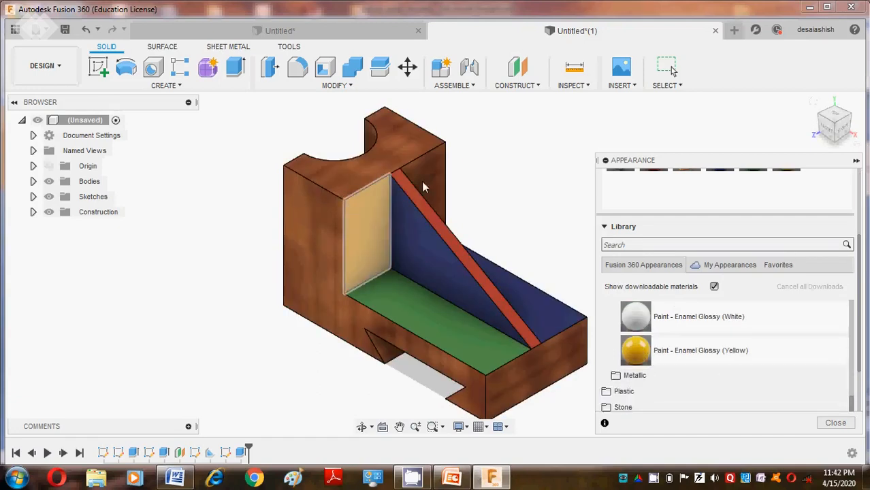
left_click_drag(634, 327, 450, 169)
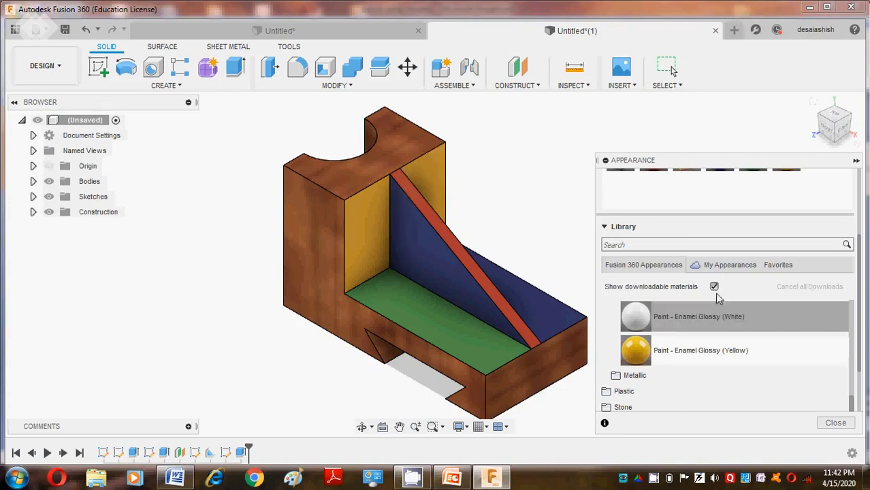
left_click(835, 423)
scroll(540, 238, "up", 3)
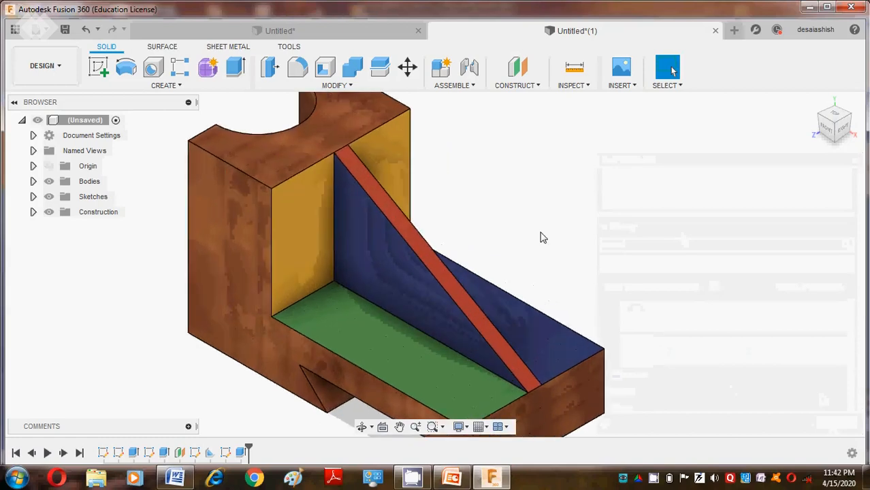
scroll(540, 238, "down", 3)
scroll(541, 241, "up", 3)
scroll(543, 246, "down", 3)
scroll(545, 246, "up", 2)
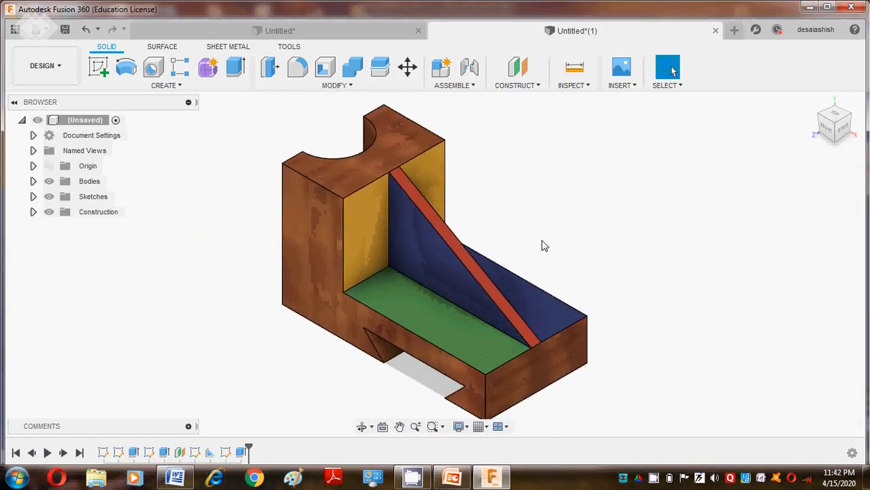
Create a new design and consult the Word document's drawing of the R20 arched block with its 100 by 50 base
left_click(734, 30)
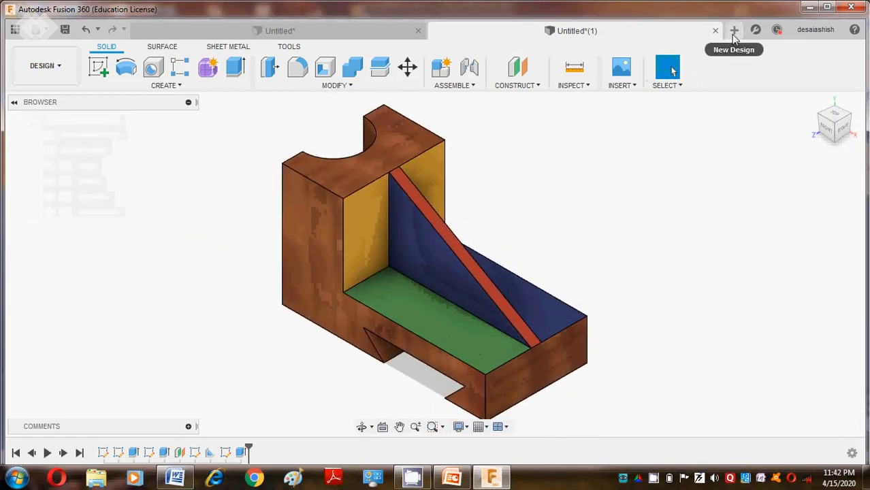
left_click(174, 476)
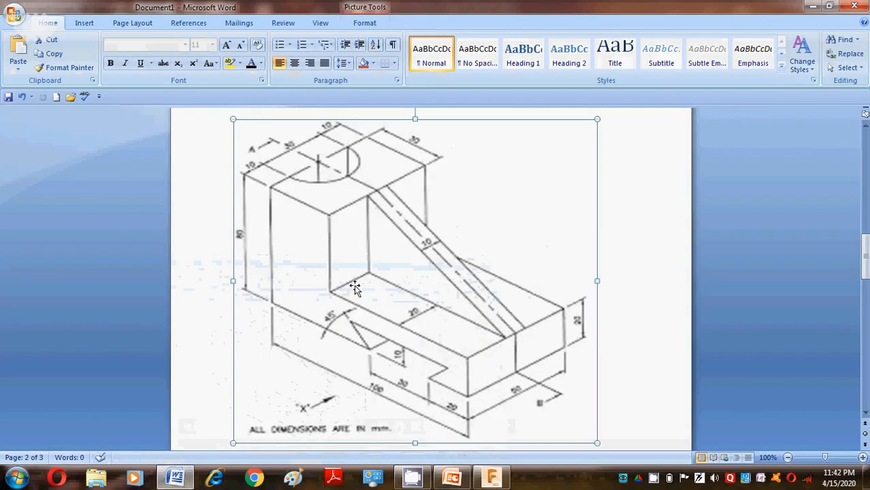
scroll(355, 285, "down", 10)
scroll(355, 285, "down", 5)
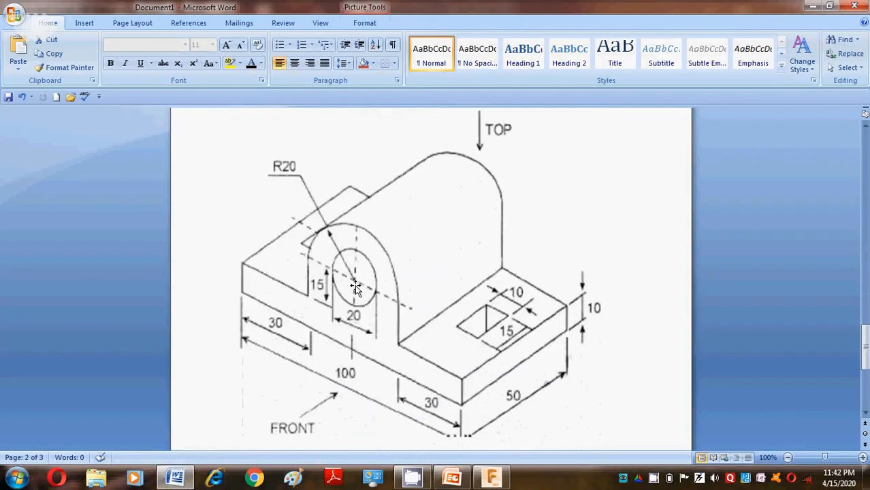
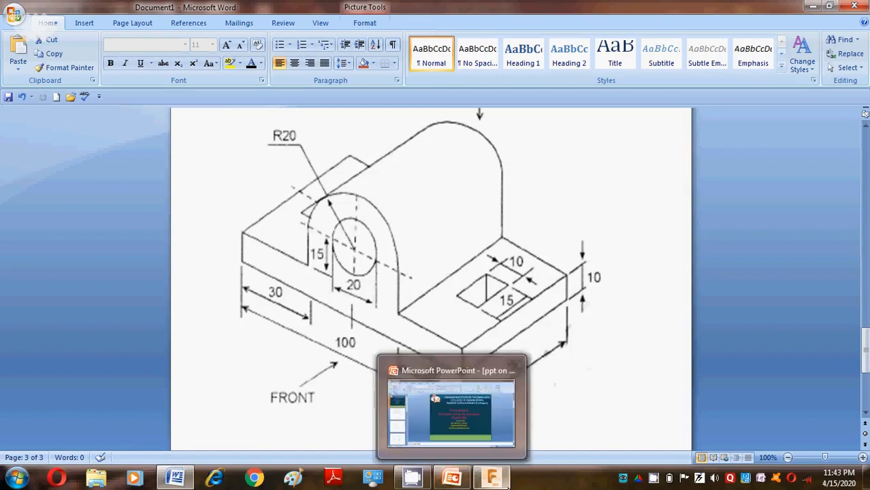
left_click(177, 478)
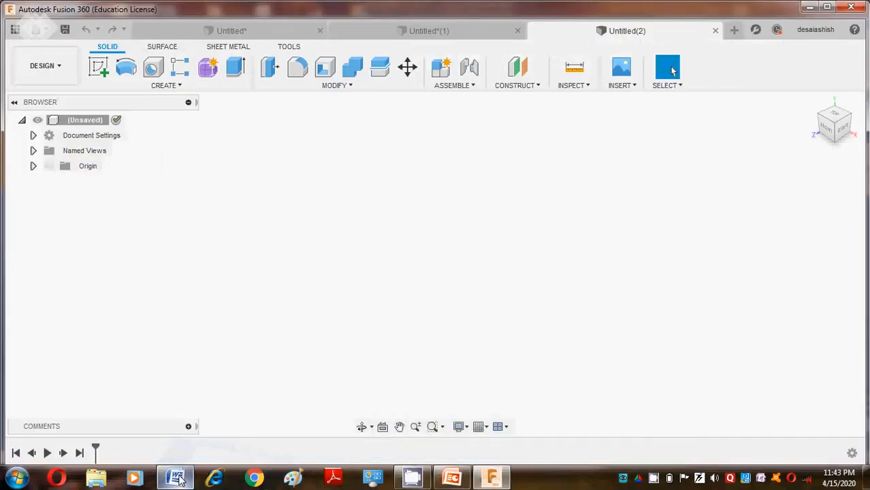
left_click(100, 70)
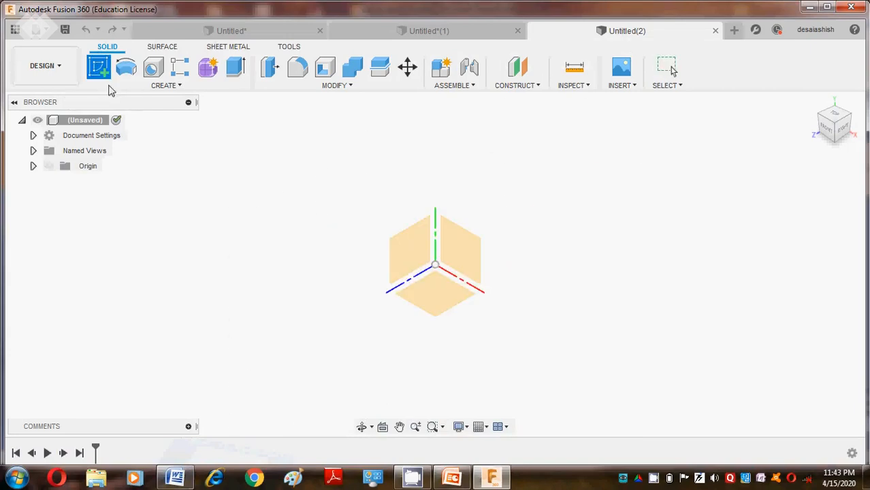
left_click(433, 301)
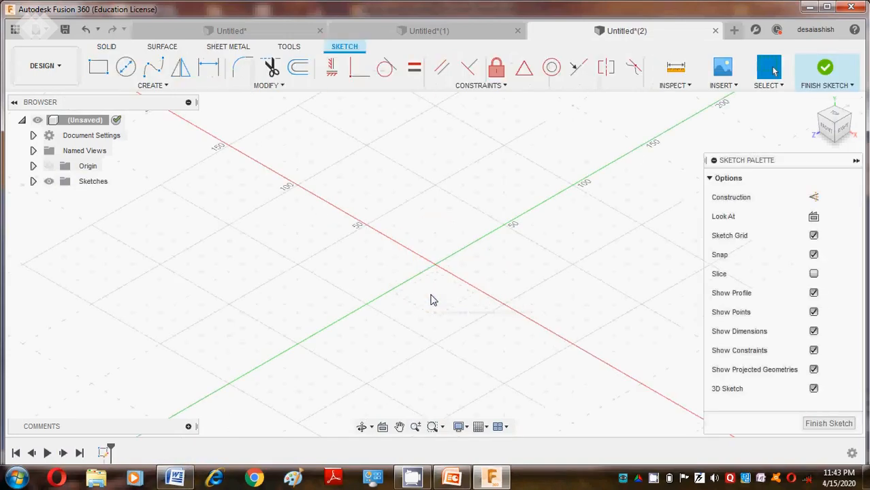
left_click(832, 119)
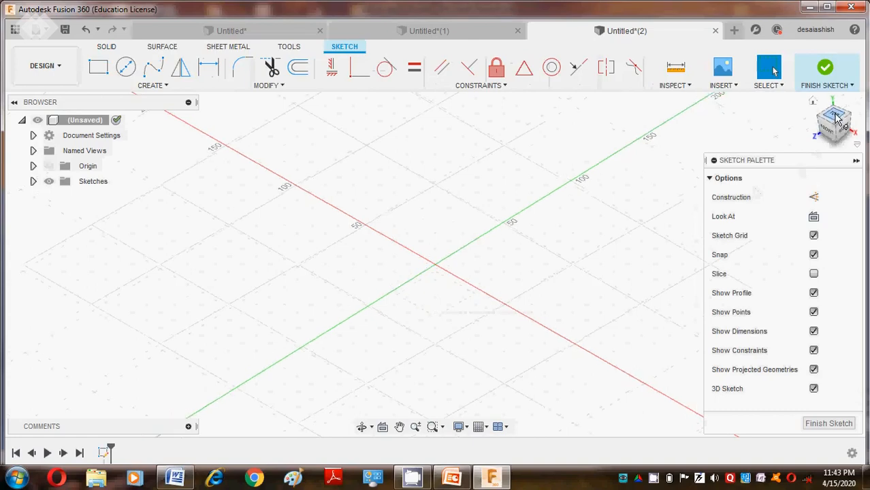
left_click(188, 481)
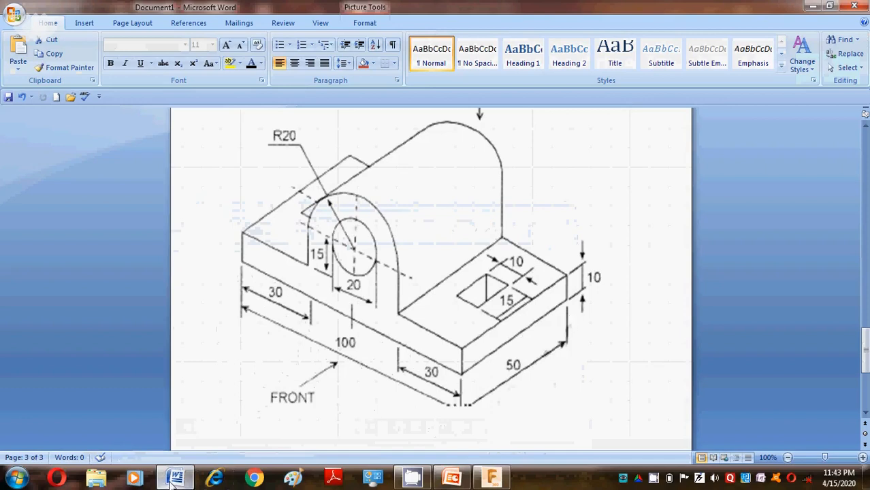
mouse_move(170, 481)
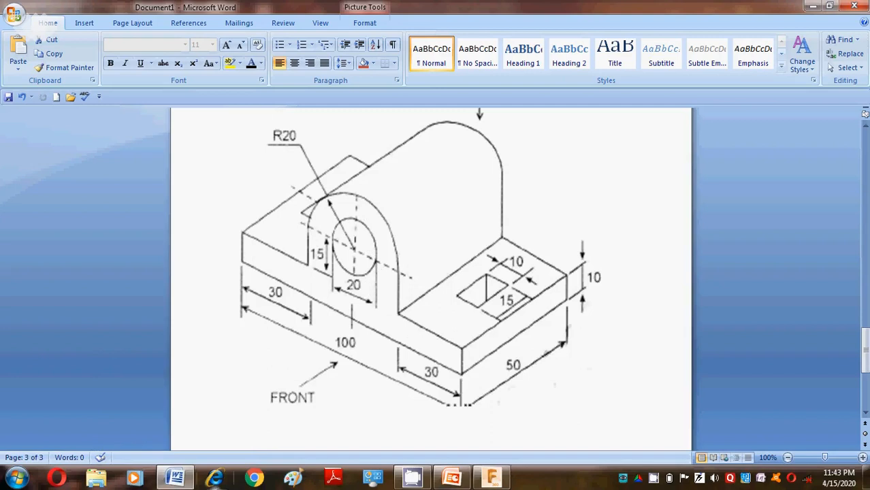
left_click(175, 478)
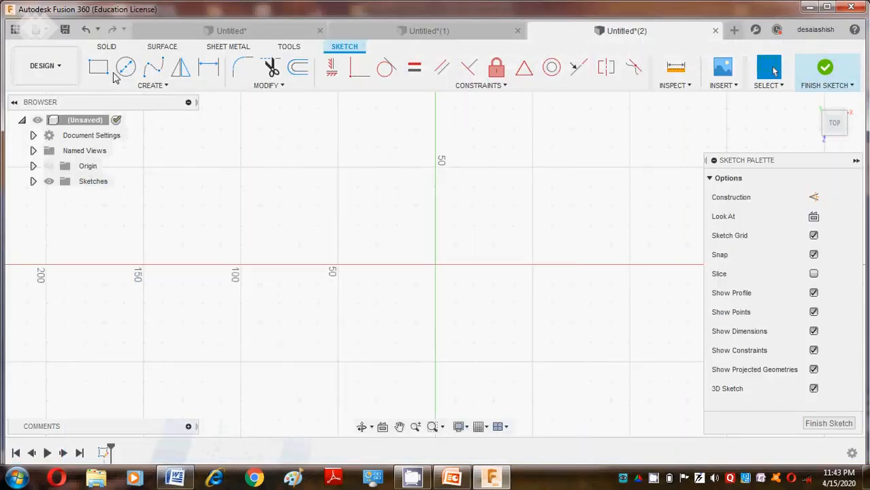
mouse_move(823, 109)
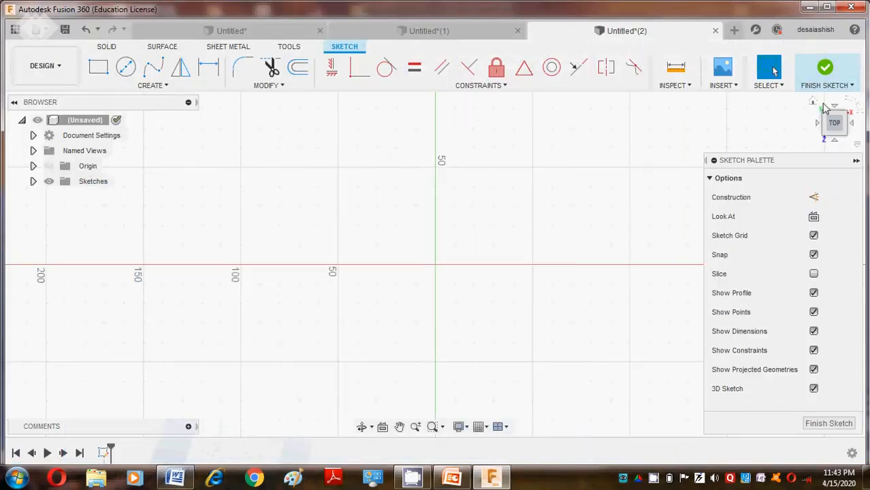
left_click(835, 424)
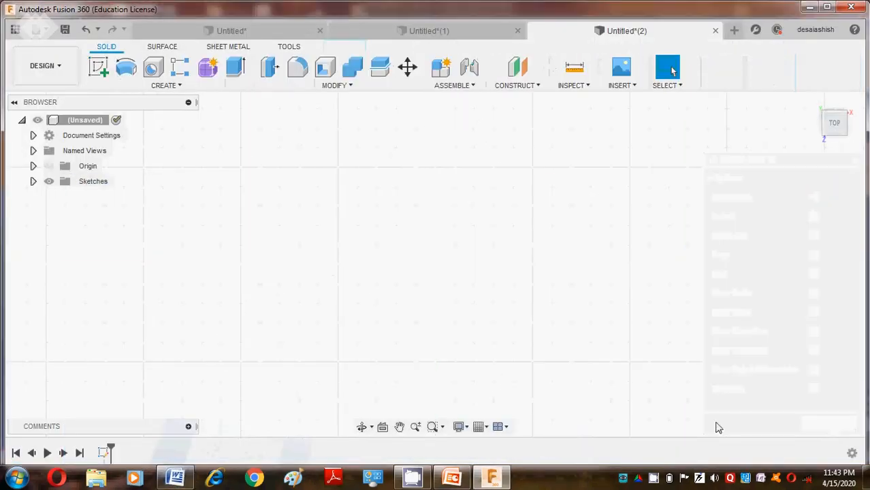
Start a new sketch on the vertical front plane from the home view, checking the reference drawing for the part's front orientation
left_click(98, 66)
left_click(446, 276)
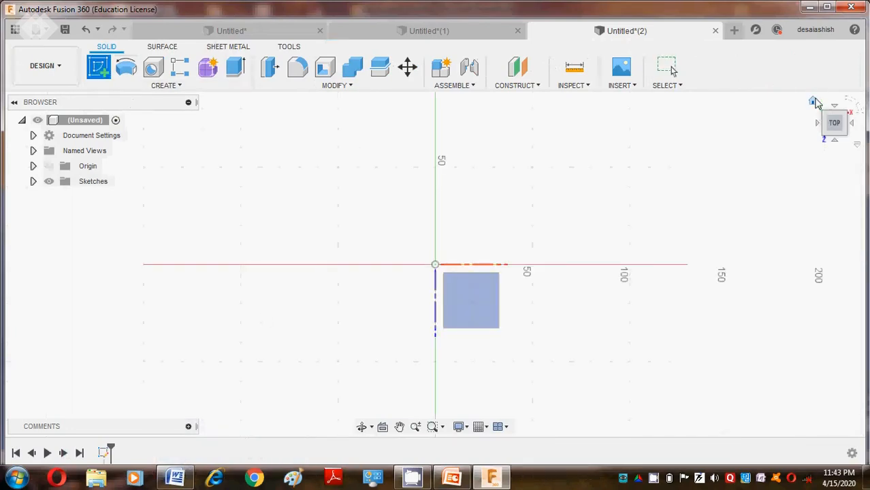
left_click(814, 102)
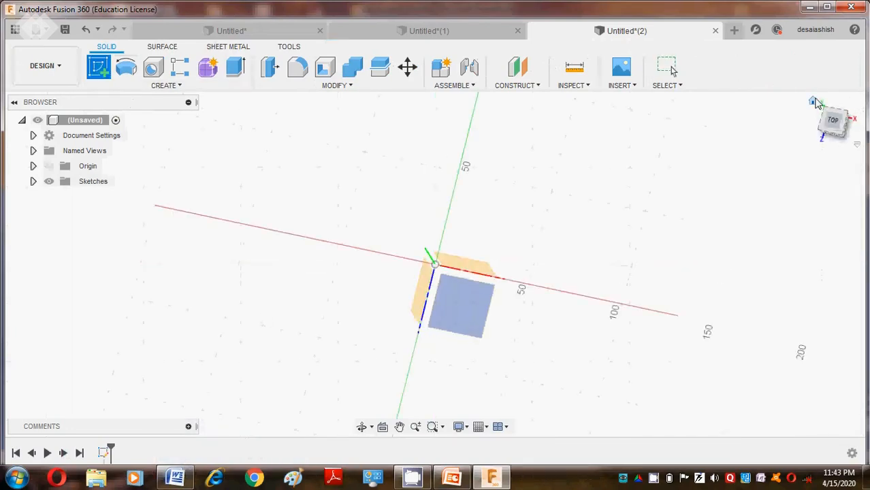
left_click(189, 480)
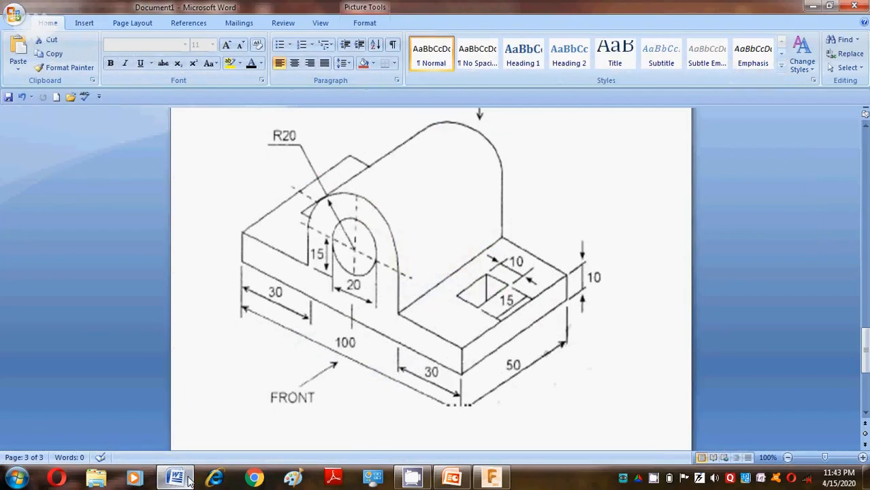
left_click(189, 481)
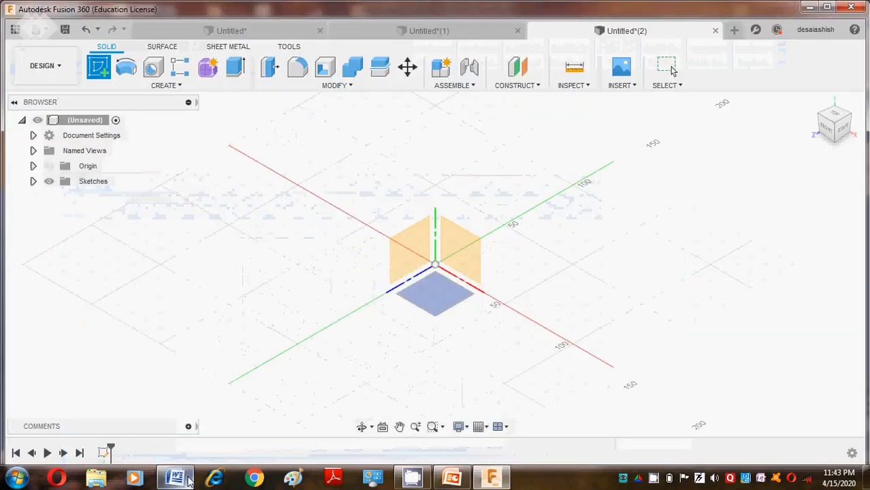
left_click(189, 480)
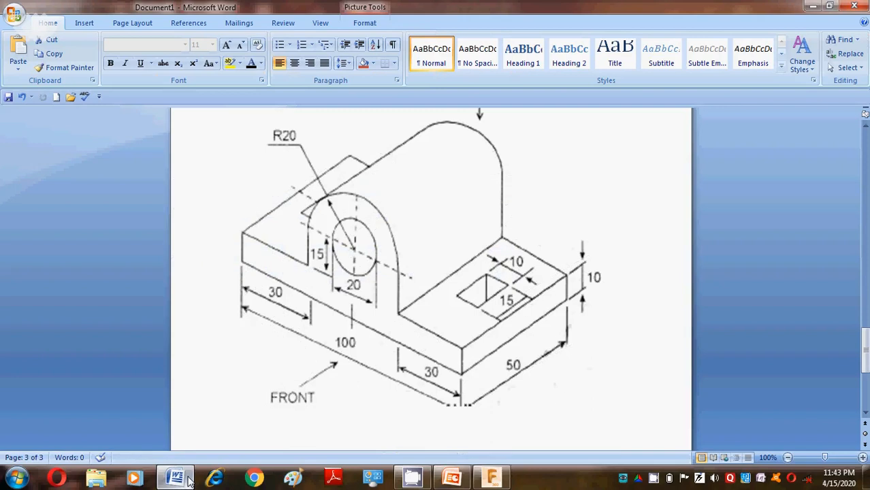
left_click(190, 480)
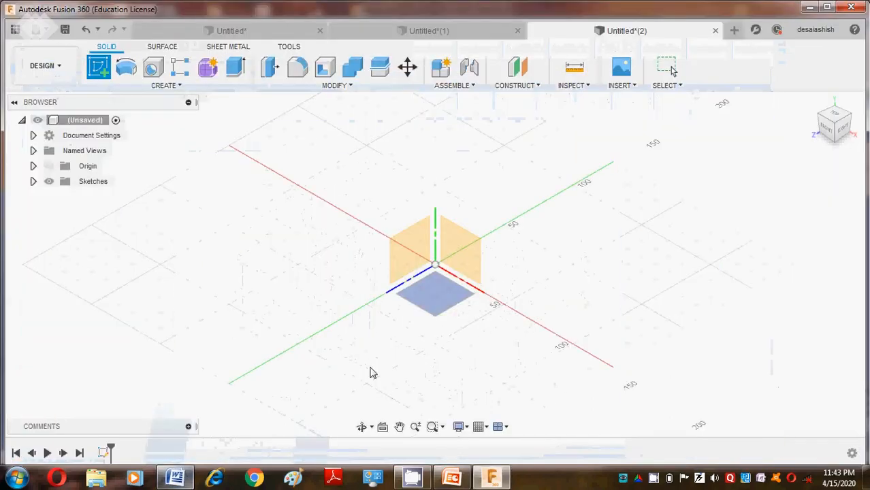
left_click(470, 265)
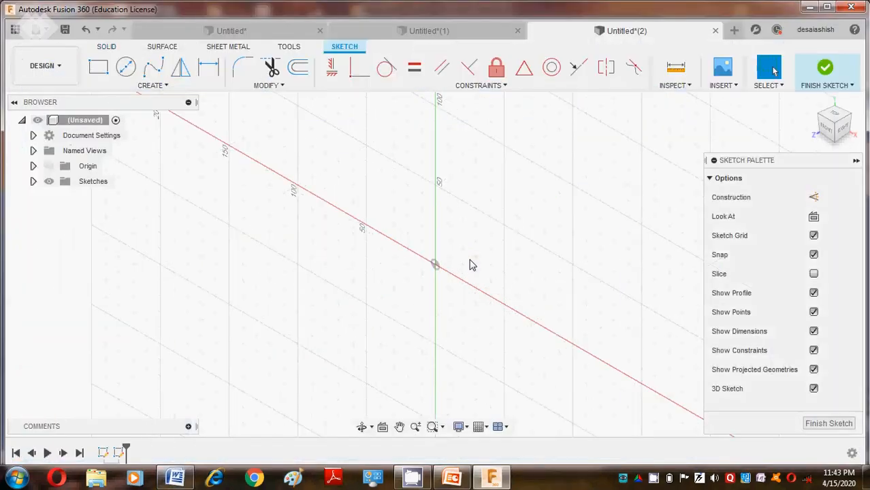
Draw a center rectangle 100 mm wide and 10 mm high on the front plane, centred on the origin
left_click(149, 85)
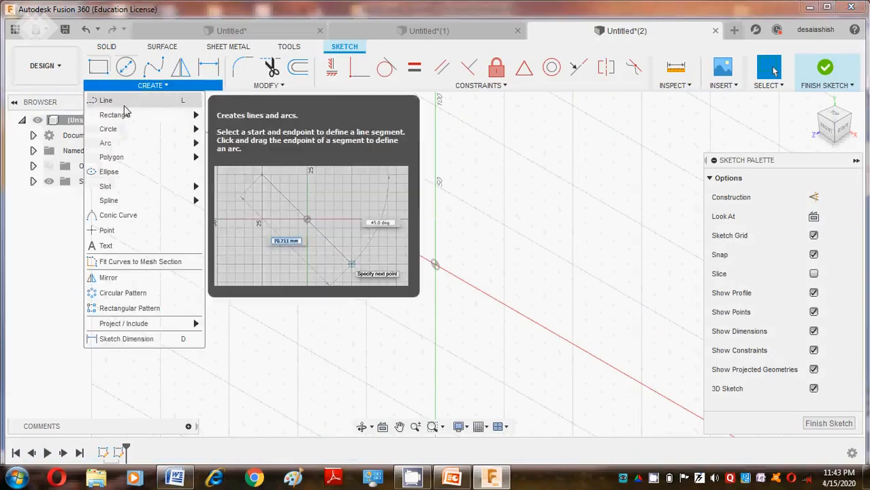
mouse_move(114, 115)
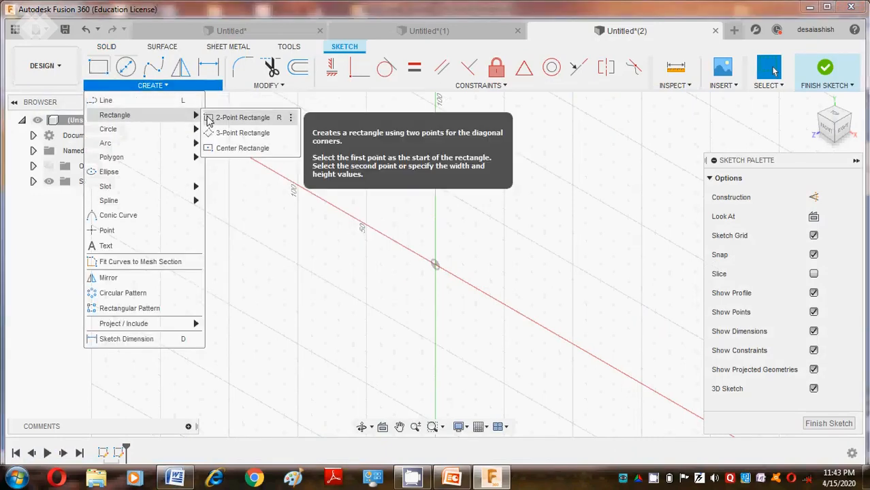
left_click(227, 149)
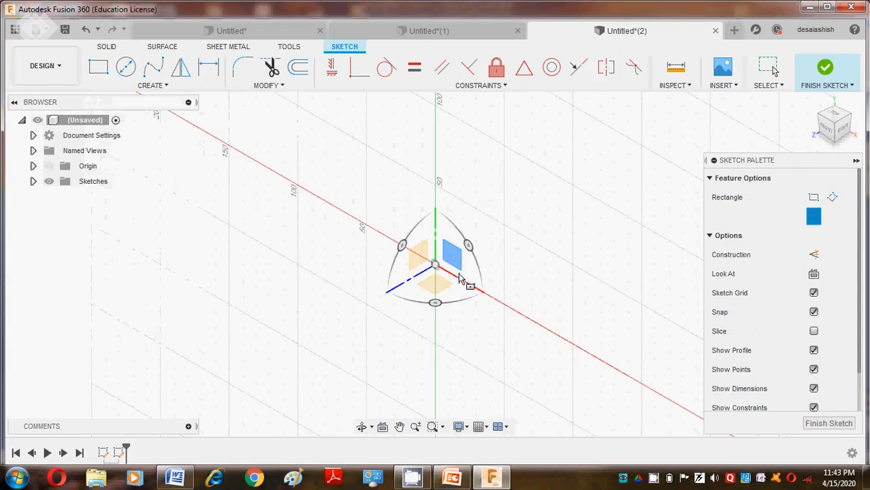
left_click(454, 256)
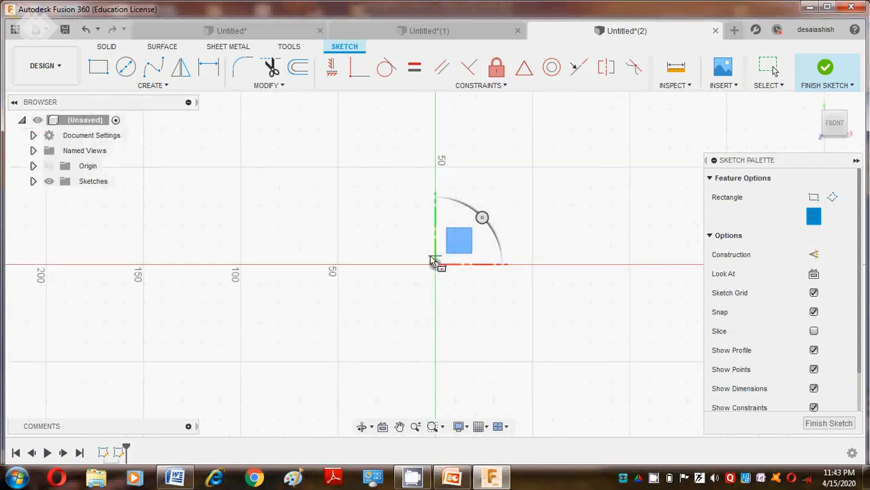
left_click(436, 264)
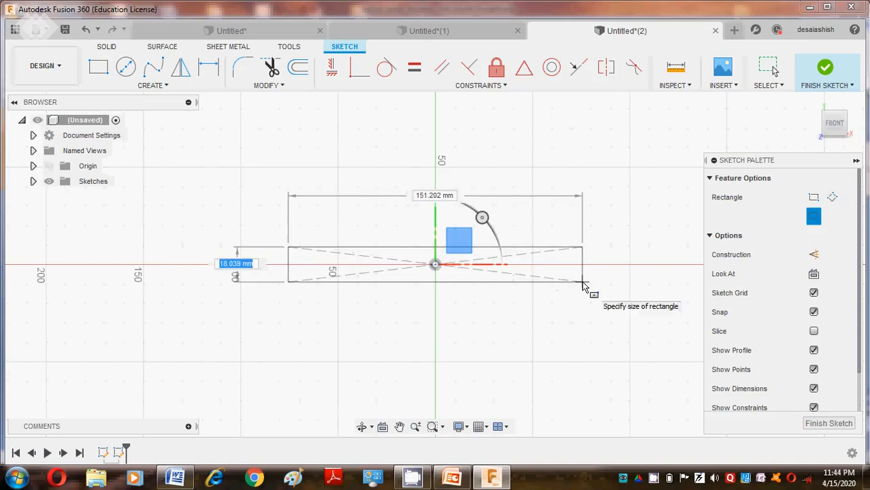
type("10")
key("Tab")
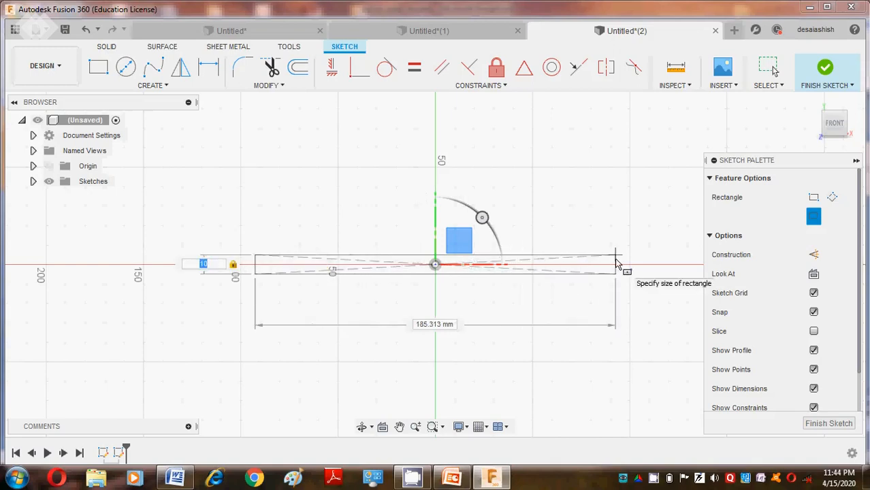
key("Tab")
type("1")
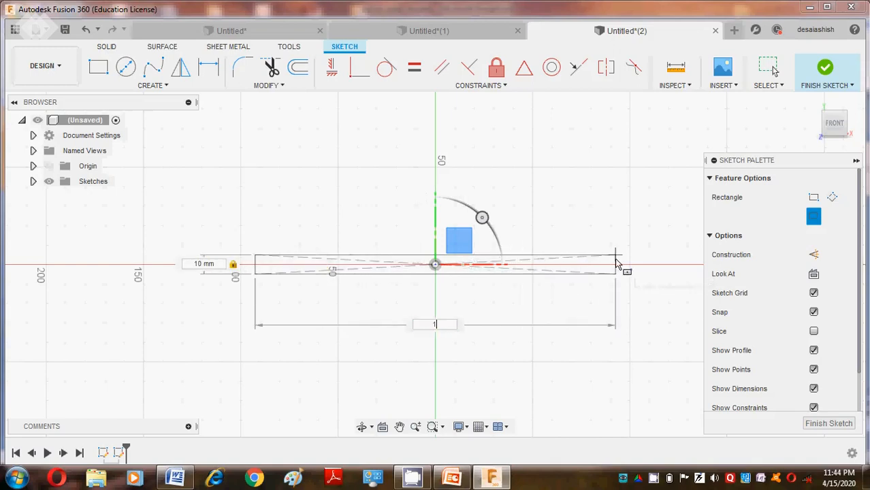
key("Tab")
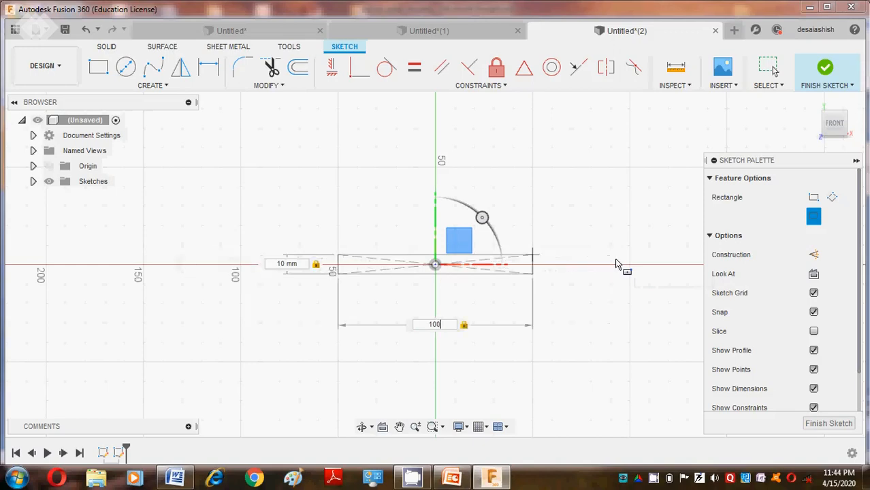
key("Return")
scroll(618, 266, "down", 1)
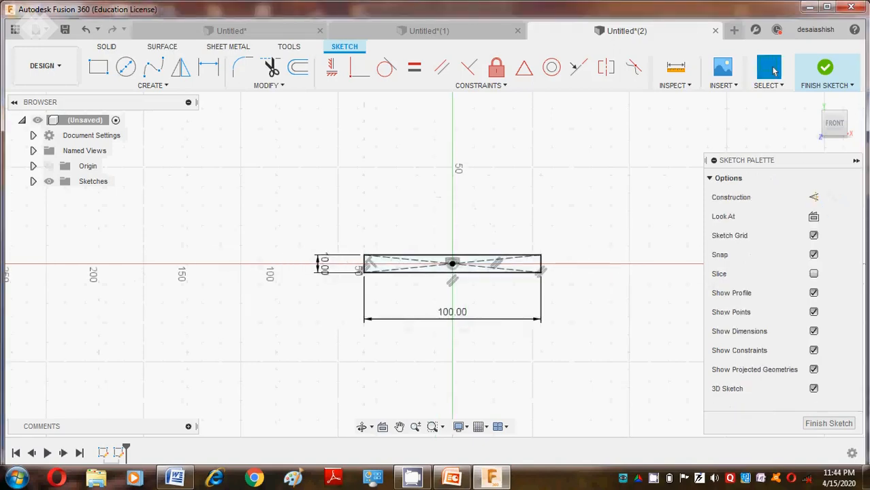
Extrude the rectangle 50 mm backward as a new body, consulting the reference drawing for the base depth
left_click(814, 102)
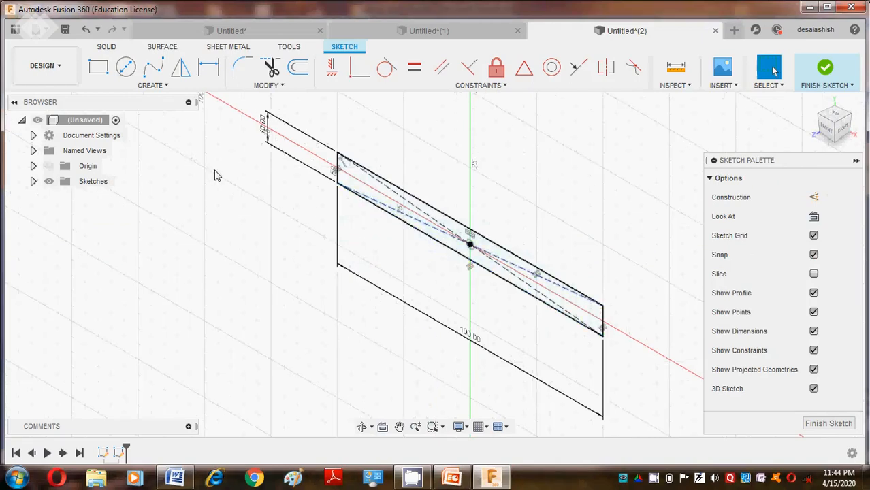
key("e")
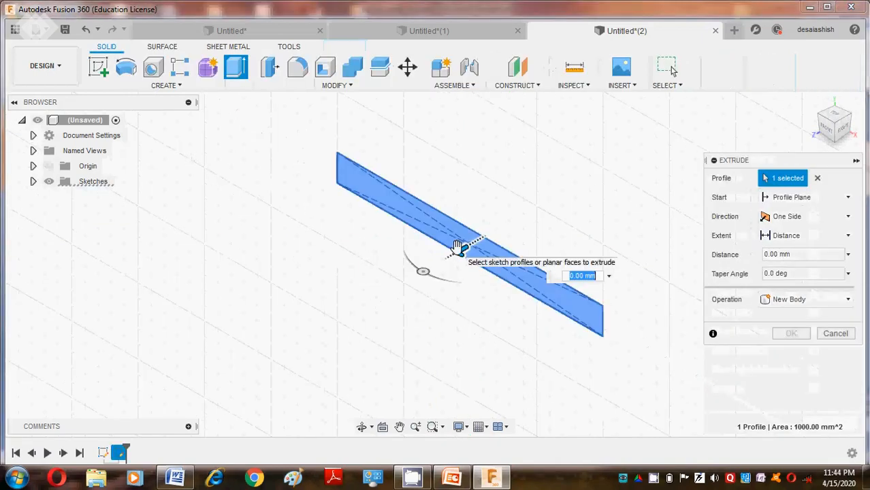
left_click(175, 478)
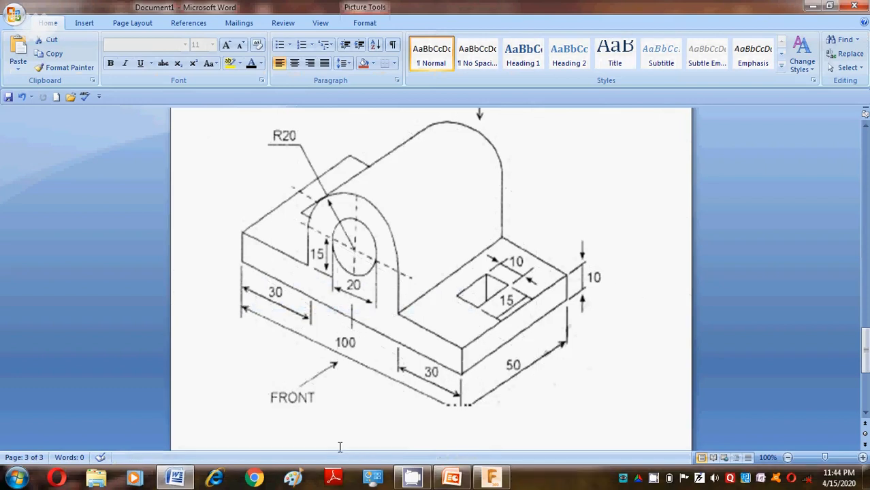
left_click(178, 479)
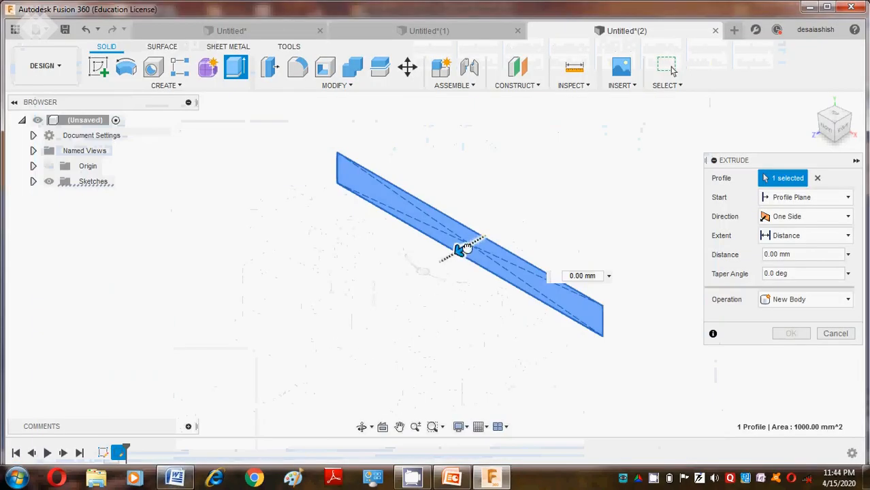
left_click_drag(460, 252, 602, 210)
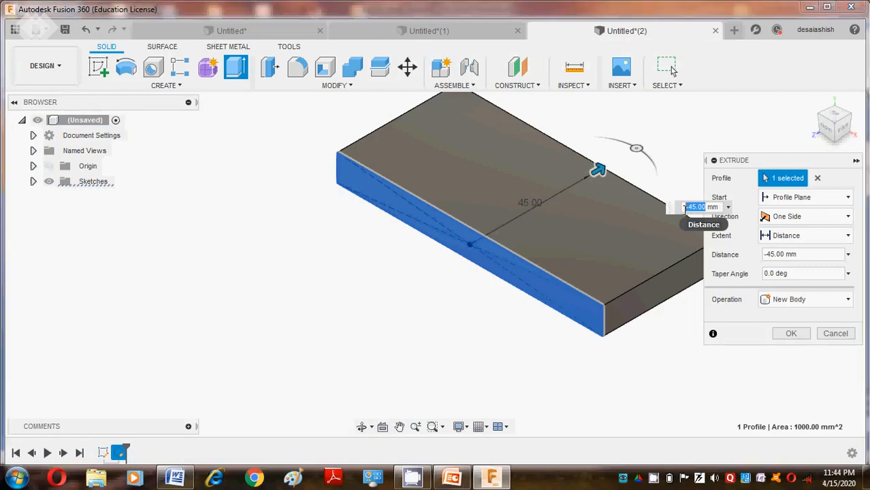
type("-5")
key("Return")
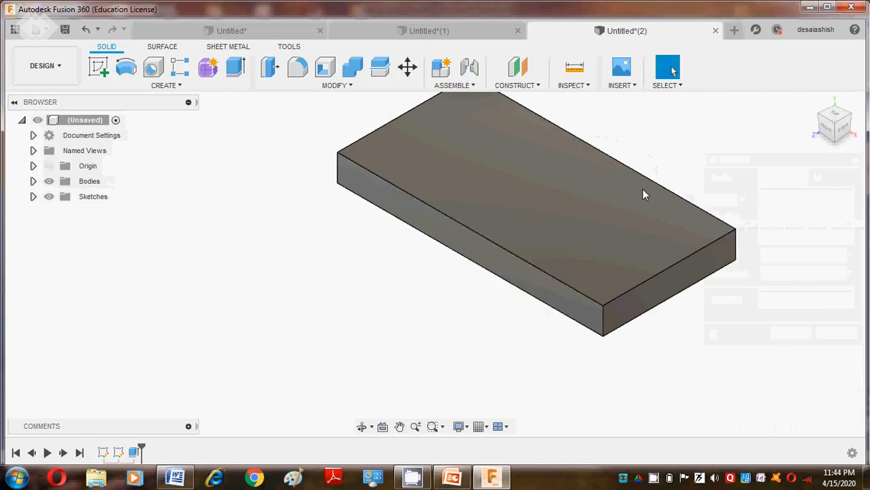
Start a sketch on the base's front face and draw a 40 mm diameter circle above the base on the vertical axis
left_click(98, 67)
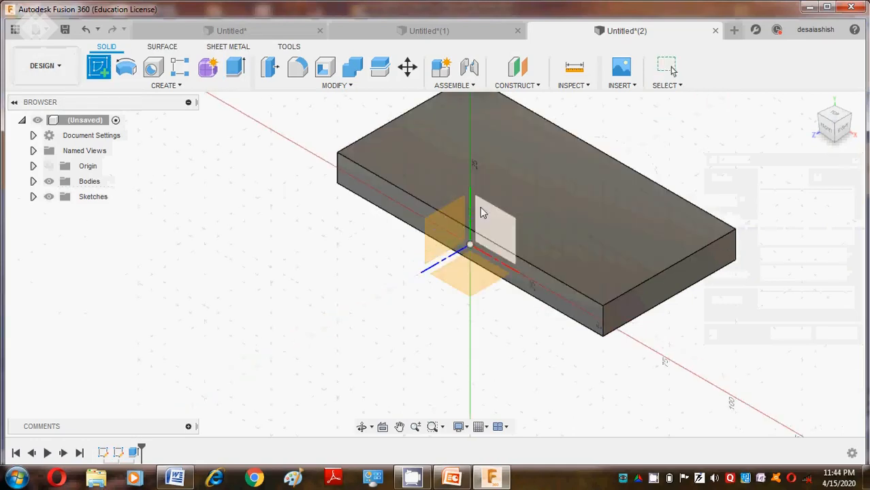
left_click(547, 284)
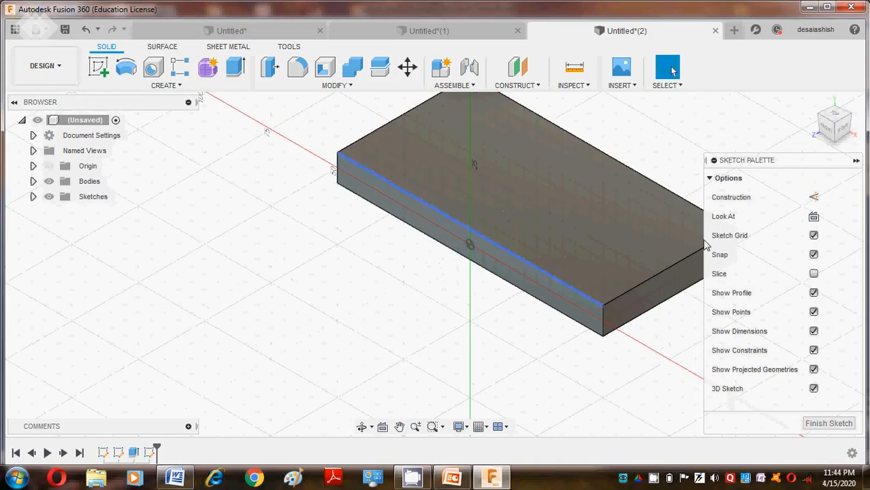
left_click(832, 136)
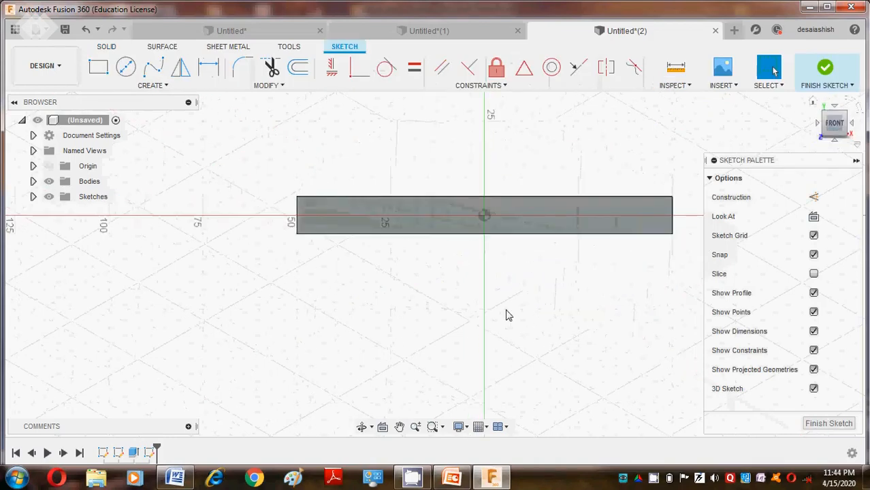
left_click(175, 478)
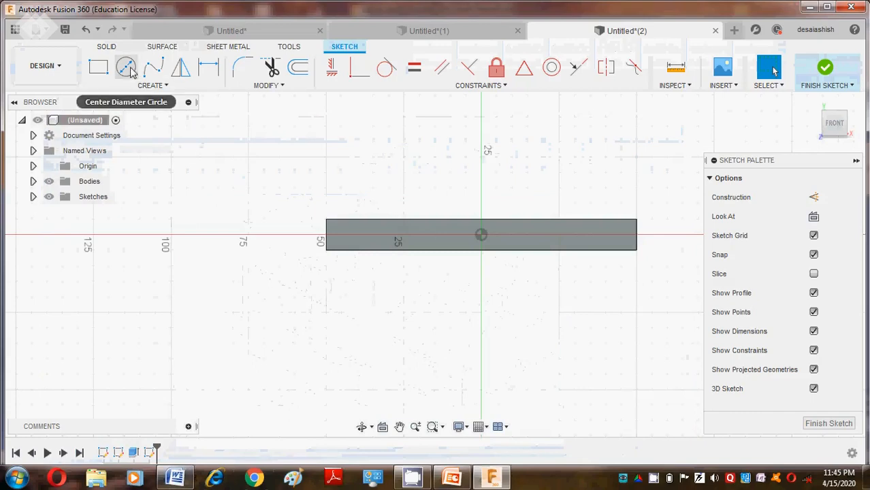
left_click(127, 67)
left_click(481, 235)
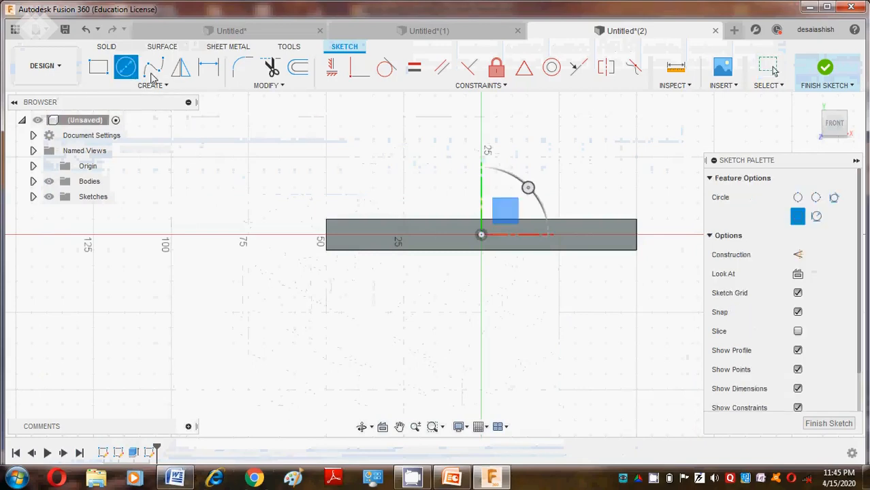
left_click(481, 142)
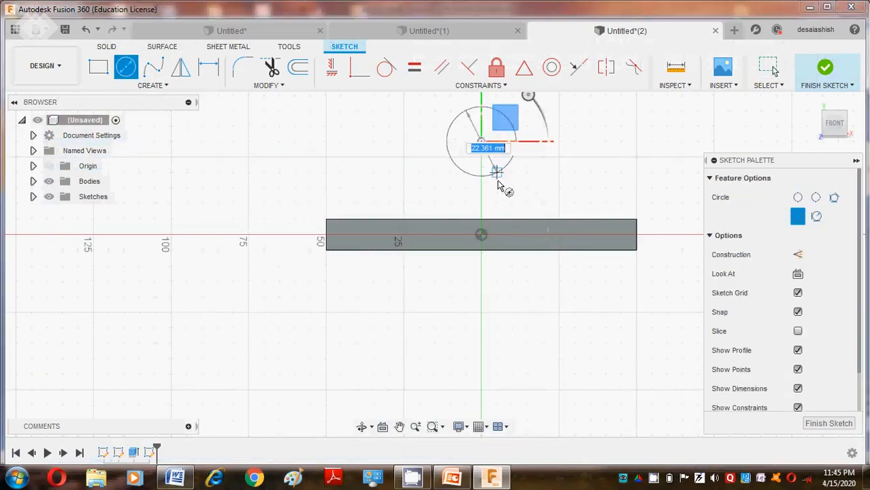
type("40")
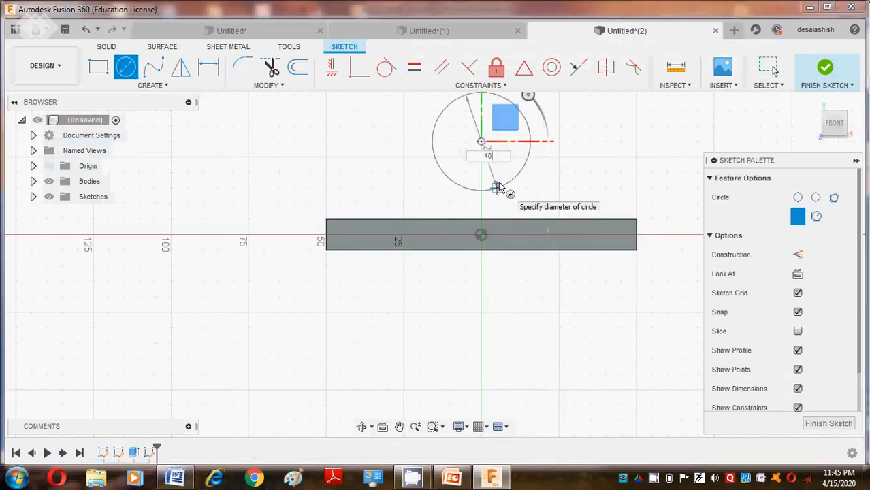
key("Return")
key("Escape")
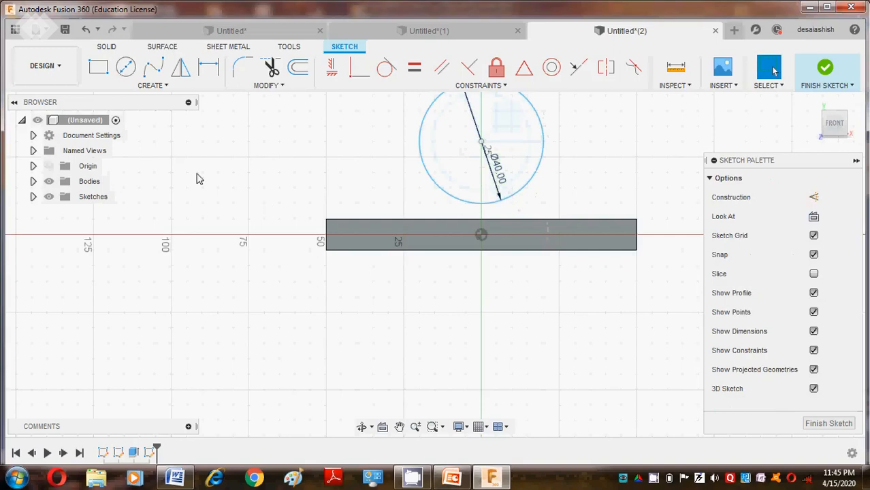
Draw a concentric 20 mm diameter circle inside the 40 mm circle
left_click(127, 68)
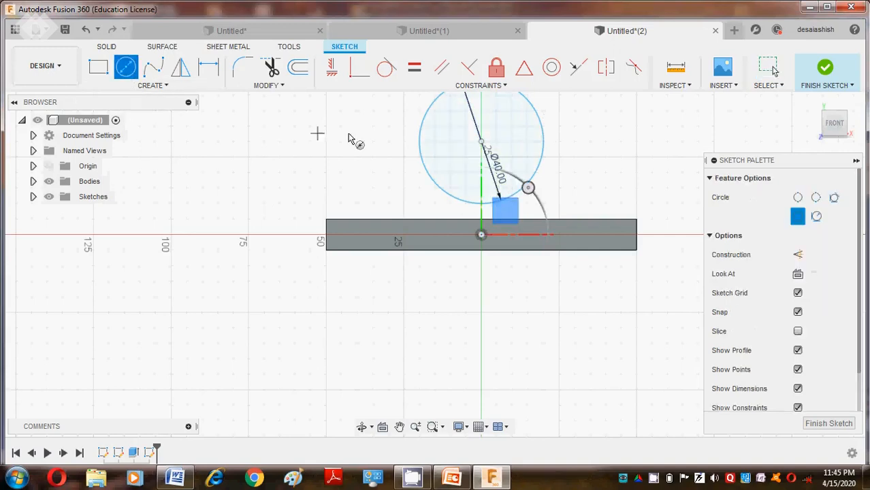
left_click(482, 142)
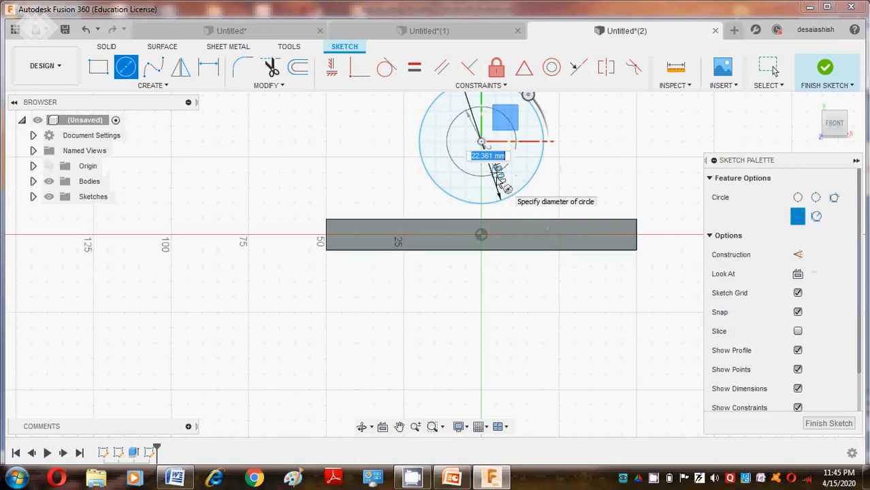
type("20")
key("Return")
left_click(774, 68)
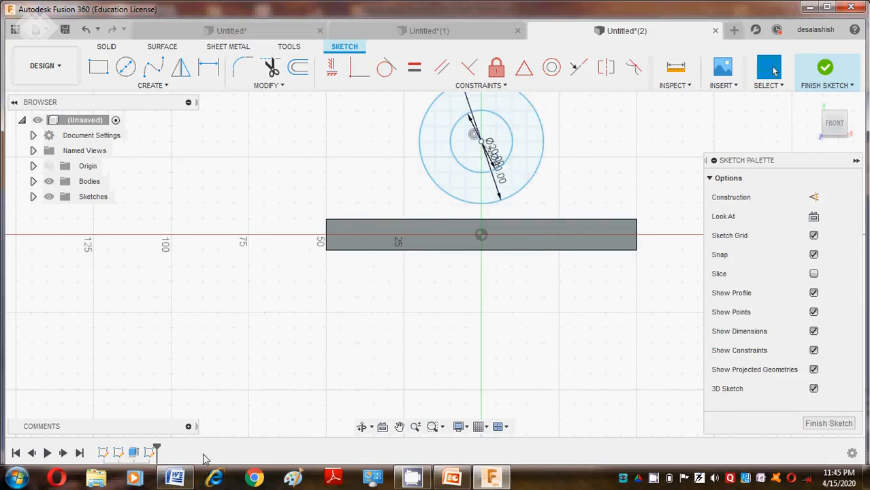
Dimension the circles' centre 15 mm above the base's top edge, following the reference drawing
left_click(175, 477)
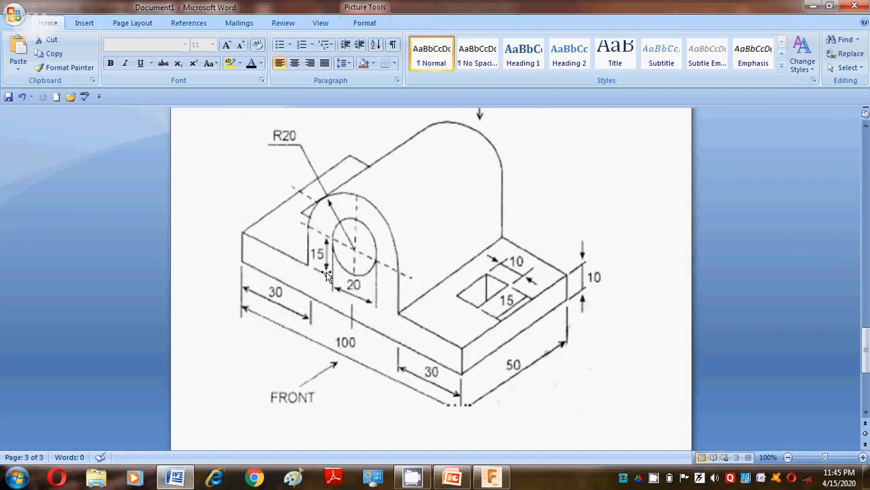
left_click(166, 481)
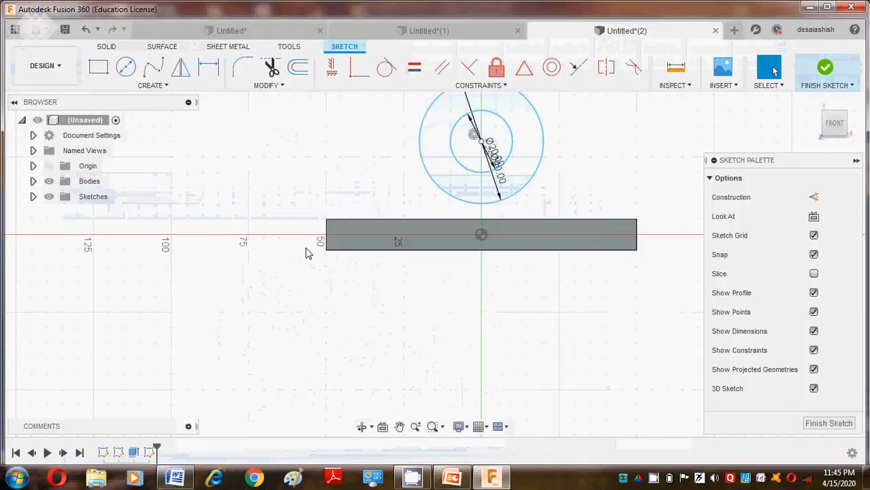
left_click(208, 66)
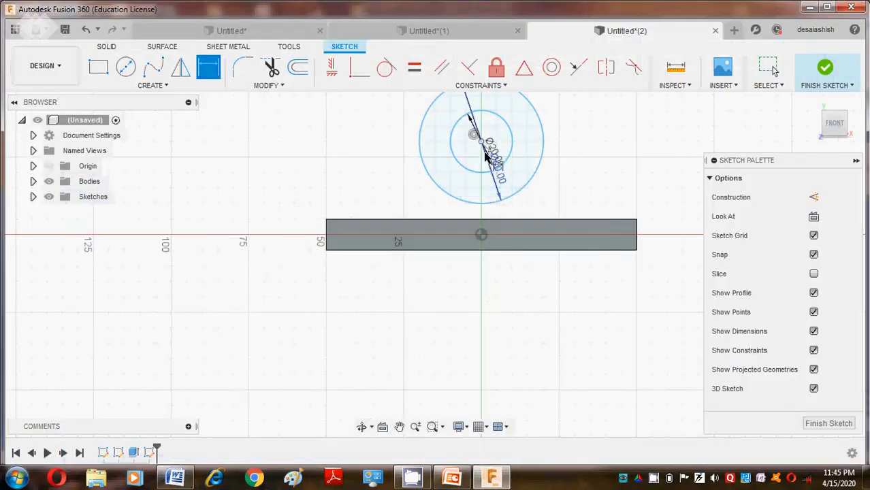
left_click(482, 141)
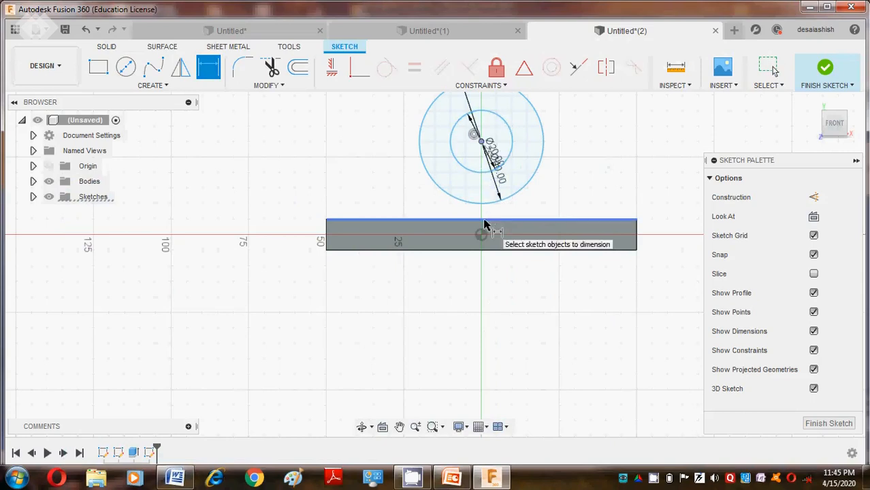
left_click(484, 219)
left_click(592, 180)
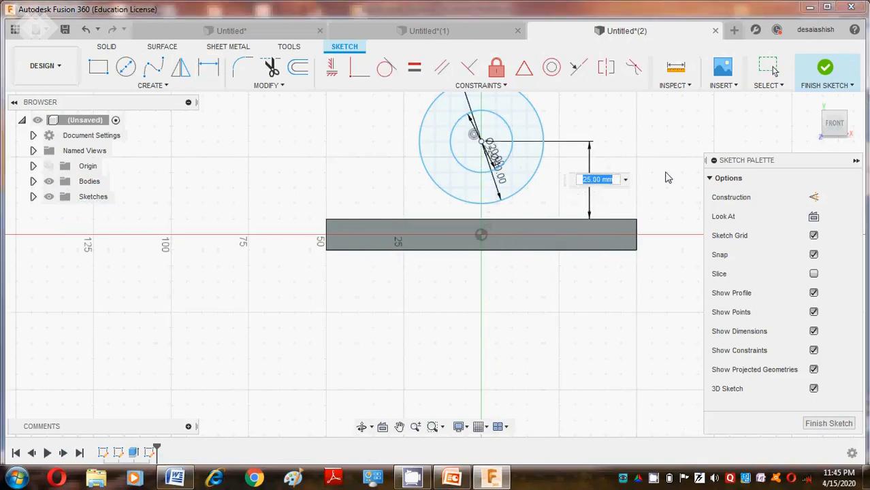
type("15")
key("Return")
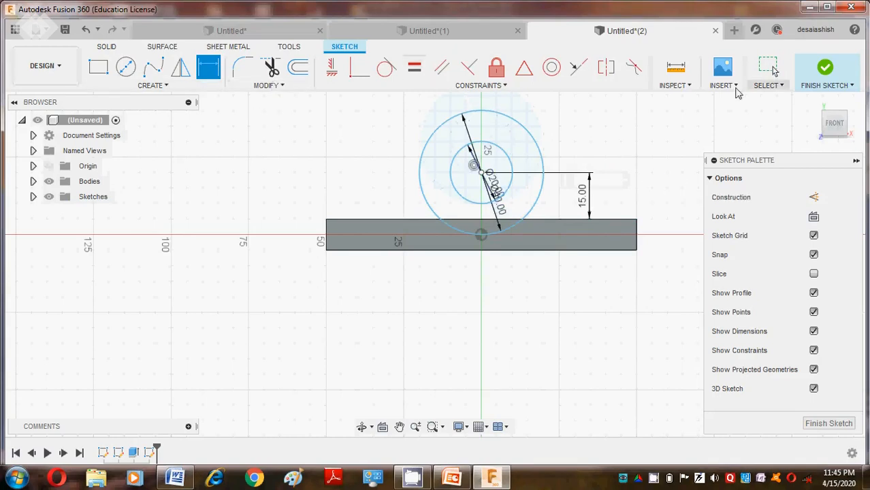
Draw vertical lines from the left and right sides of the 40 mm circle down to the base's top edge
left_click(153, 87)
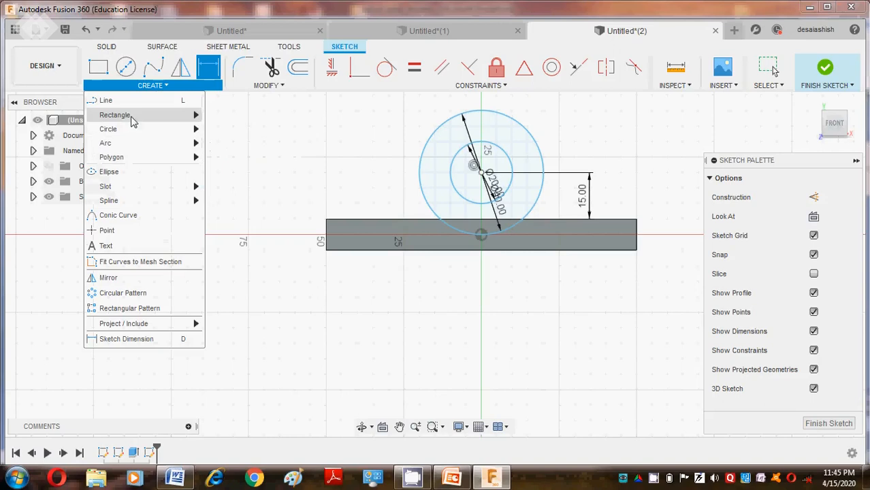
left_click(132, 106)
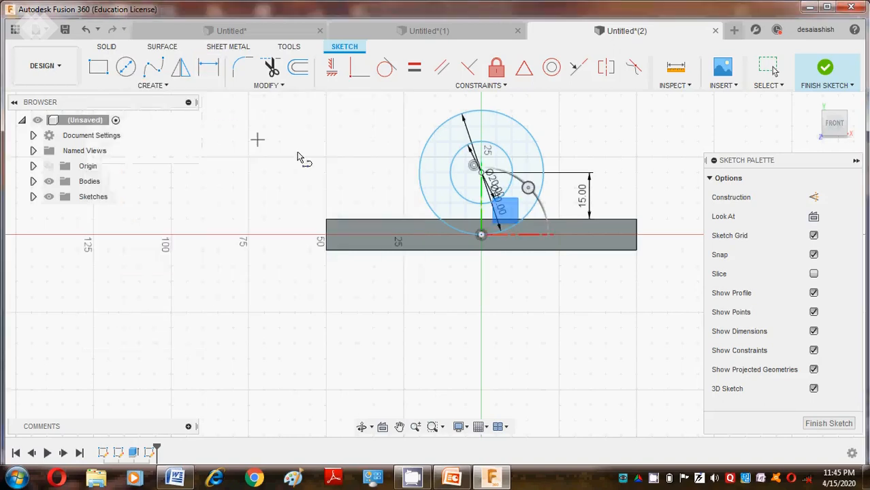
left_click(419, 173)
left_click(420, 219)
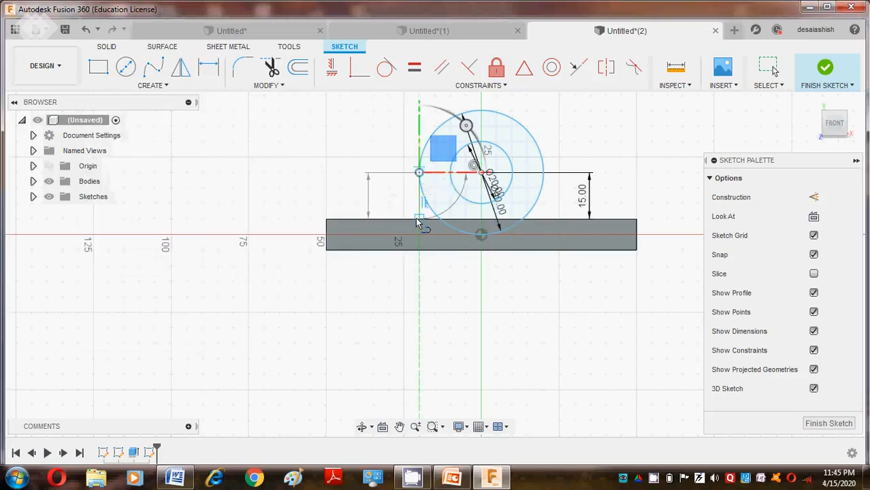
key("Escape")
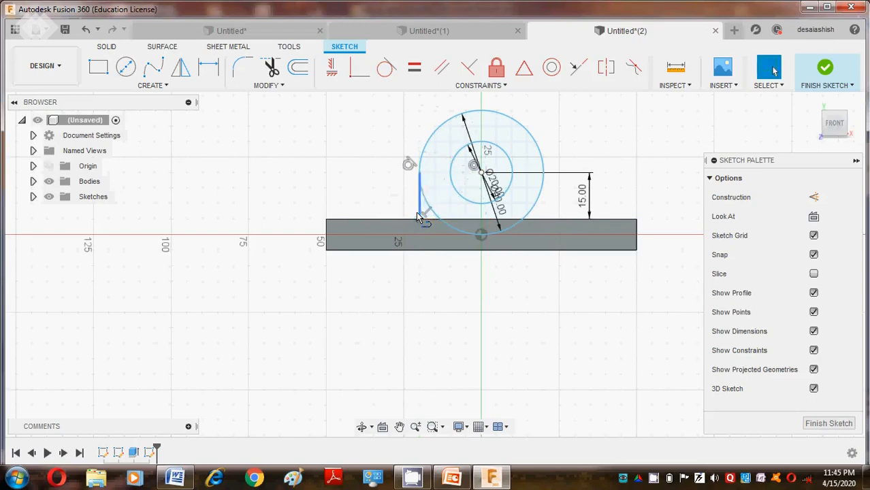
left_click(141, 90)
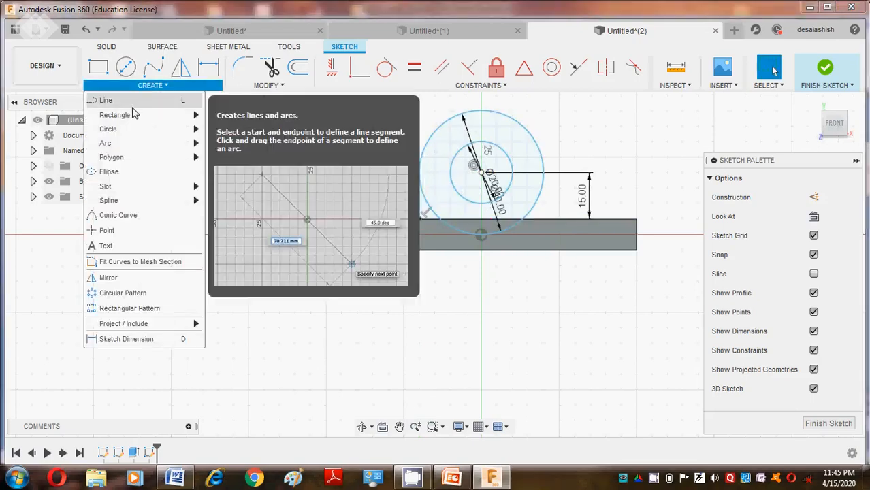
left_click(155, 105)
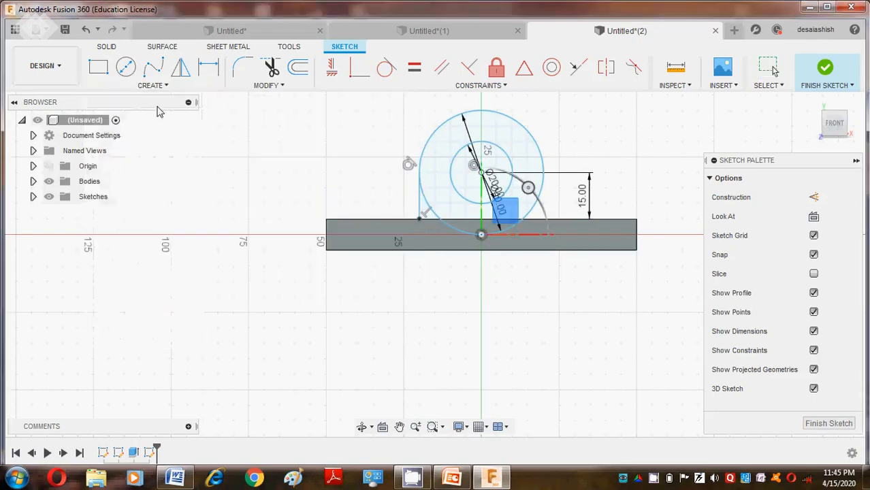
left_click(542, 173)
left_click(543, 218)
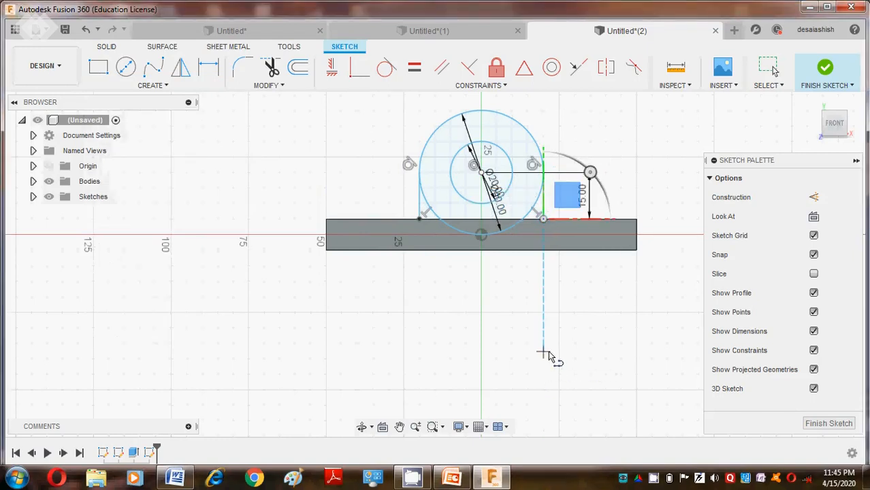
key("Escape")
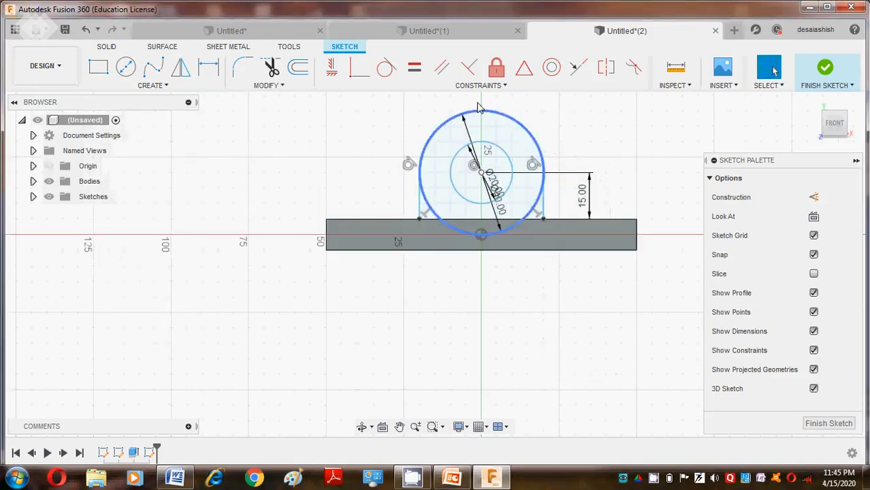
Try to apply tangent constraints between the 40 mm circle and the two vertical lines
left_click(552, 68)
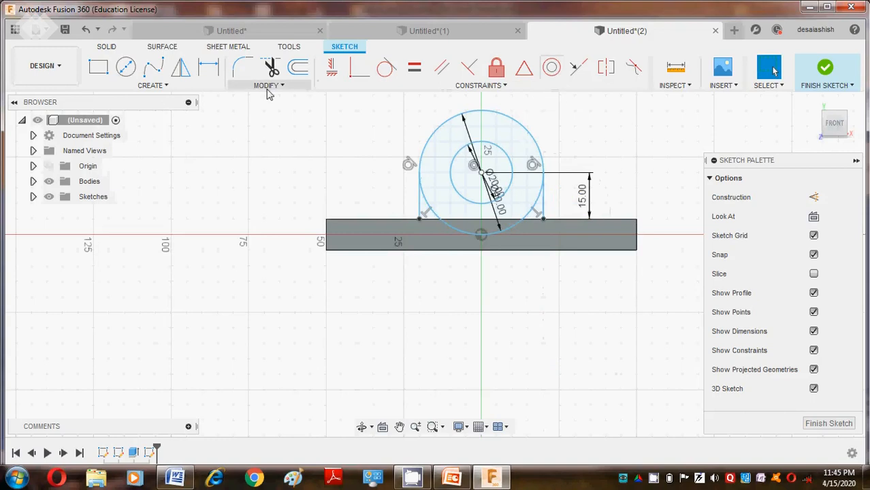
left_click(126, 66)
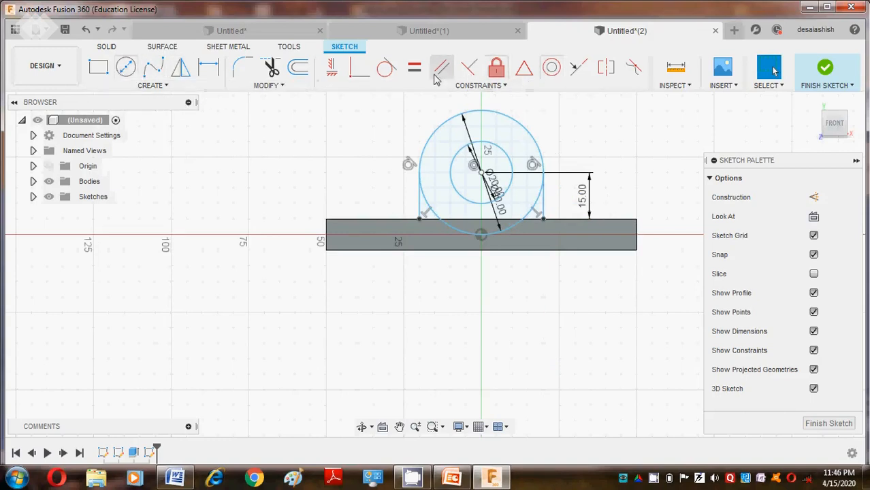
left_click(386, 68)
left_click(442, 128)
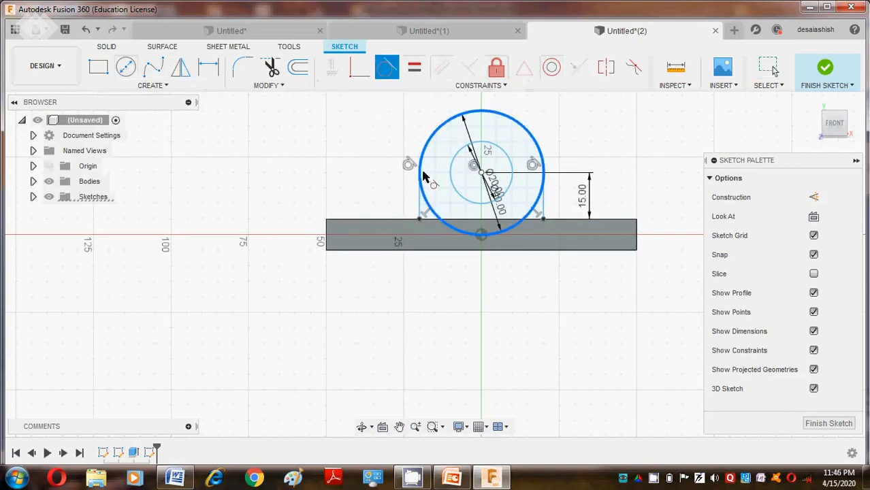
left_click(419, 207)
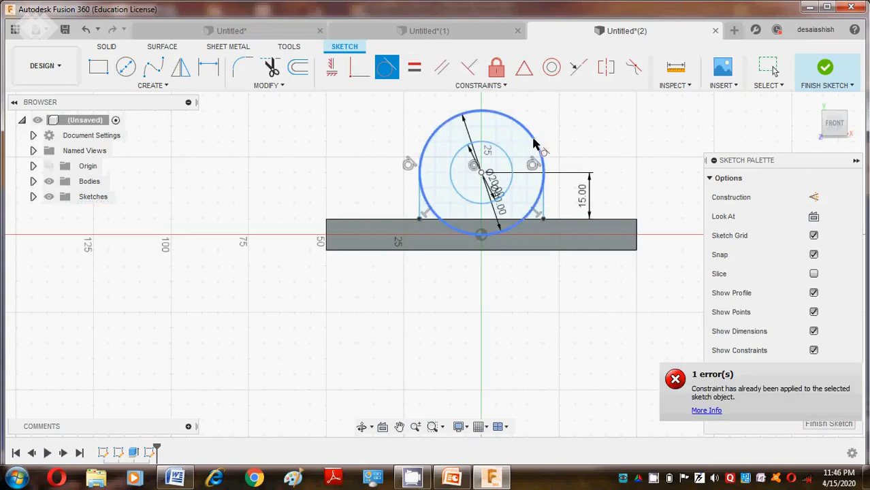
left_click(544, 211)
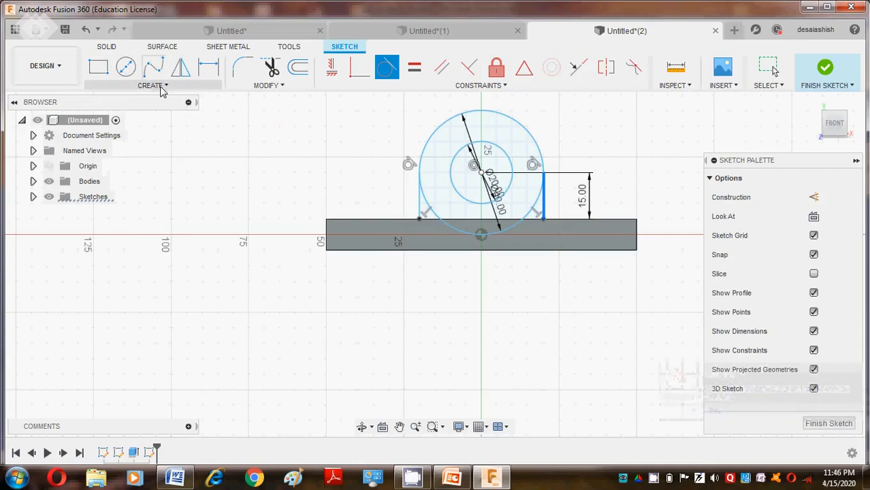
Draw a horizontal line through the circles' centre, extending past the 40 mm circle on both sides
left_click(165, 86)
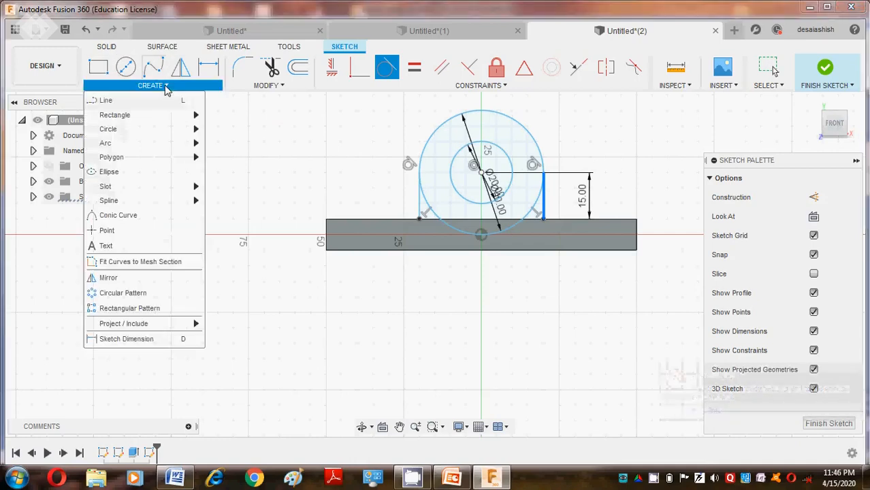
left_click(183, 99)
left_click(404, 172)
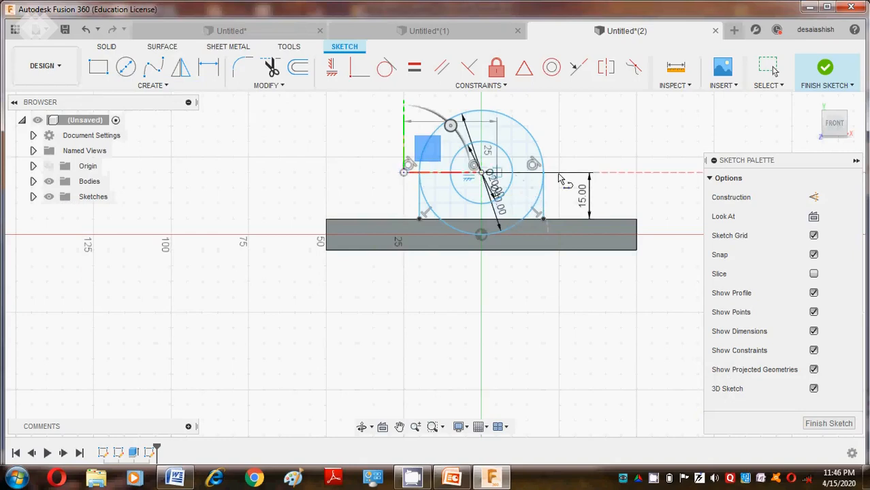
left_click(606, 171)
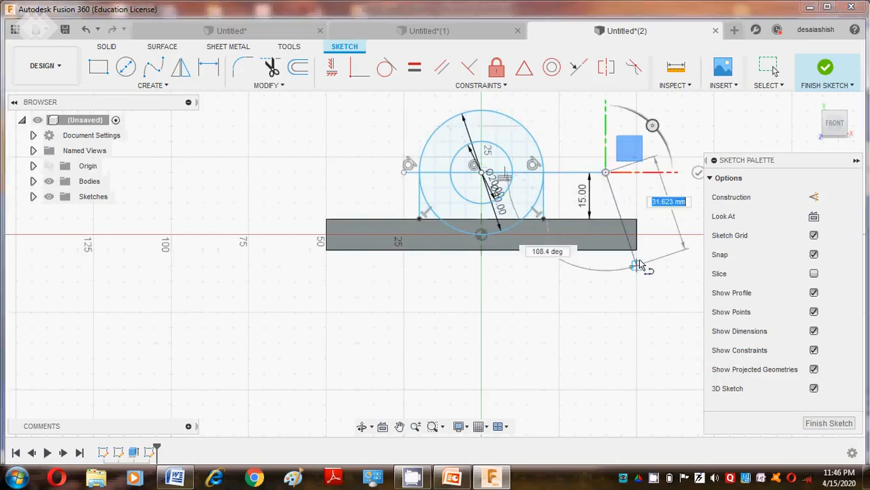
key("Escape")
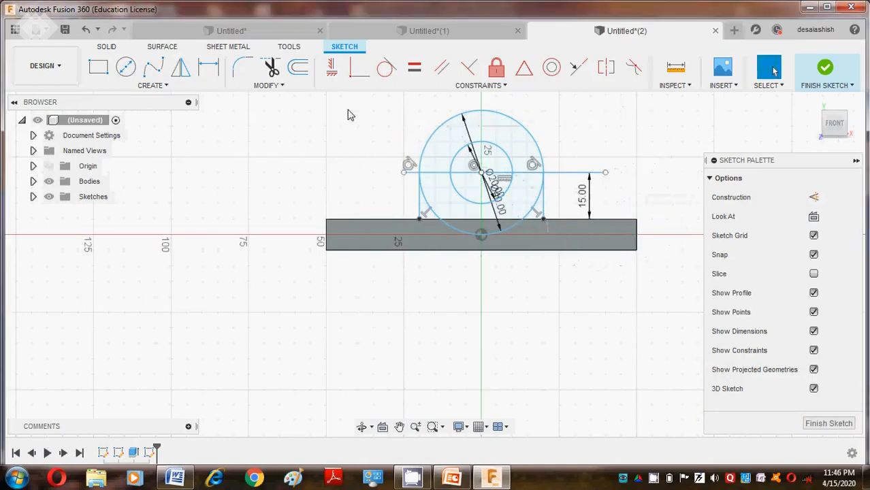
Trim the lower half of the 40 mm circle and the horizontal line's segments inside the arch and on its right side
left_click(271, 68)
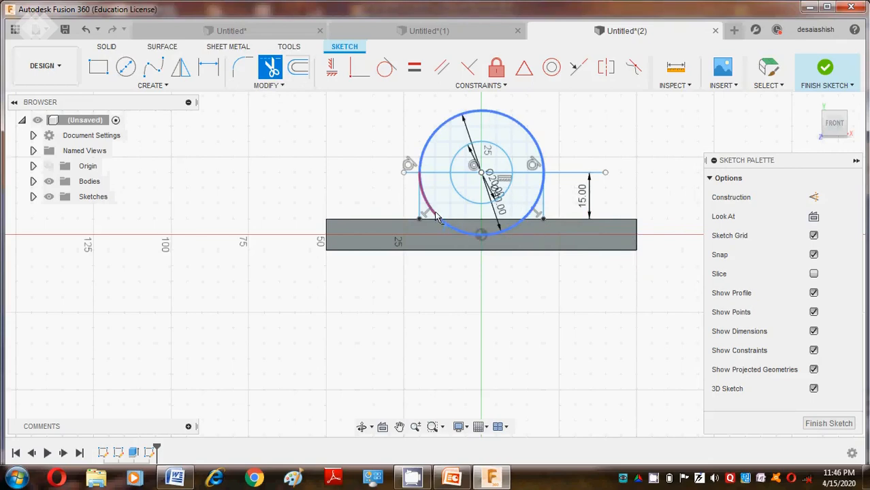
left_click(467, 229)
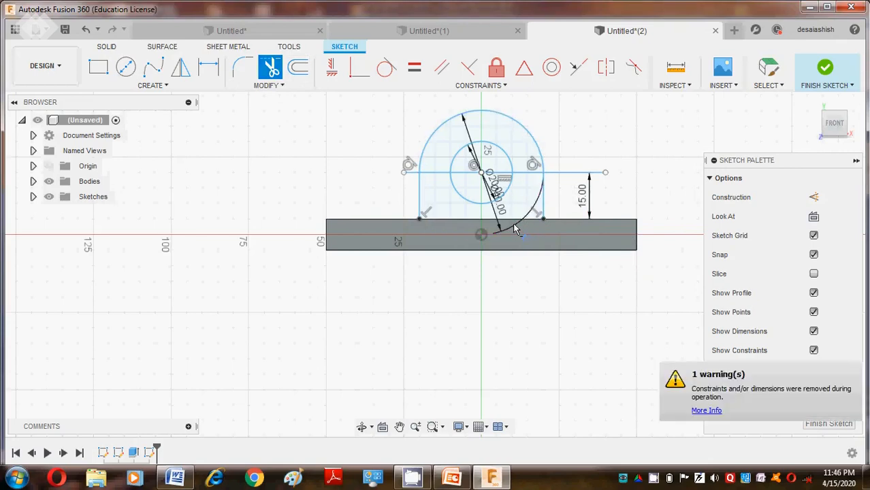
left_click(562, 173)
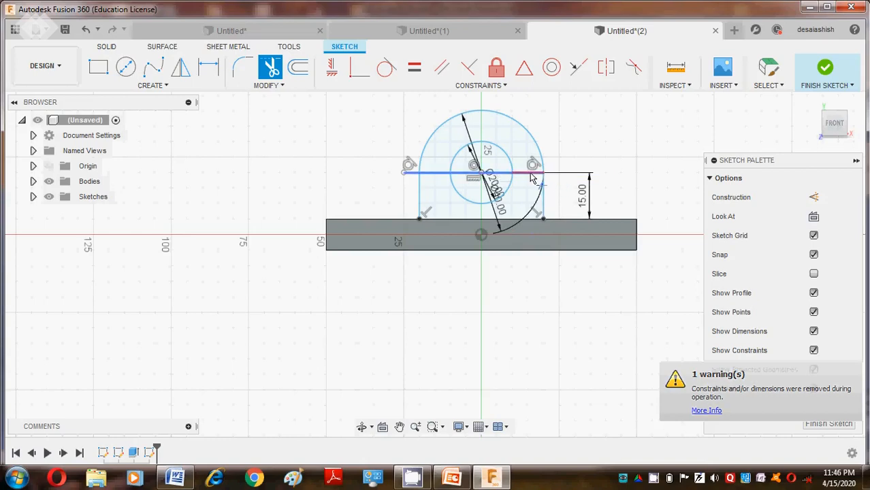
left_click(533, 175)
left_click(475, 175)
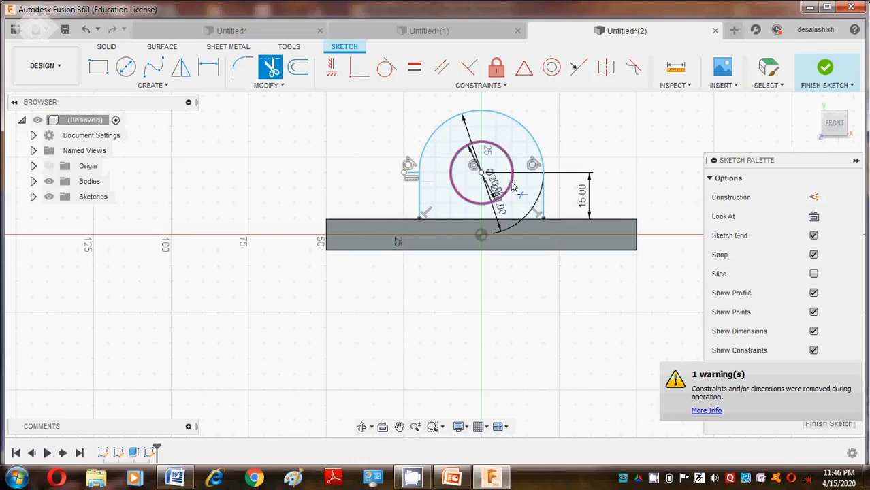
key("Escape")
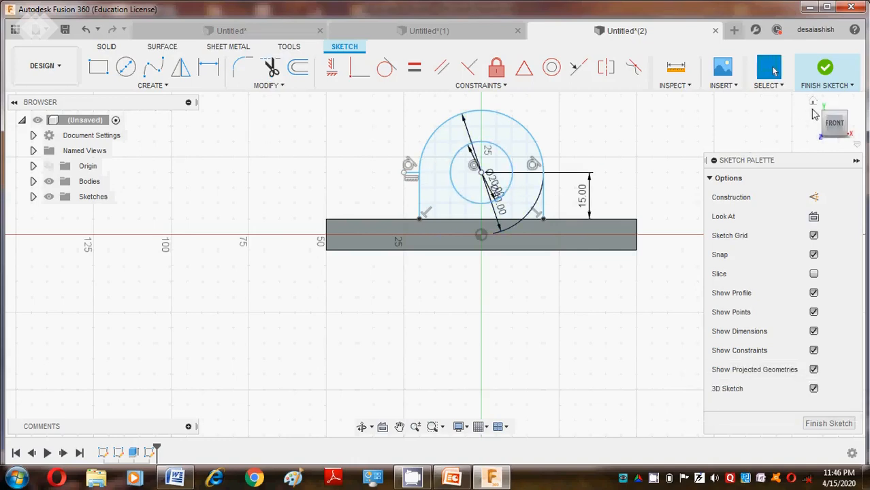
Extrude the arched profile around the 20 mm hole 50 mm backward, joined to the base, checking the depth in the reference drawing
left_click(813, 103)
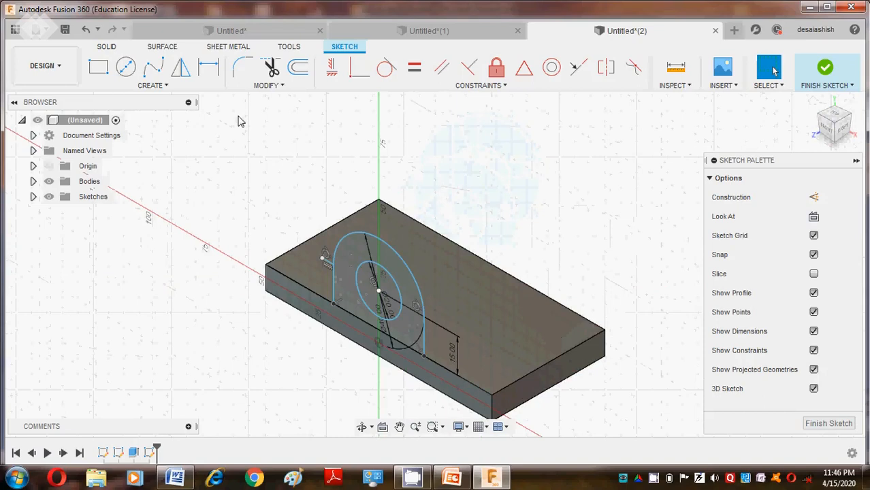
key("e")
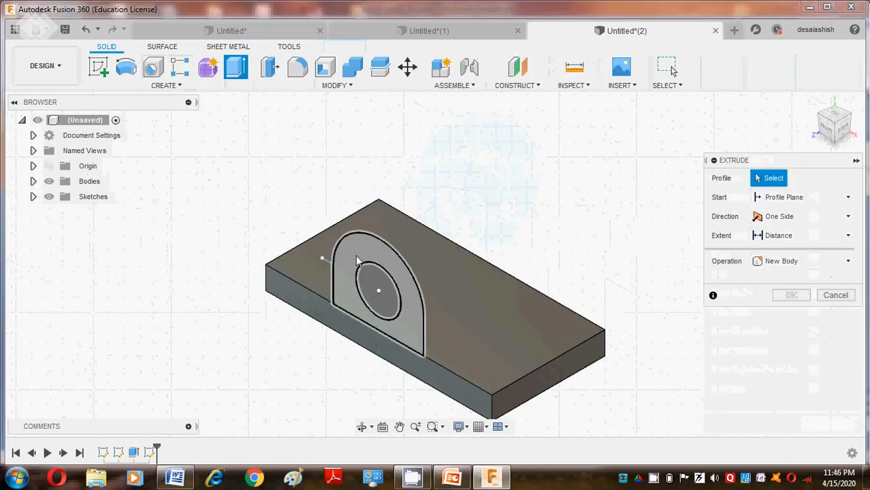
left_click(356, 261)
left_click(188, 479)
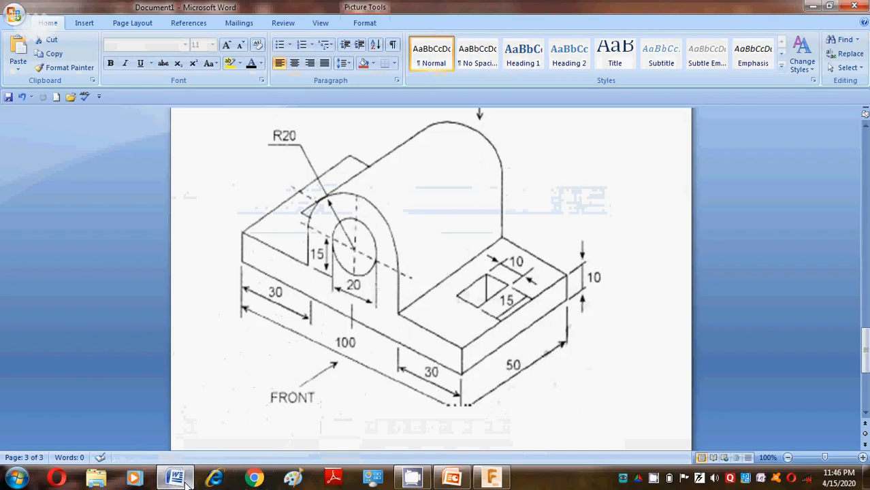
left_click(185, 480)
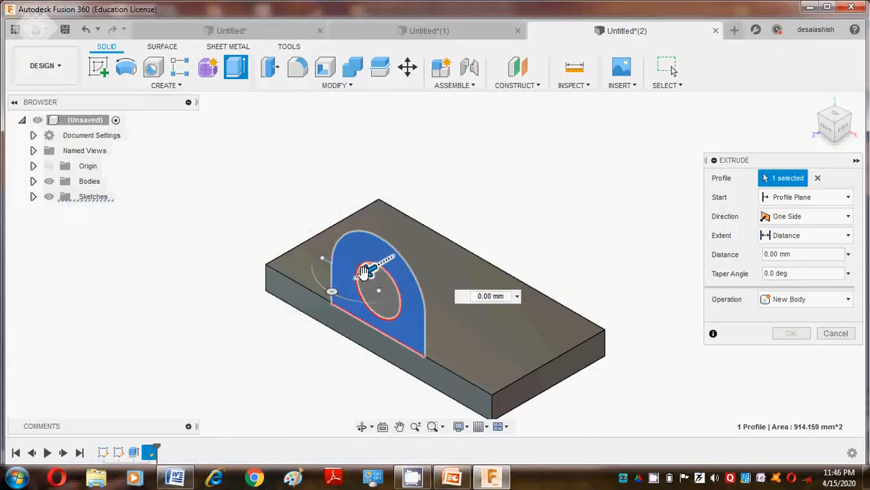
left_click_drag(365, 271, 482, 236)
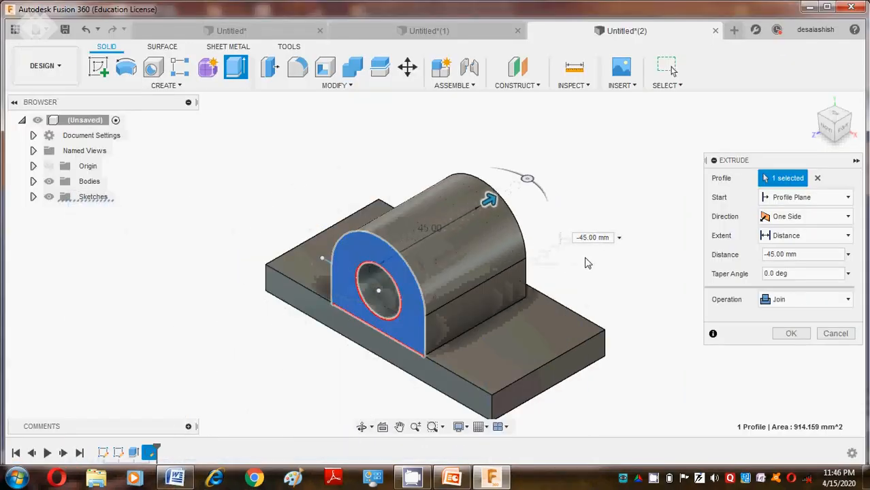
left_click_drag(610, 237, 552, 246)
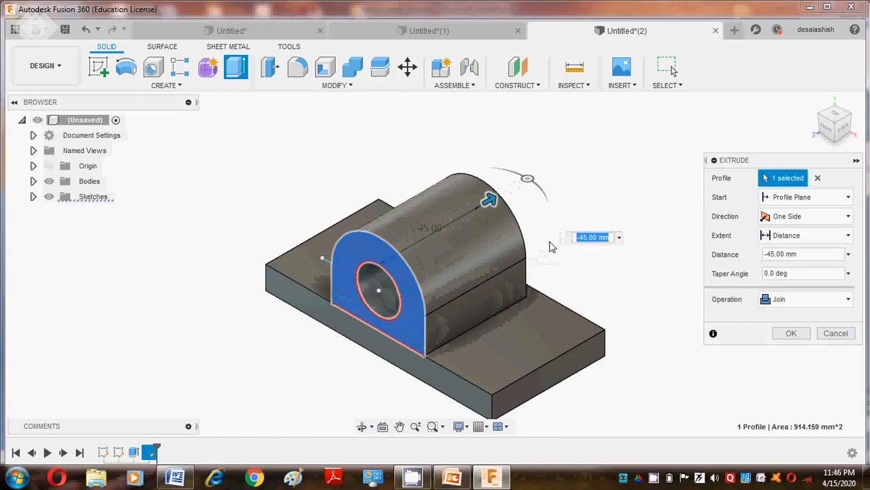
type("-50")
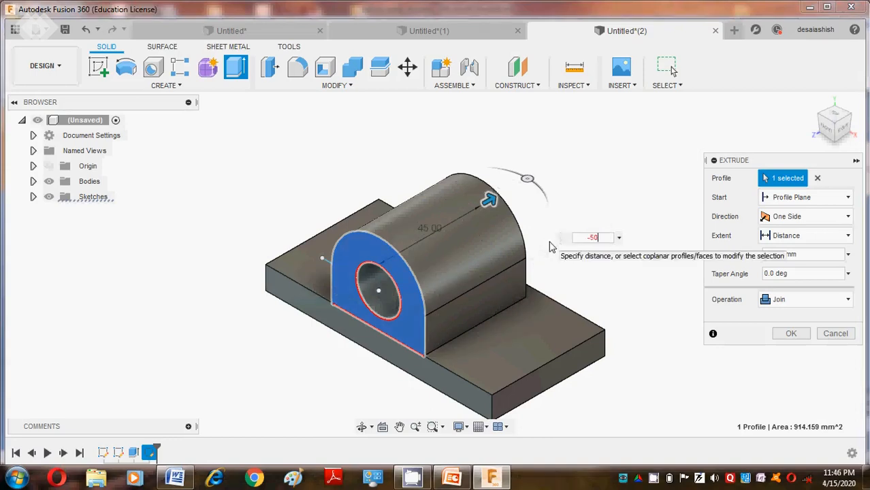
key("Return")
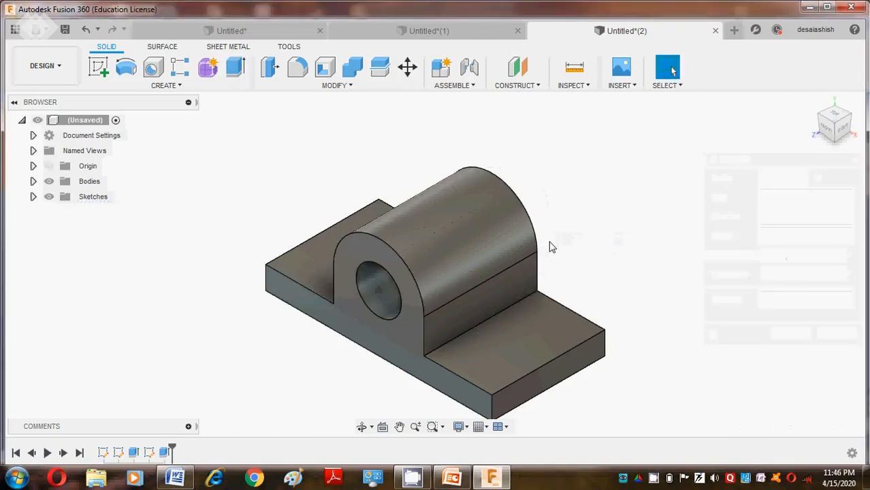
Check the rectangular hole's dimensions in the Word reference drawing and start a sketch on the top face of the base's right flange
left_click(175, 477)
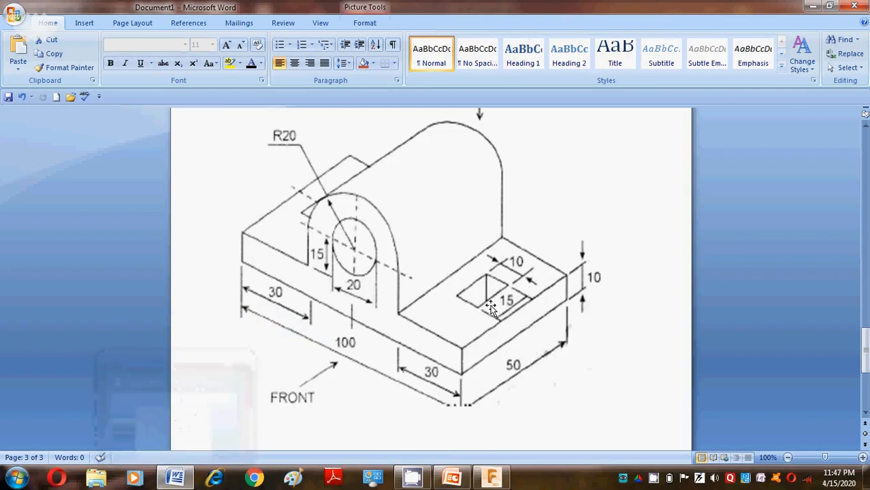
left_click(188, 482)
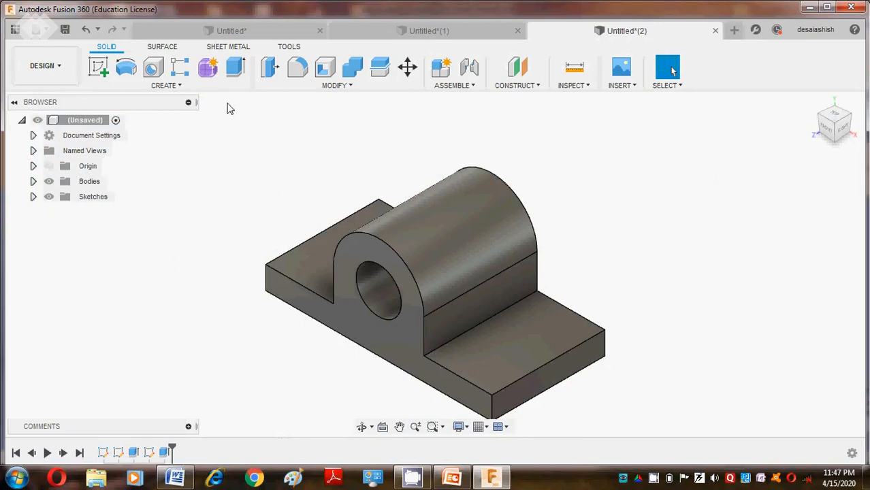
left_click(100, 68)
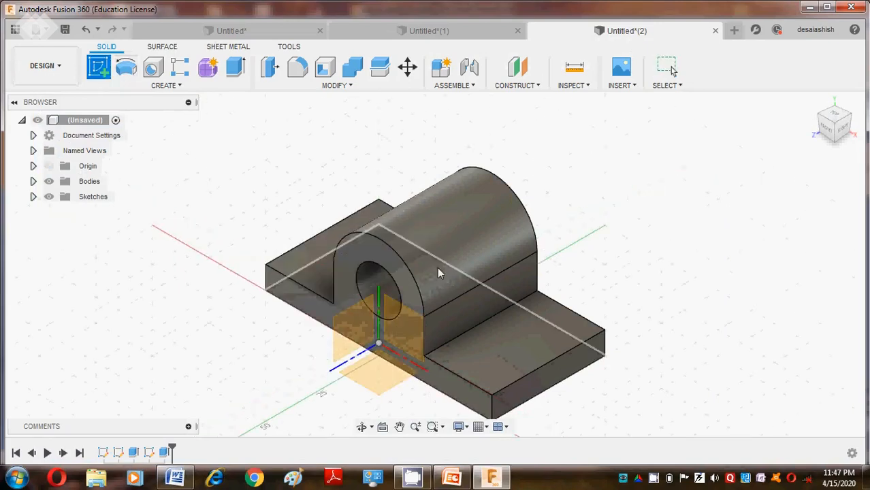
left_click(498, 350)
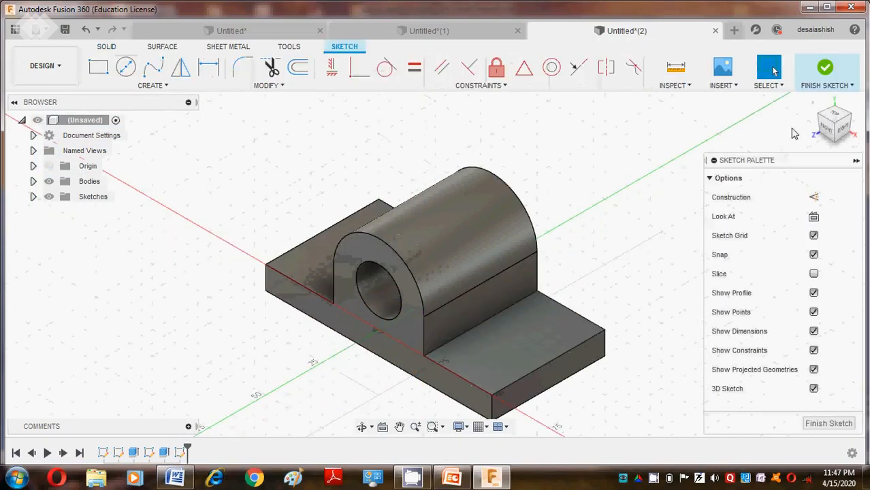
left_click(830, 113)
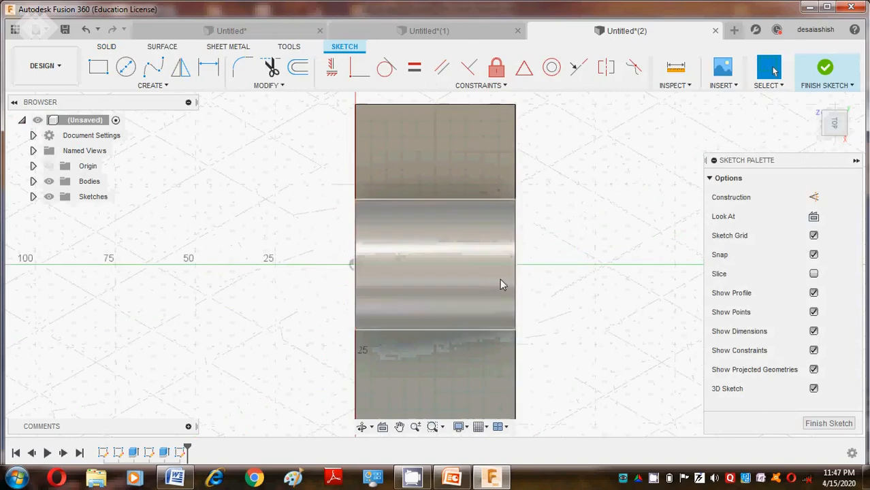
scroll(503, 276, "up", 2)
scroll(503, 276, "down", 3)
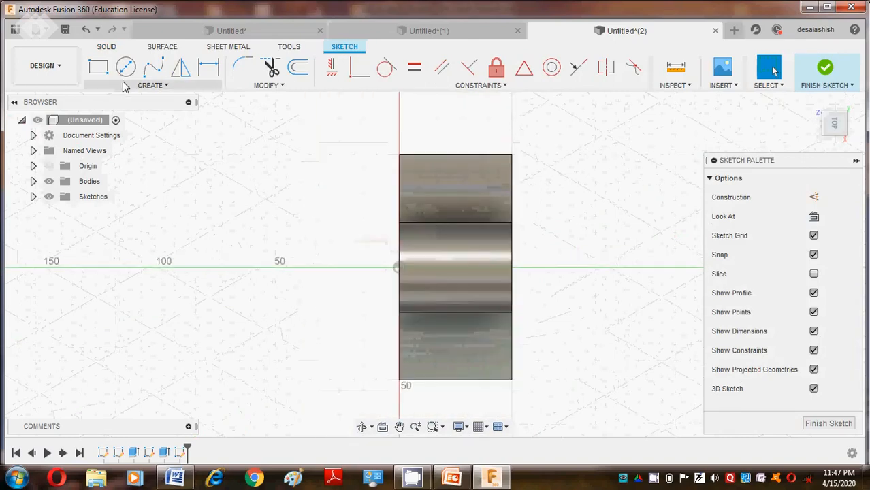
Draw a center rectangle on the right flange, 15 mm along the base's depth and 10 mm along its length
left_click(150, 86)
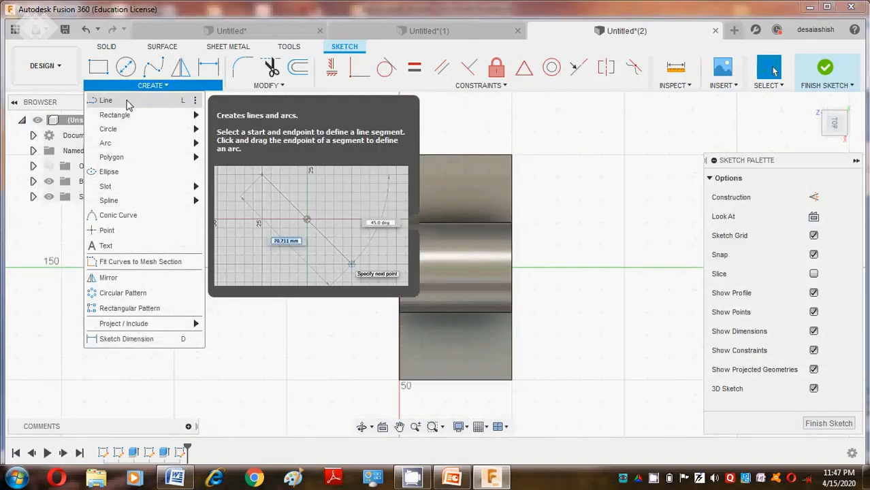
mouse_move(129, 115)
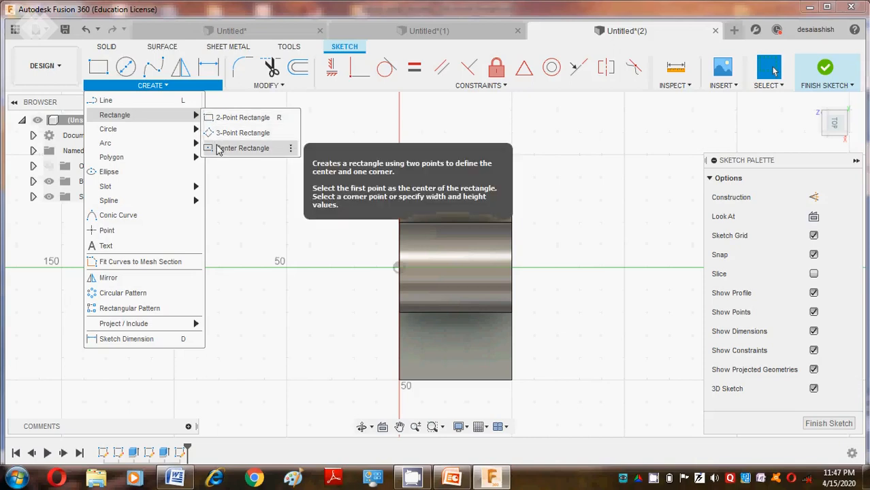
left_click(219, 150)
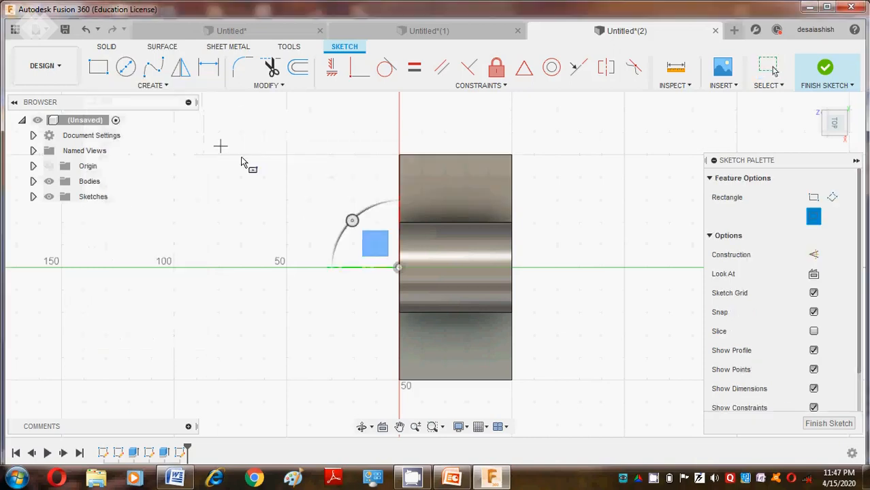
left_click(447, 351)
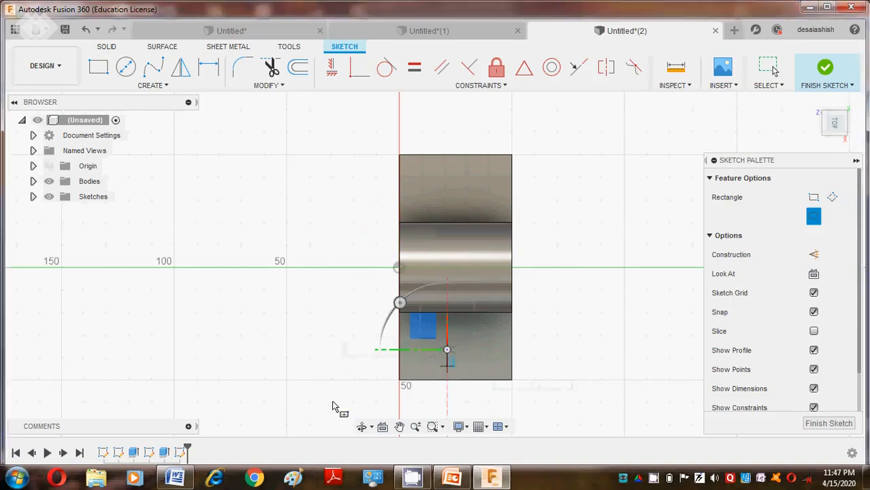
left_click(177, 479)
left_click(177, 479)
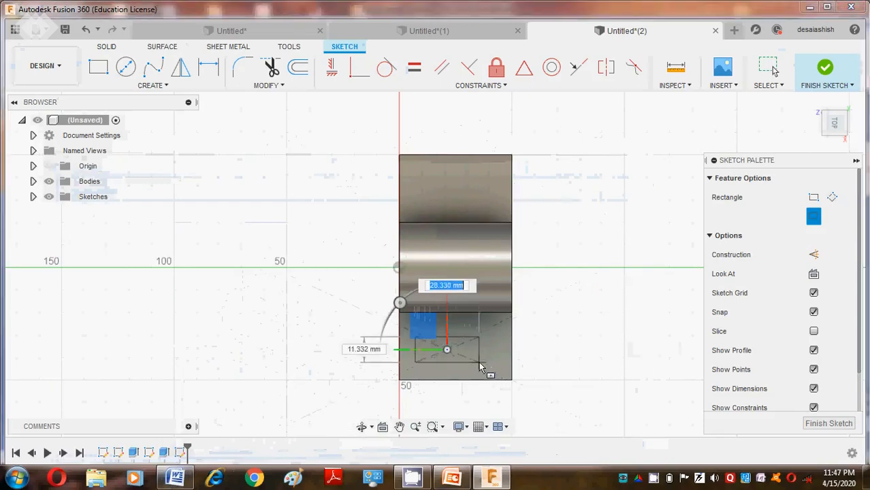
type("15")
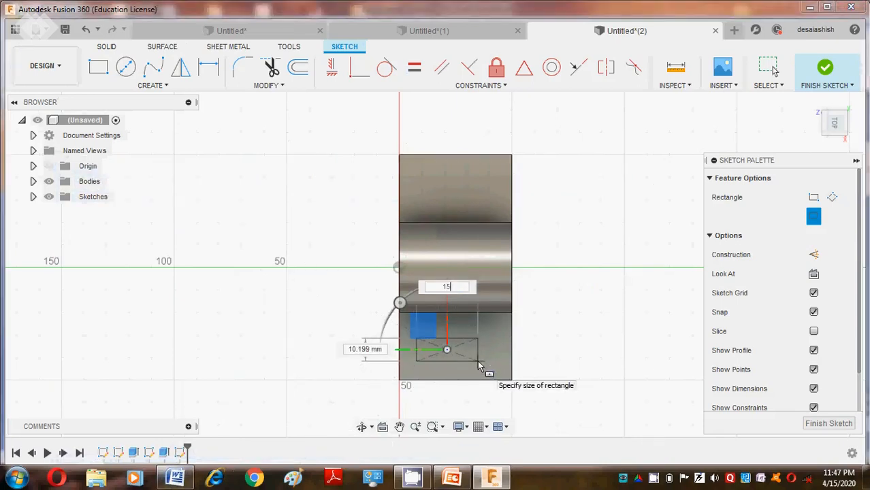
key("Tab")
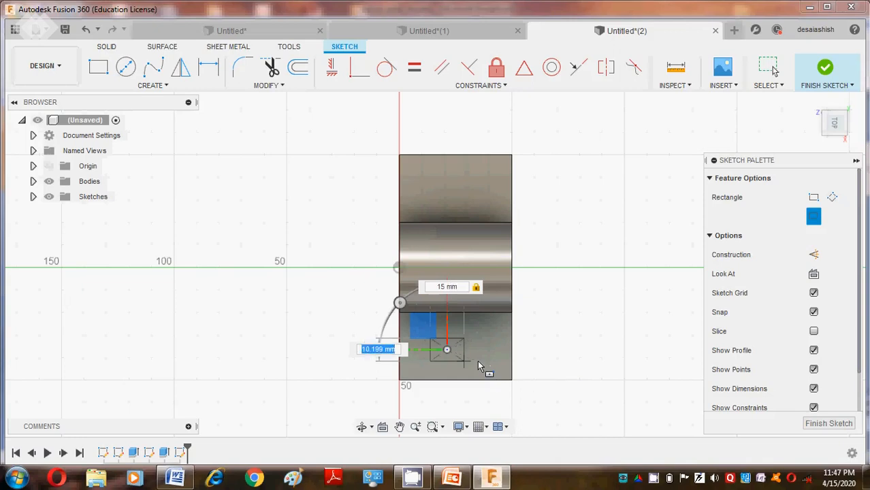
type("10")
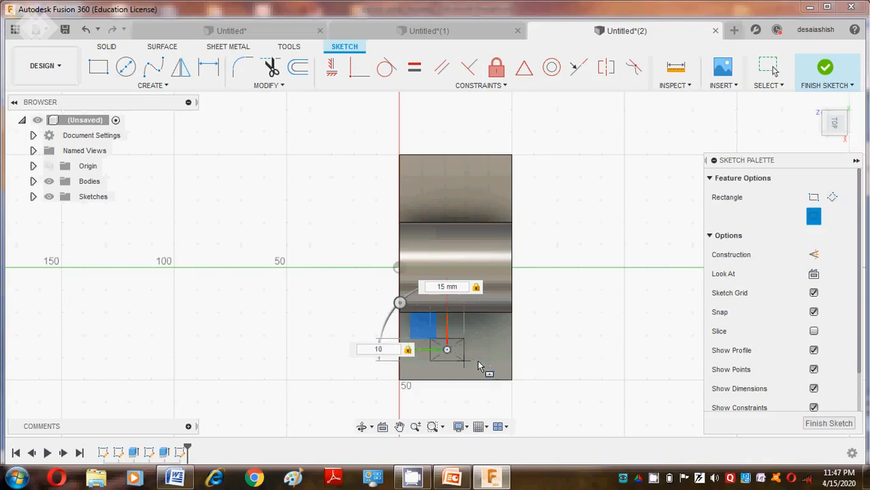
key("Return")
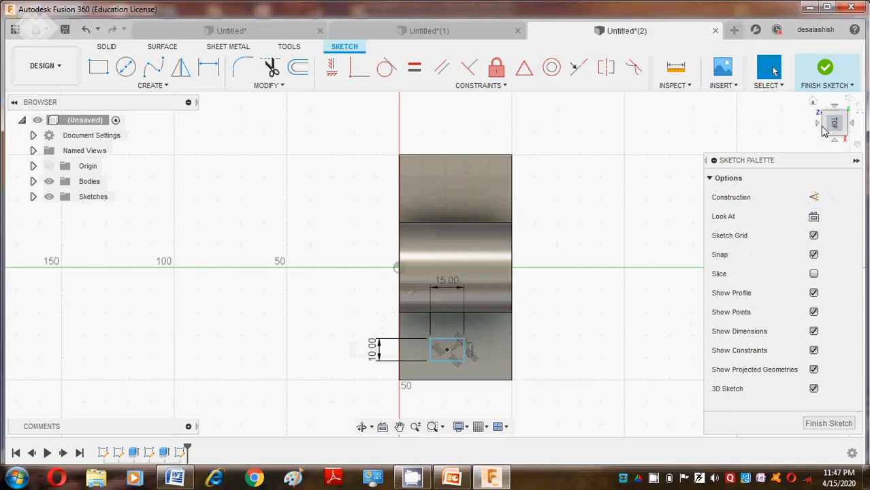
Dimension the rectangle's outer side 10 mm from the base's right end edge, checking the position in the reference drawing
left_click(812, 101)
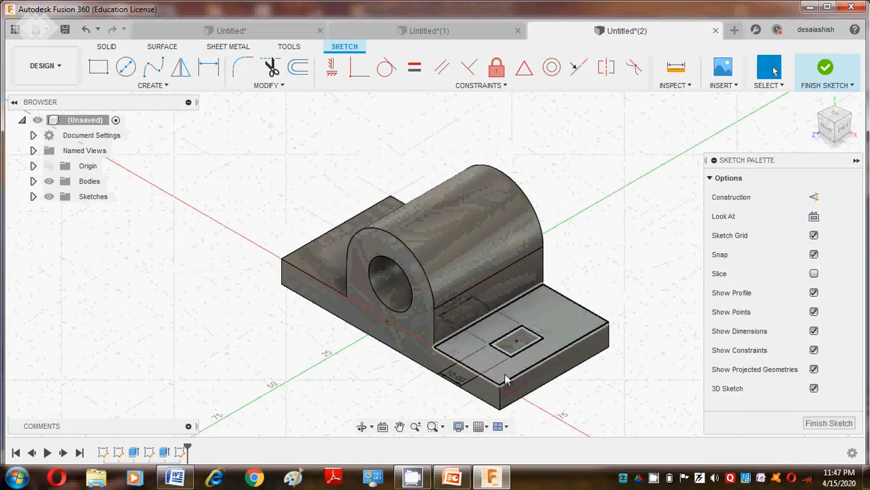
left_click(175, 478)
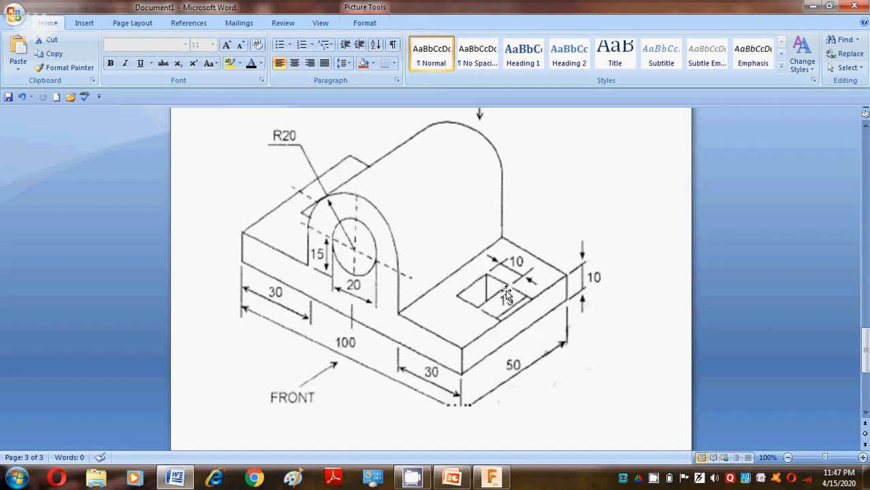
left_click(176, 478)
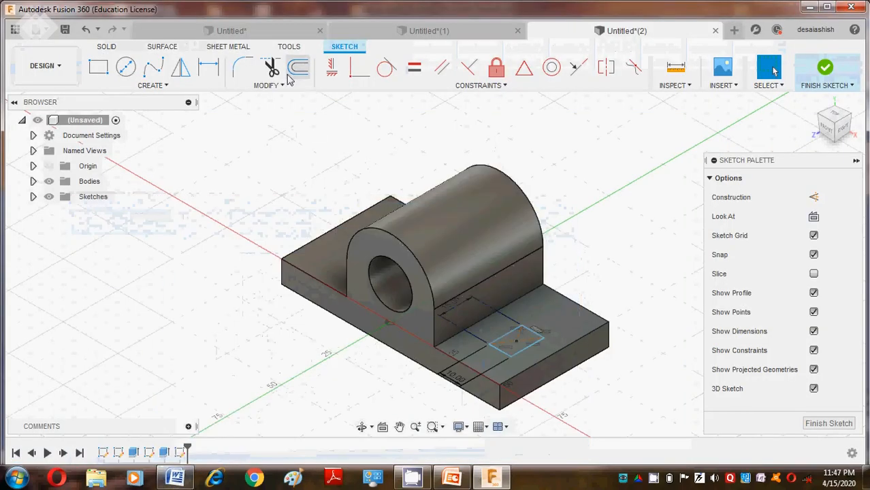
left_click(217, 71)
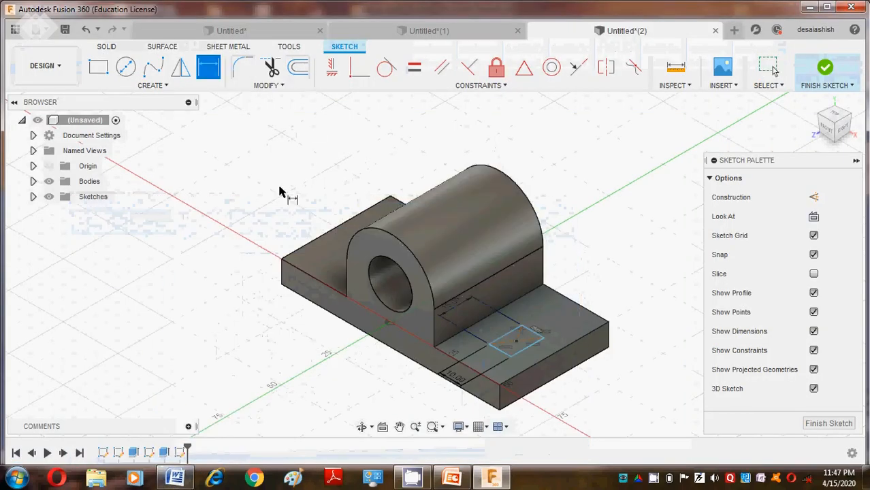
left_click(526, 354)
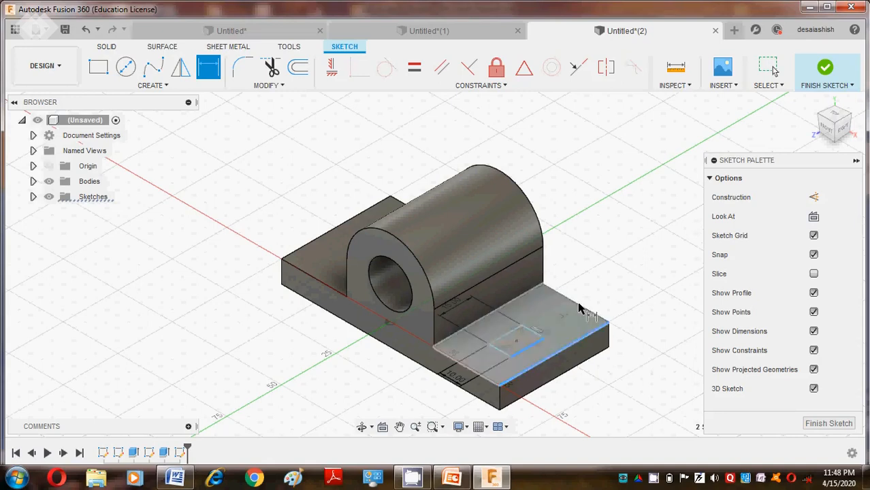
left_click(650, 285)
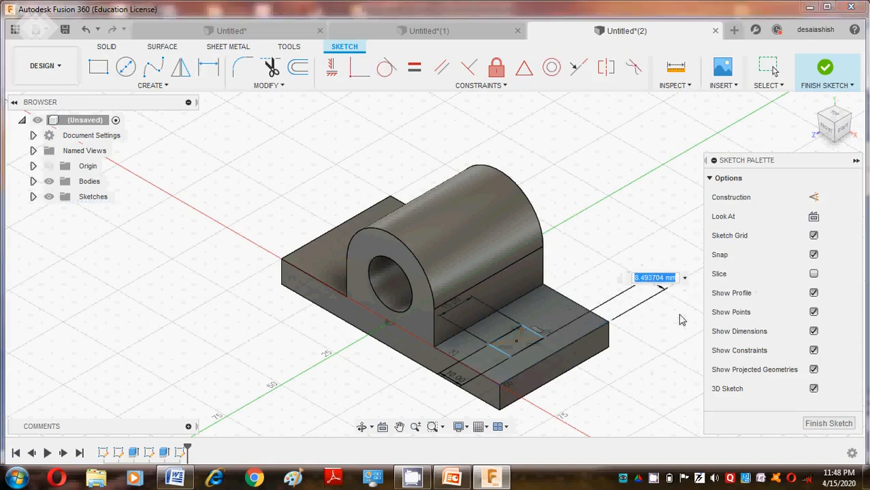
type("10")
key("Return")
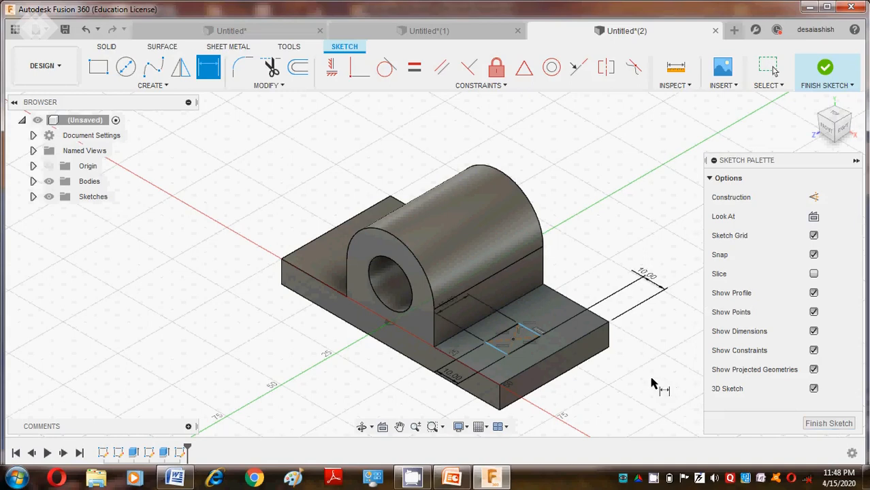
key("Escape")
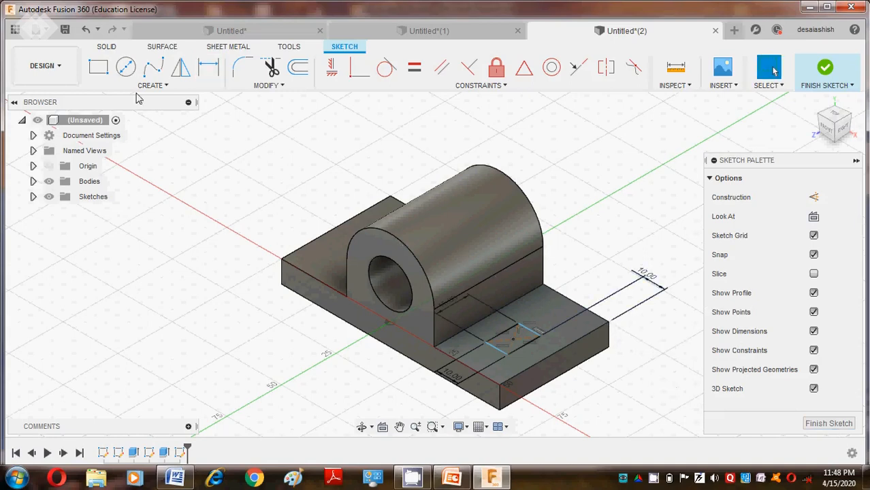
Extrude the rectangle 45 mm downward as a cut through the base
key("e")
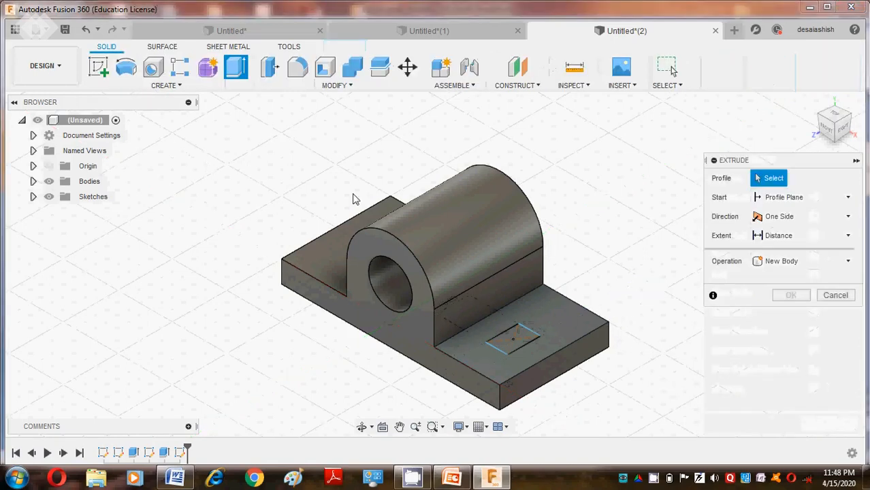
left_click(512, 337)
left_click_drag(514, 332, 523, 437)
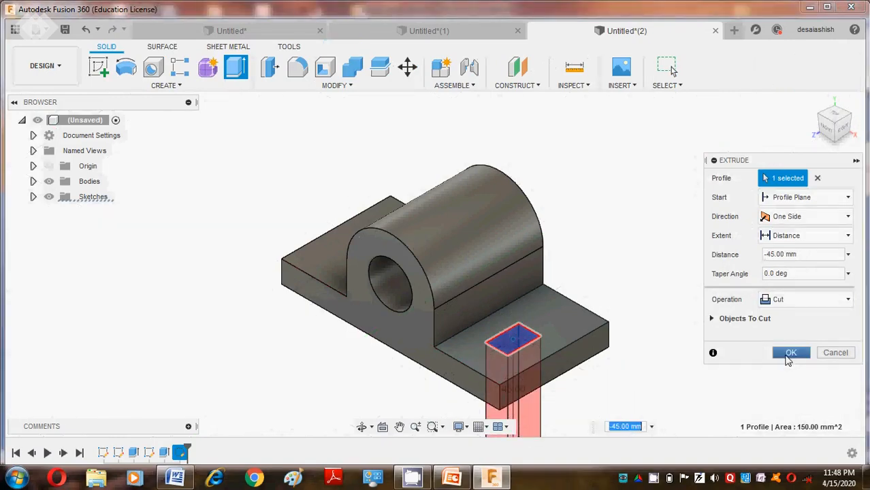
left_click(790, 354)
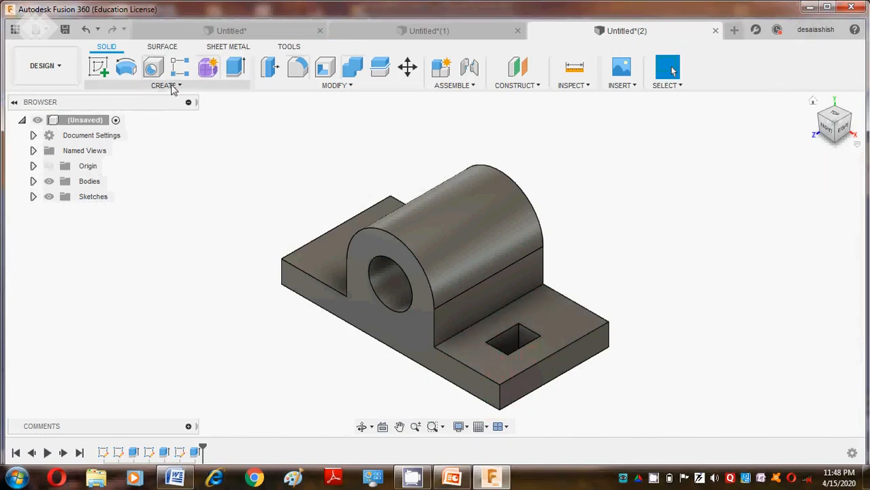
Mirror the rectangular cut feature about the vertical origin plane through the middle of the block, using the Adjust compute option
left_click(173, 88)
left_click(142, 304)
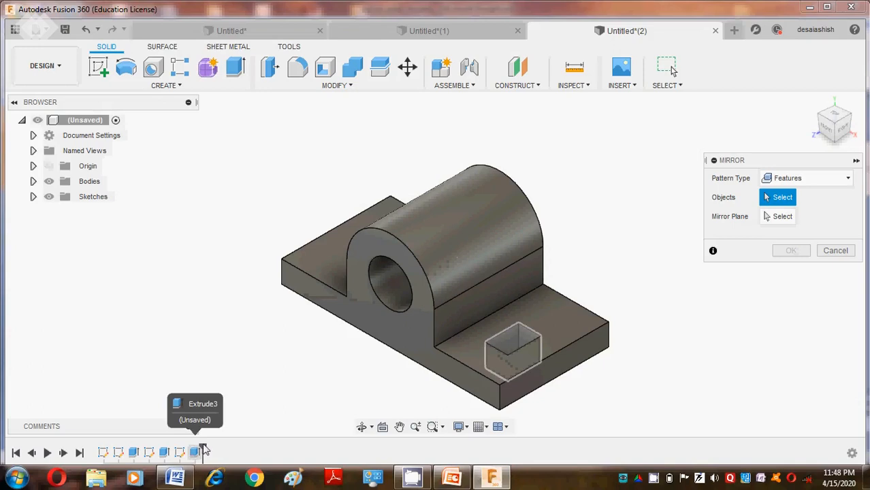
left_click(195, 452)
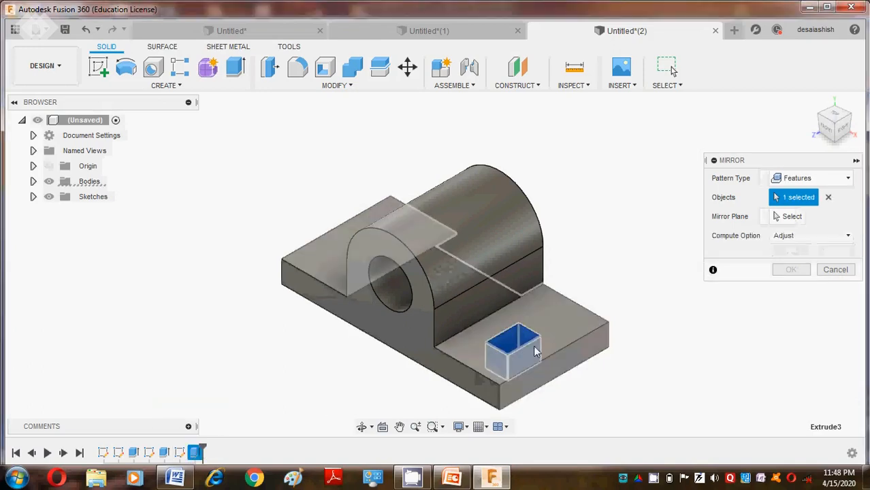
left_click(796, 223)
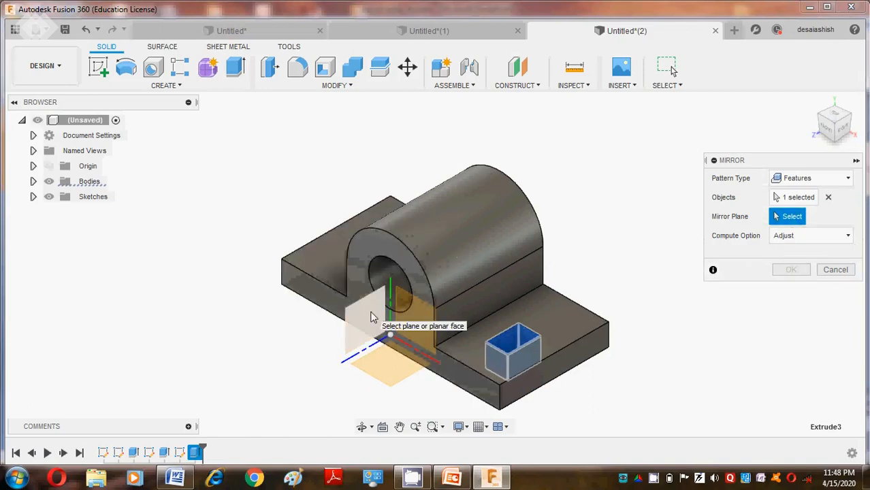
left_click(371, 318)
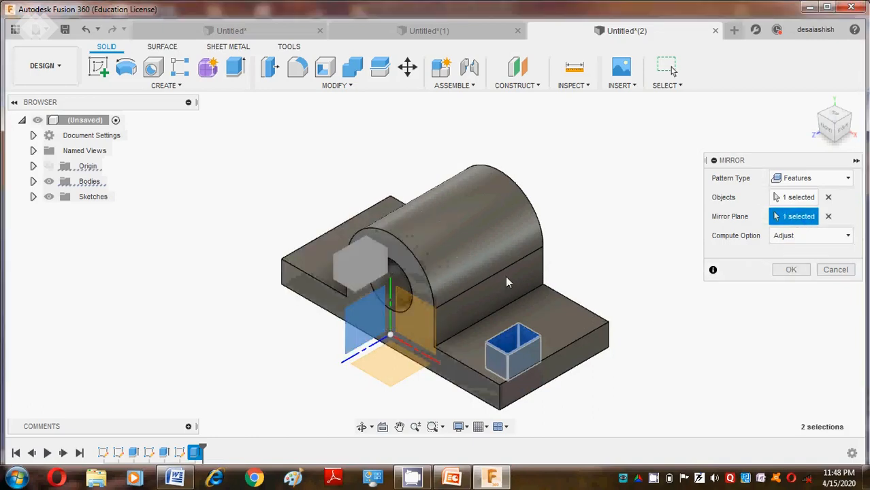
left_click(792, 271)
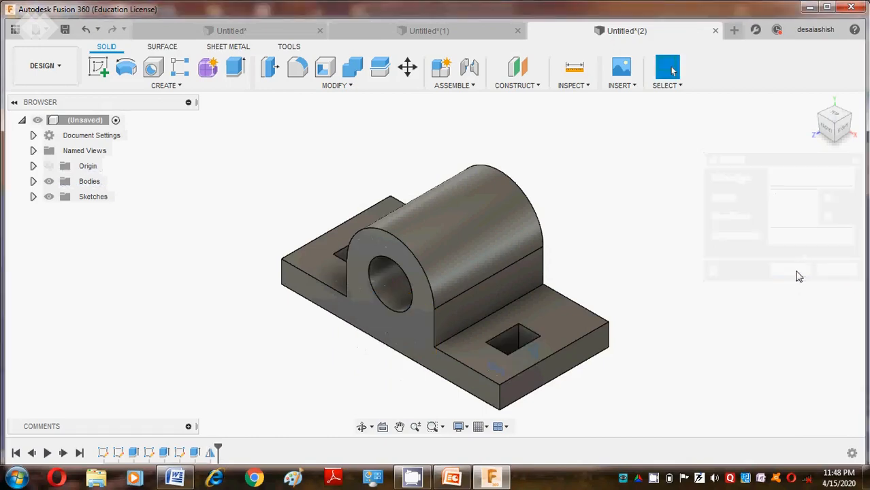
Examine both rectangular holes from the front, restore the home view and switch to the PowerPoint presentation
left_click(362, 427)
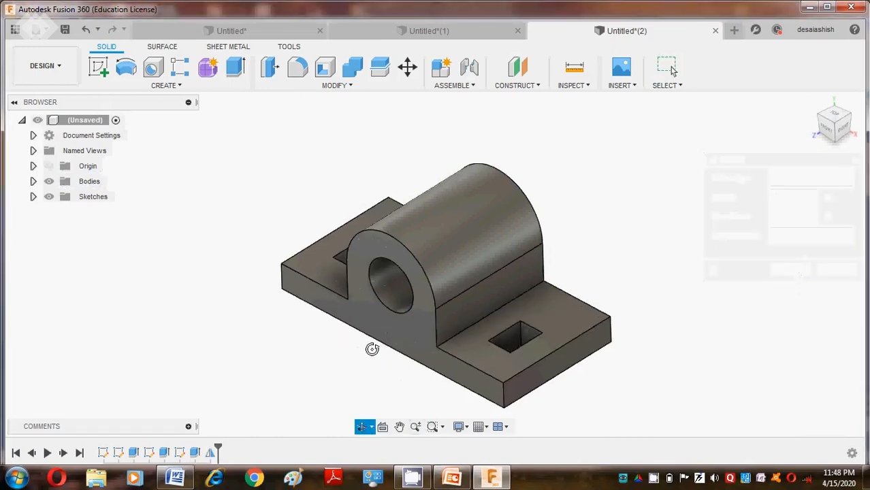
mouse_move(369, 346)
left_mouse_down()
mouse_move(417, 323)
mouse_move(608, 165)
mouse_move(679, 256)
mouse_move(476, 340)
mouse_move(404, 355)
mouse_move(431, 358)
mouse_move(391, 379)
mouse_move(351, 365)
mouse_move(361, 361)
left_mouse_up()
key("Escape")
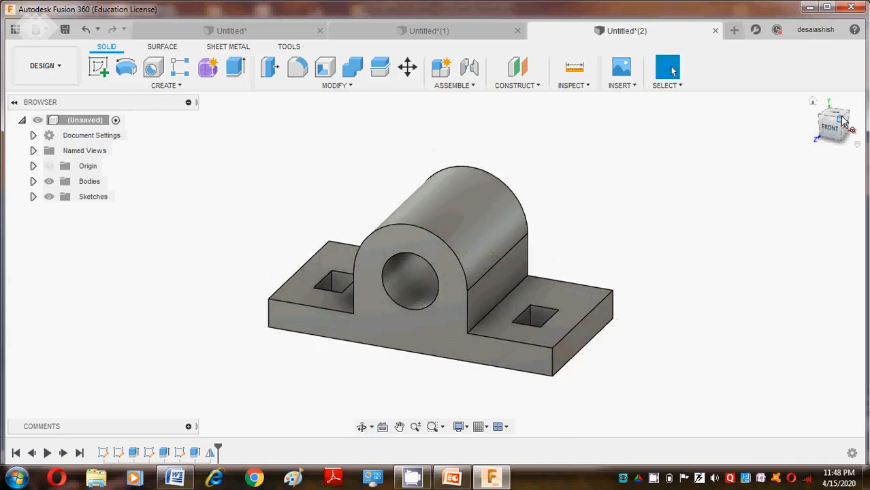
left_click(813, 104)
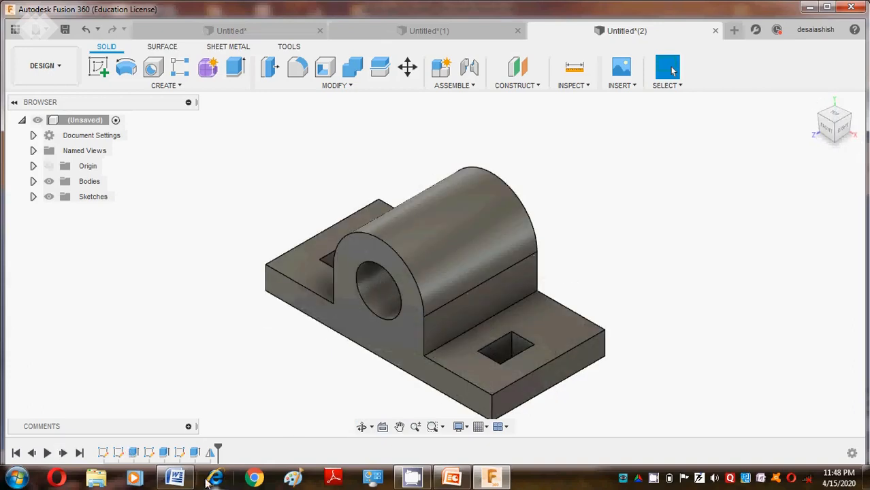
left_click(452, 479)
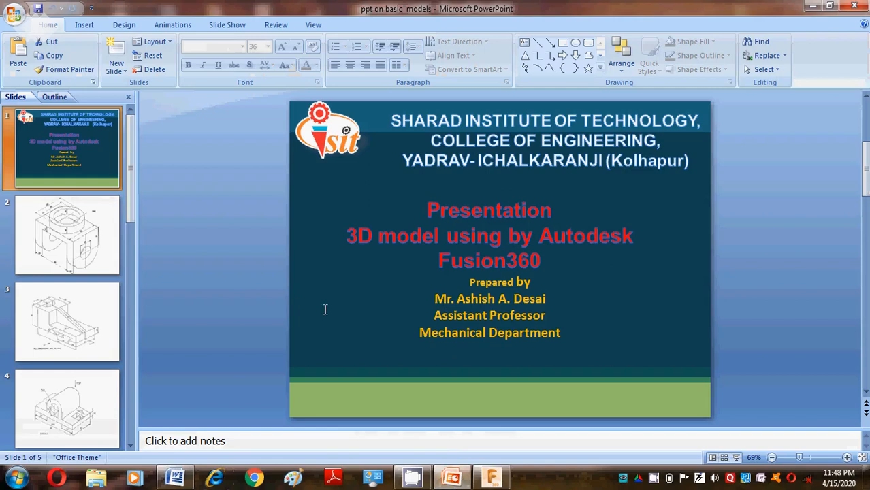
Display the arched block's drawing on slide 4, and in Fusion 360 apply the Paint - Enamel Glossy (Yellow) appearance to the whole body
left_click(74, 402)
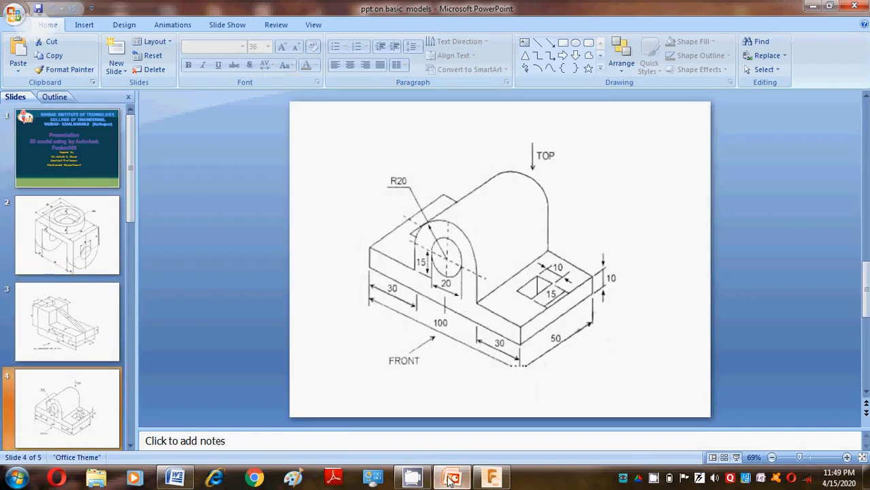
left_click(491, 478)
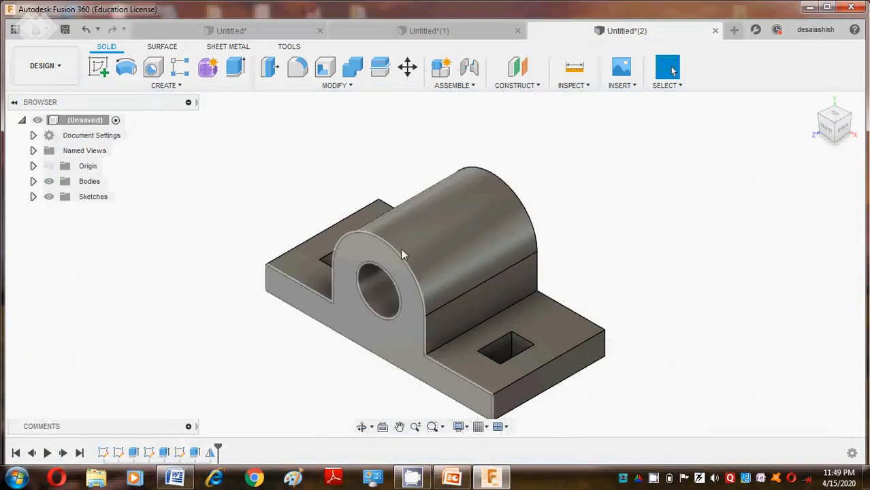
key("a")
scroll(674, 300, "down", 4)
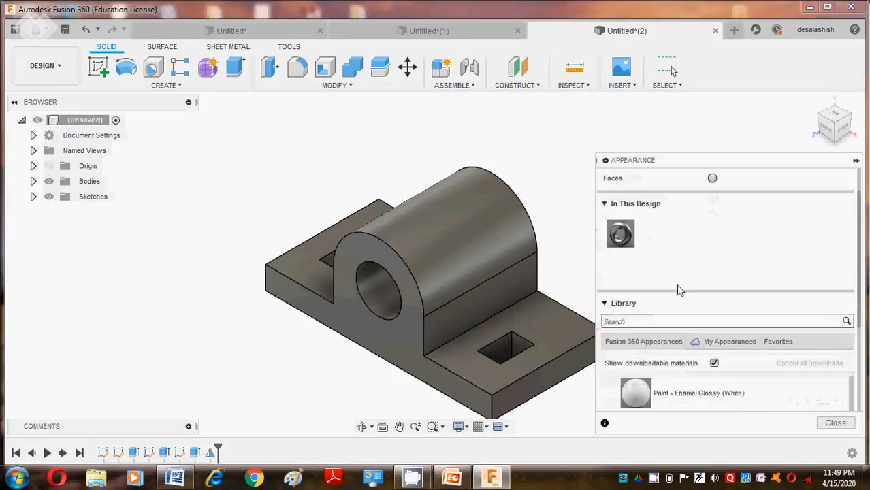
scroll(688, 258, "up", 4)
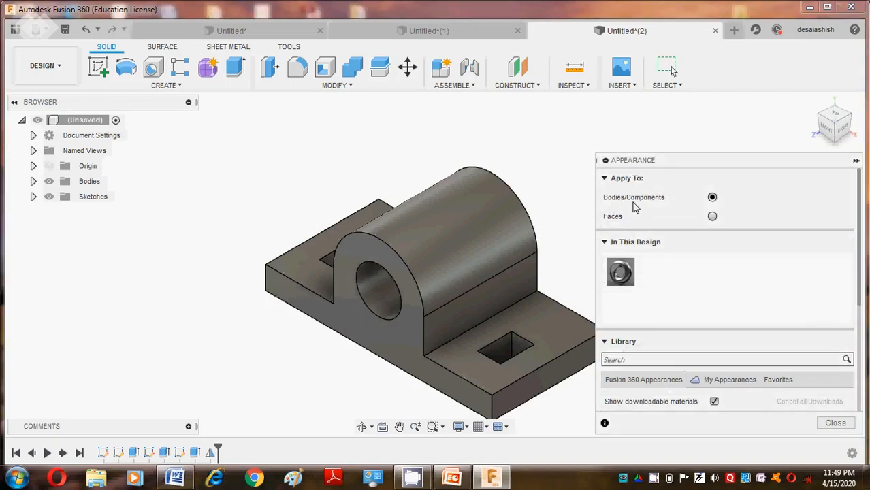
scroll(623, 266, "down", 3)
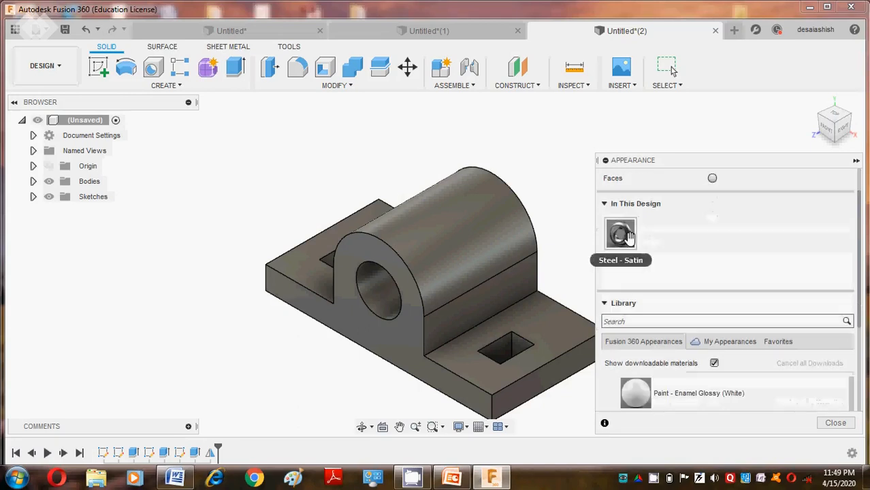
scroll(652, 286, "up", 3)
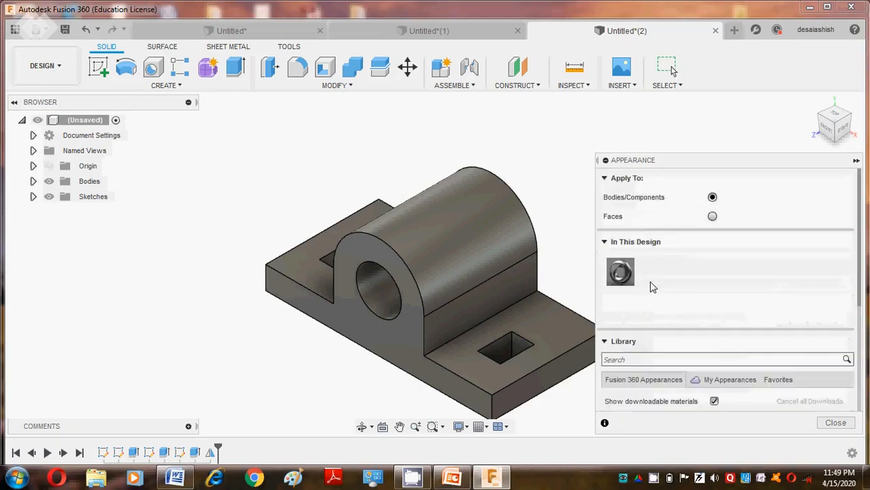
scroll(650, 307, "down", 3)
left_click_drag(635, 350, 488, 229)
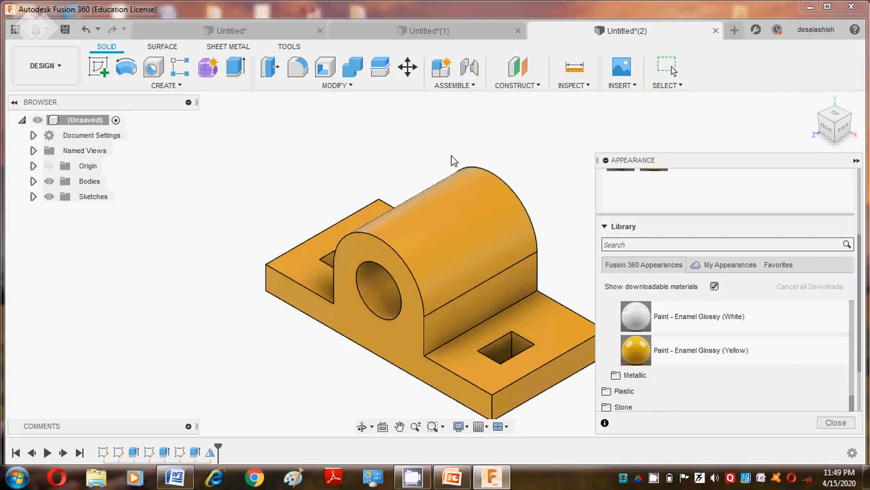
left_click(835, 422)
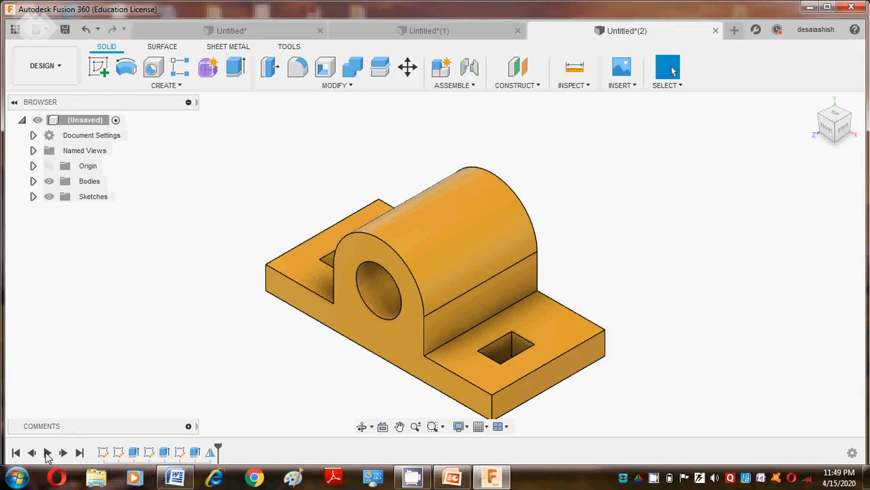
Play back the modelling history of the arched block, the Untitled and Untitled(1) designs, and start the arched block's playback again
left_click(48, 454)
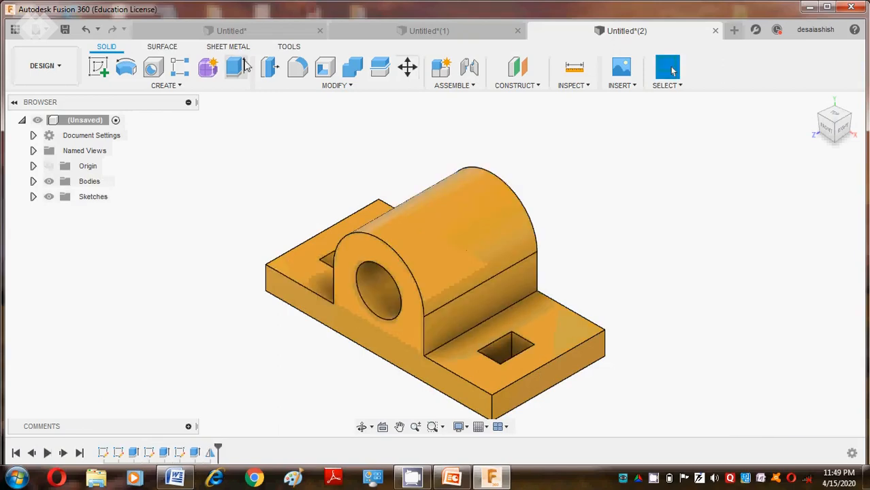
left_click(237, 32)
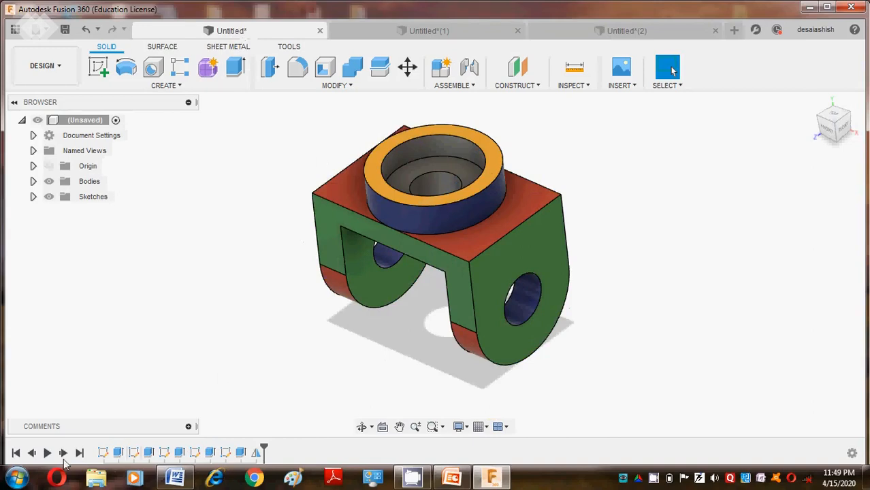
left_click(47, 454)
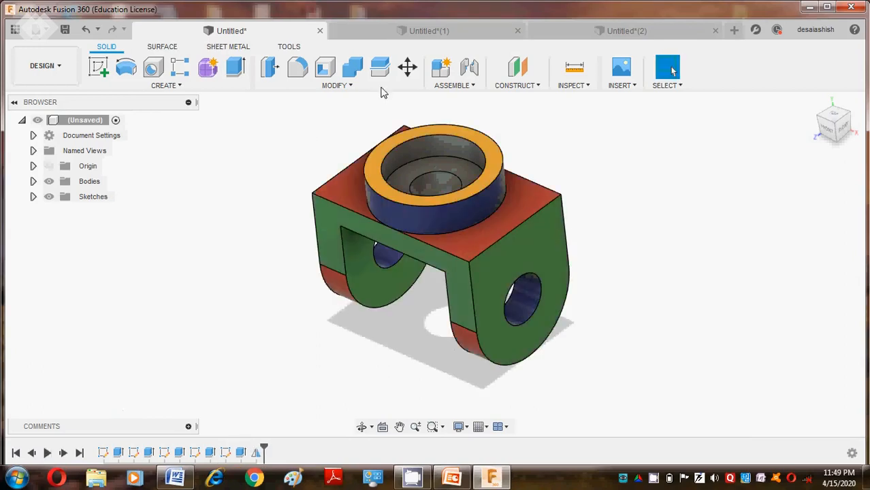
left_click(428, 31)
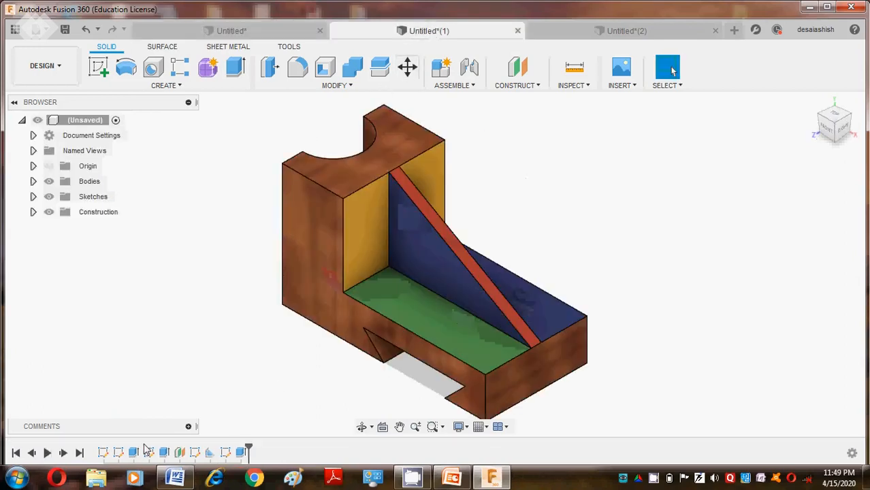
left_click(49, 454)
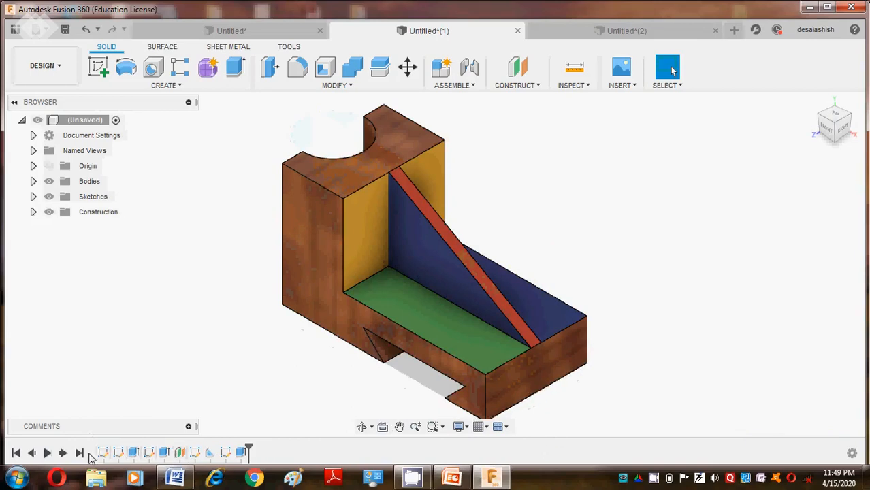
left_click(632, 30)
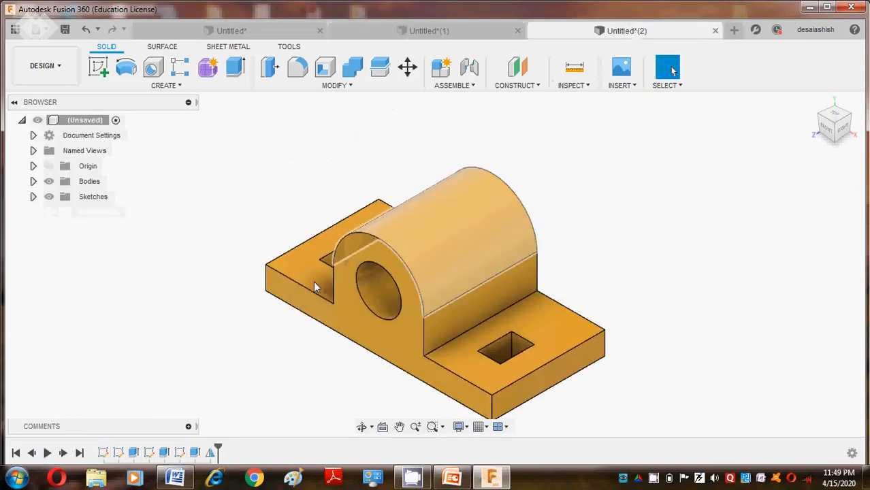
left_click(48, 453)
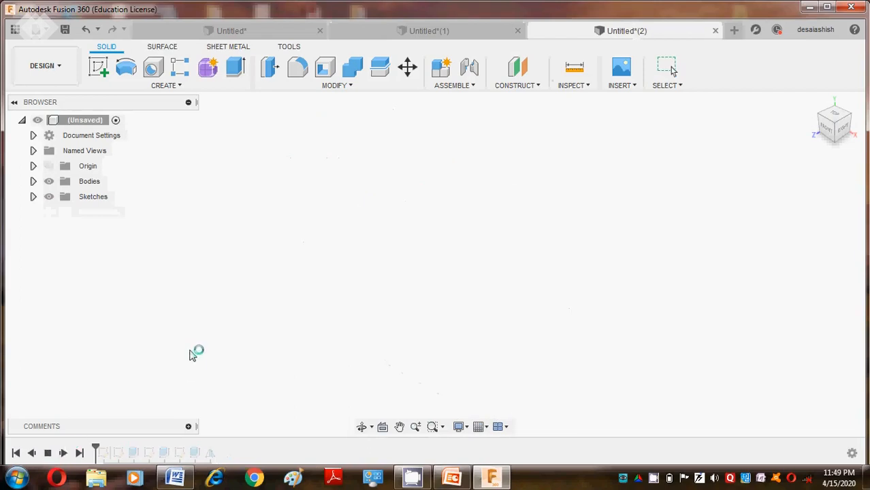